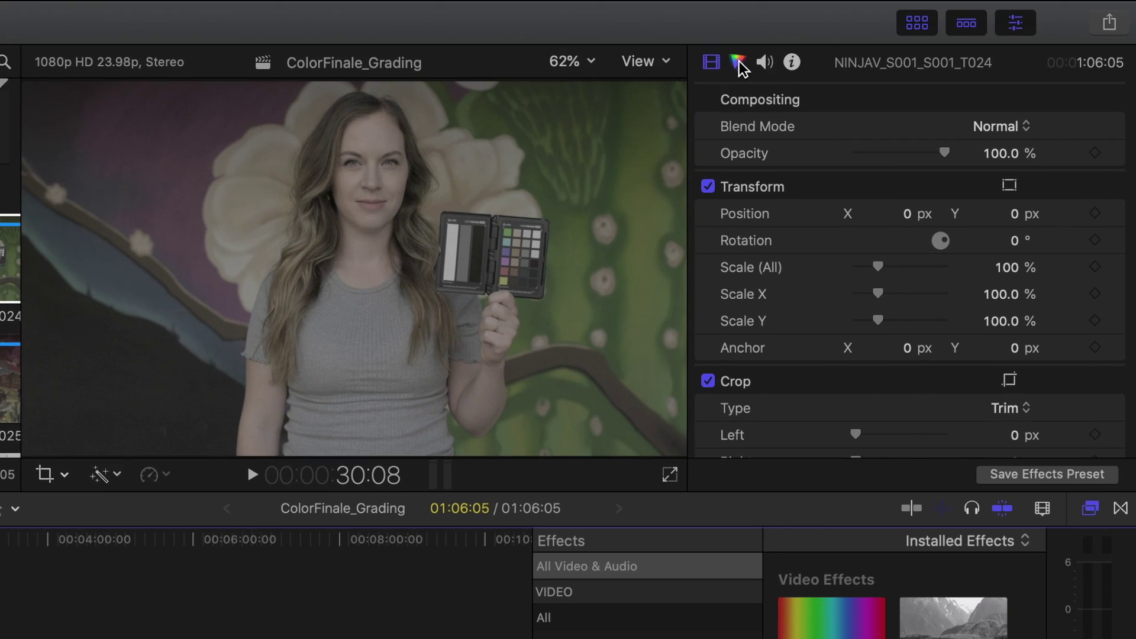
Add a Color Wheels correction to the timeline clip of the woman holding the color chart.
left_click(820, 16)
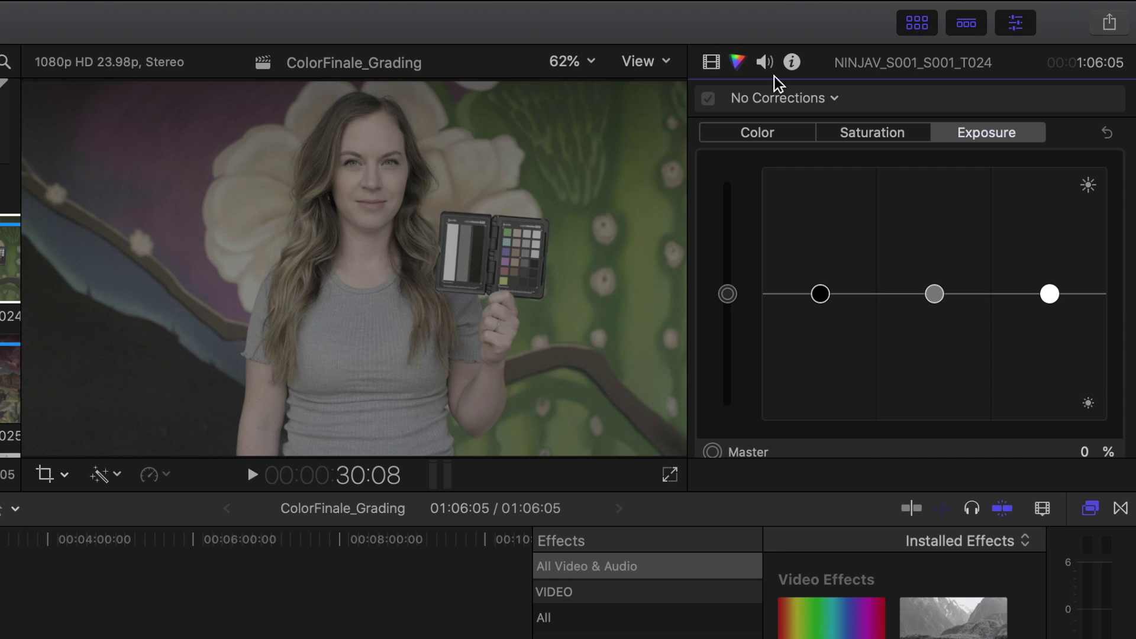
left_click(811, 102)
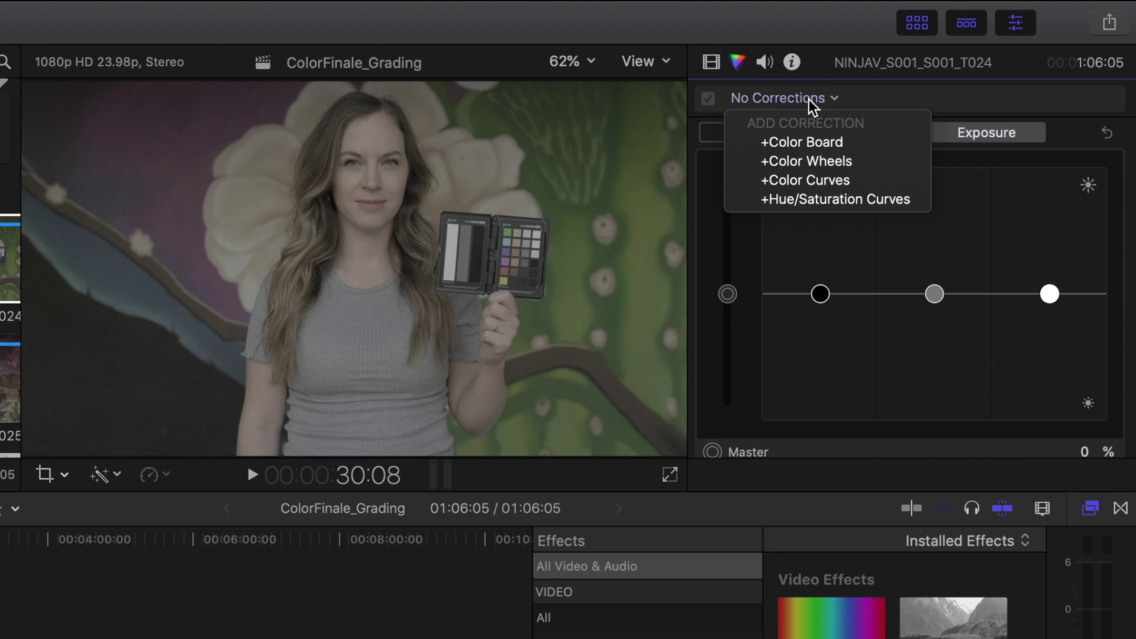
left_click(805, 161)
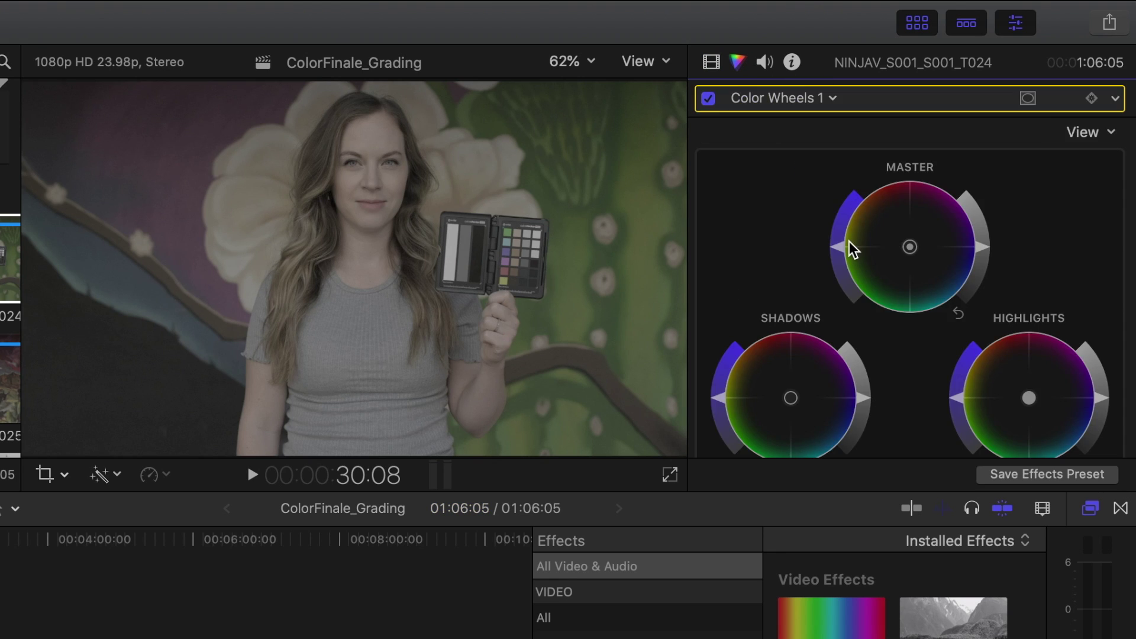
Slightly lower the shadows brightness and raise the highlights brightness on the color wheels.
scroll(850, 246, "down", 2)
left_click_drag(869, 358, 867, 366)
scroll(1114, 342, "down", 1)
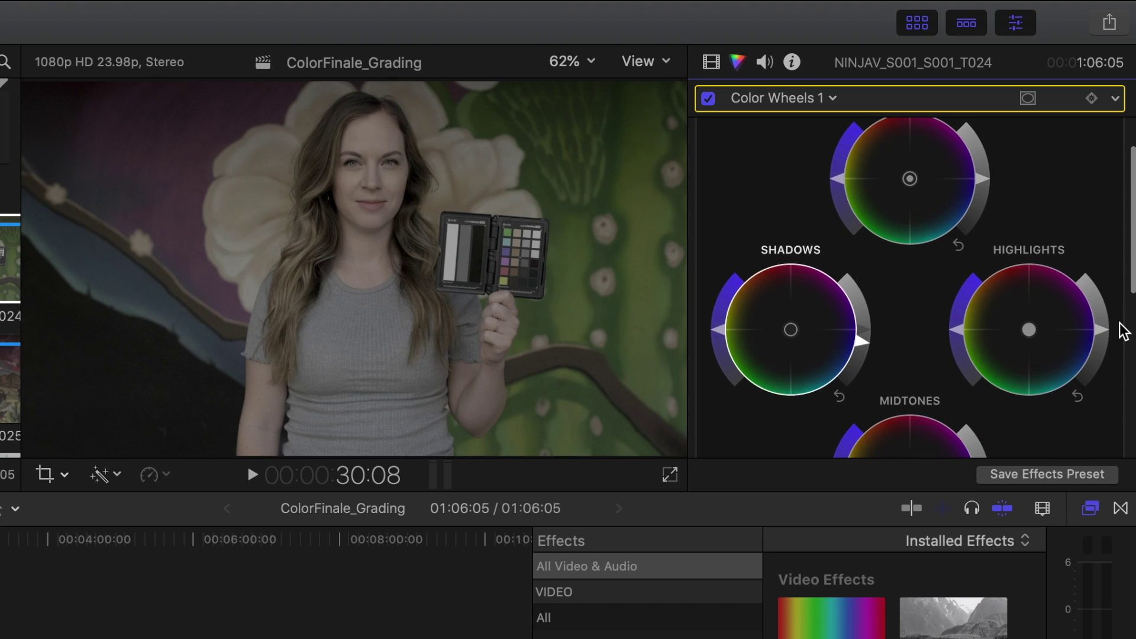
left_click_drag(1104, 330, 1108, 300)
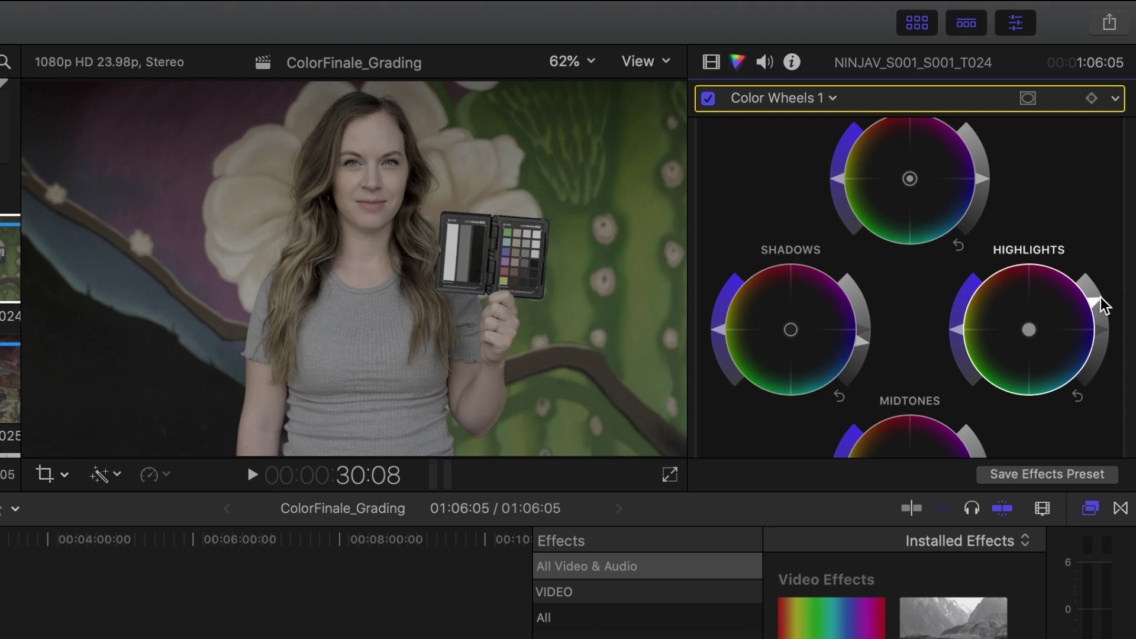
Increase the master saturation slightly on the color wheels.
scroll(943, 286, "up", 3)
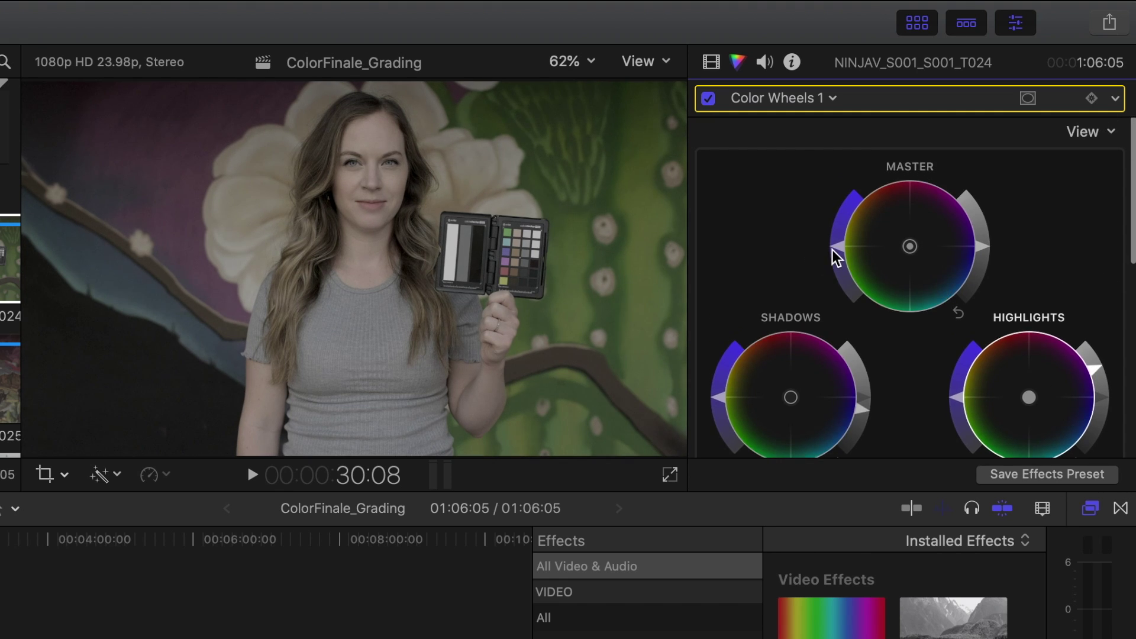
left_click_drag(836, 248, 835, 230)
scroll(737, 248, "down", 5)
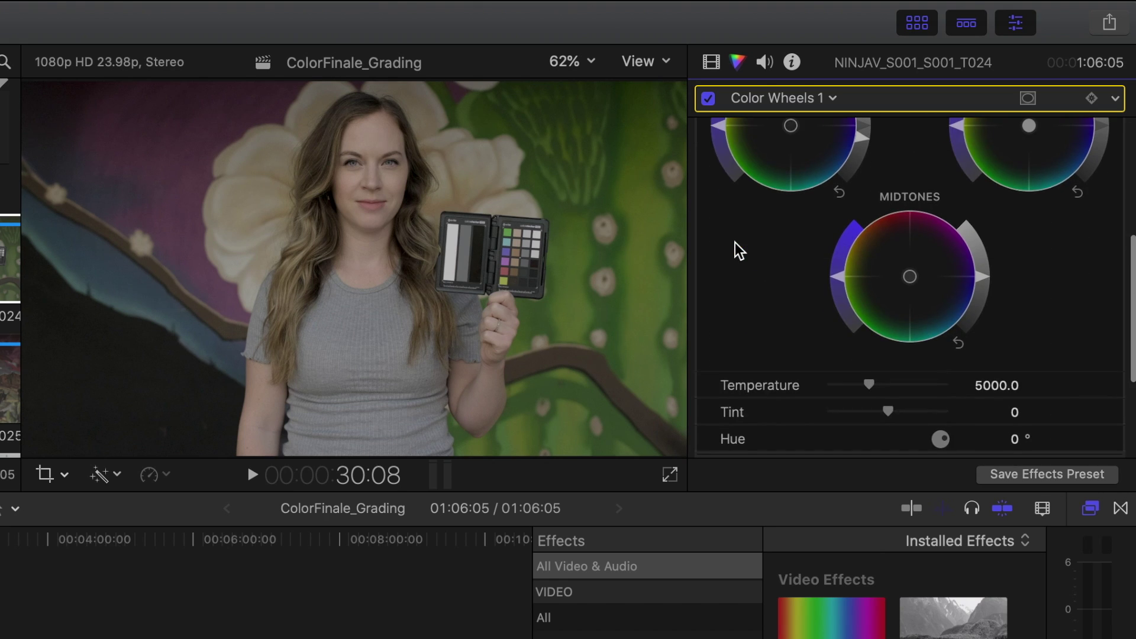
scroll(737, 248, "down", 4)
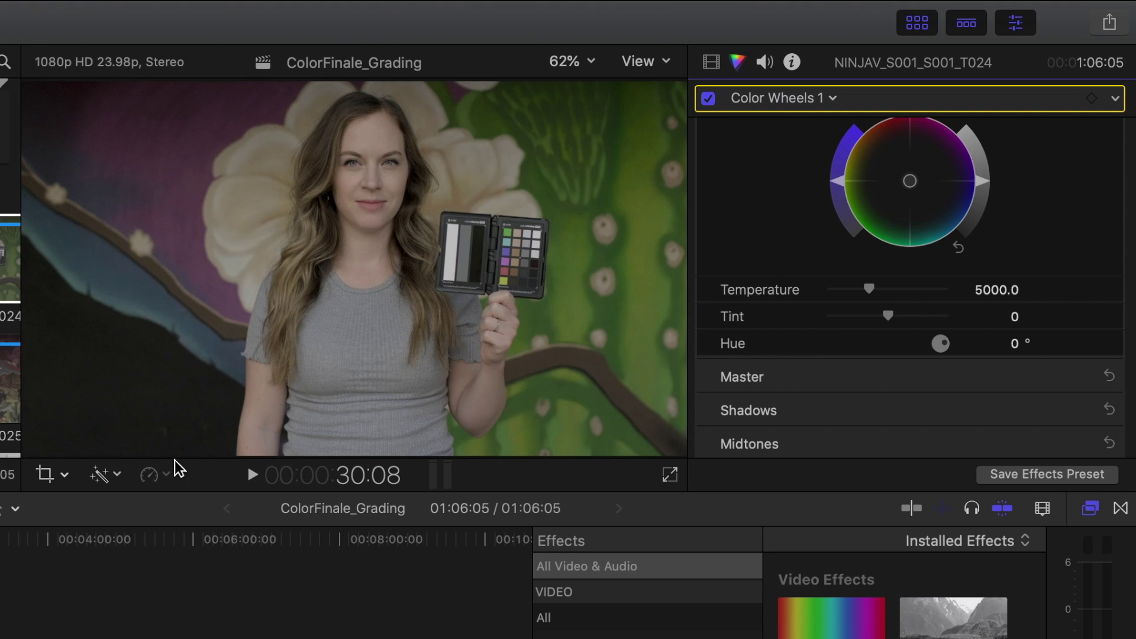
Apply Balance Color with the White Balance method, sampling the white strip on the color chart.
key("super+6")
left_click(117, 475)
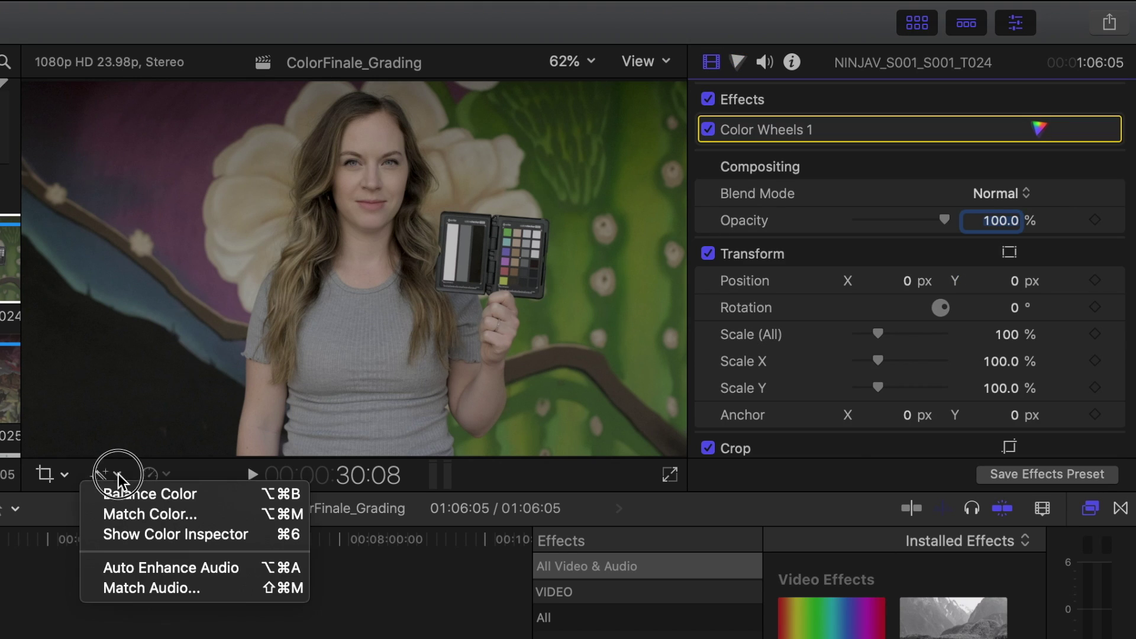
left_click(130, 496)
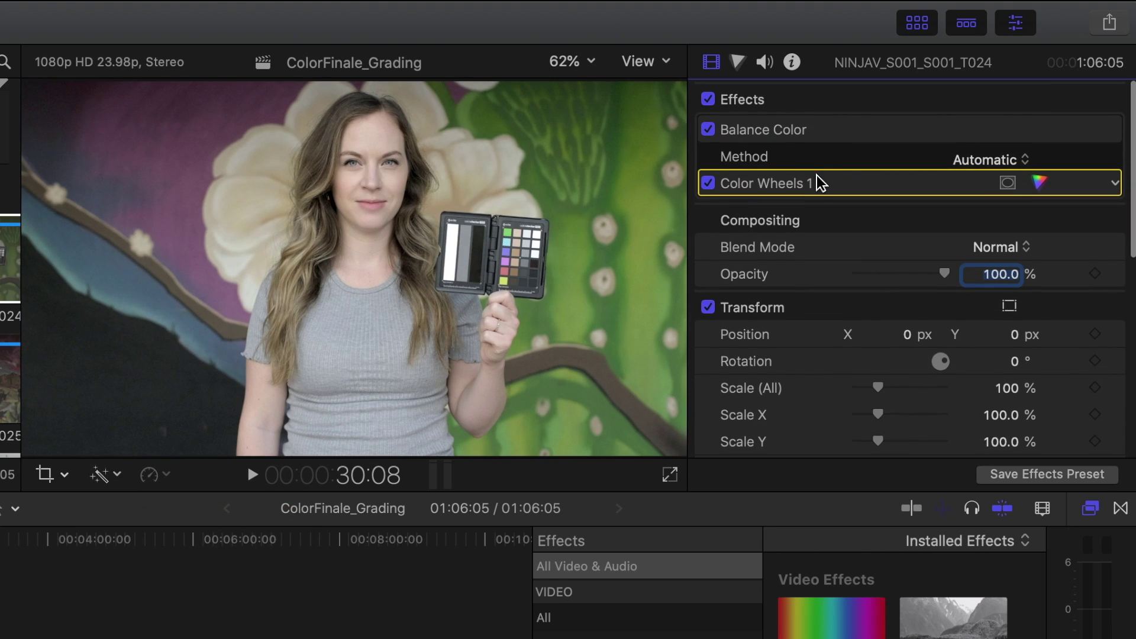
left_click(998, 159)
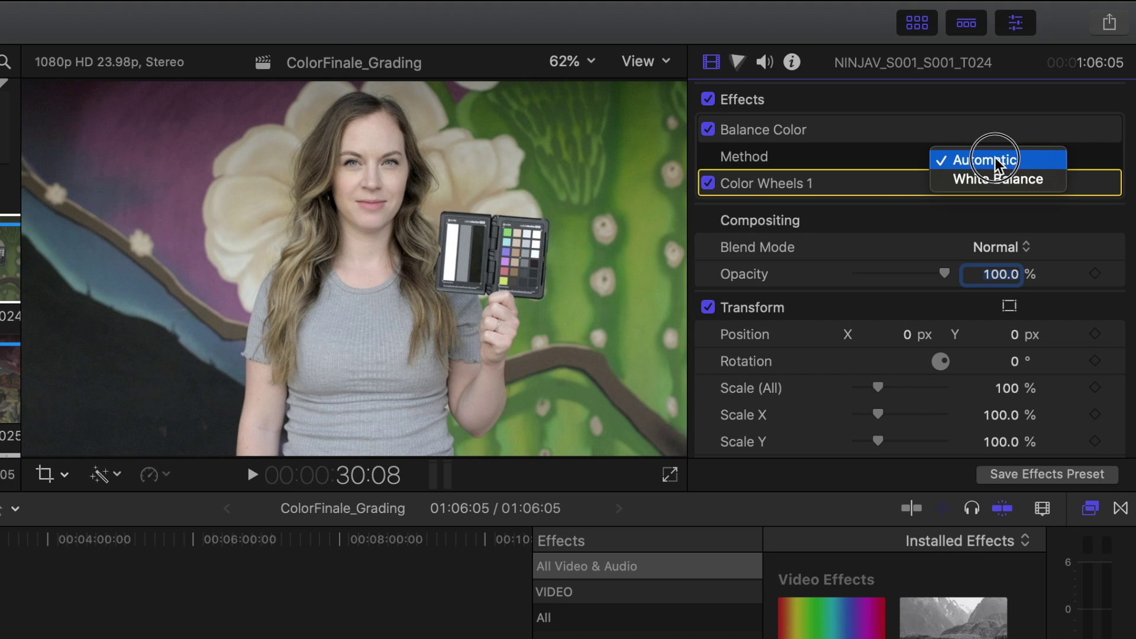
left_click(997, 179)
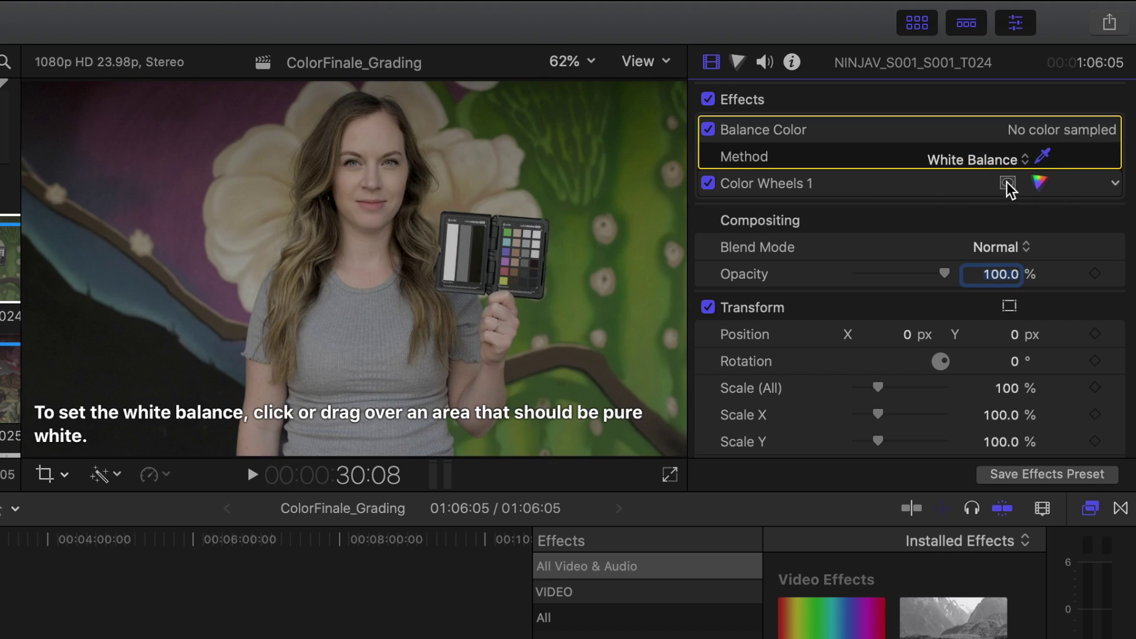
left_click(453, 248)
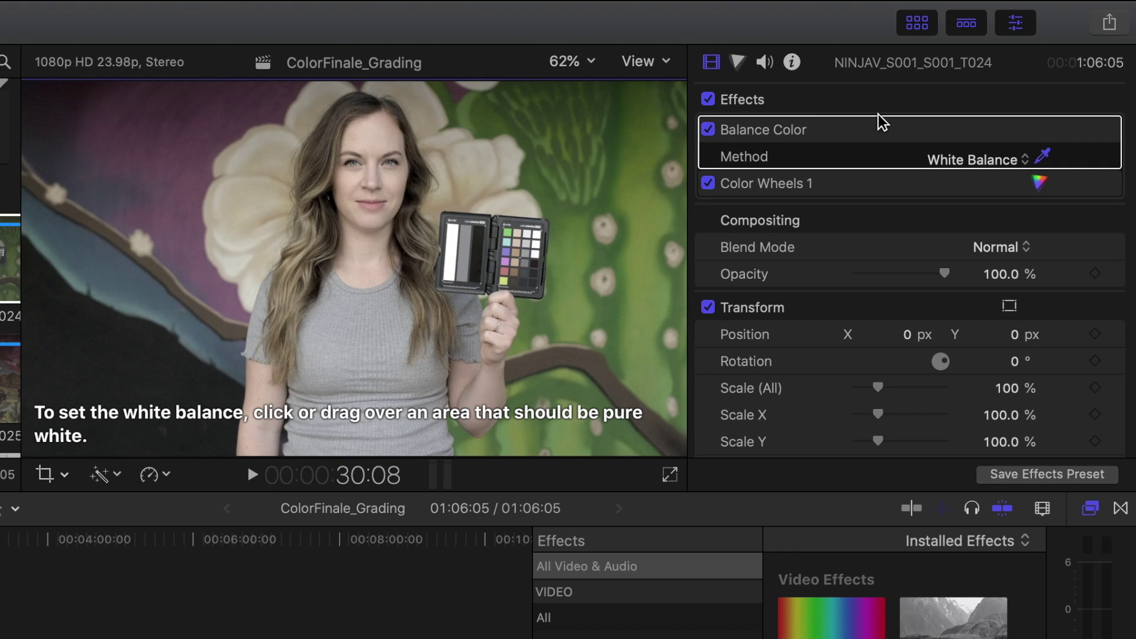
Reopen the Color Wheels 1 correction, reduce the highlights brightness slightly, and pause the clip's playback.
double_click(832, 183)
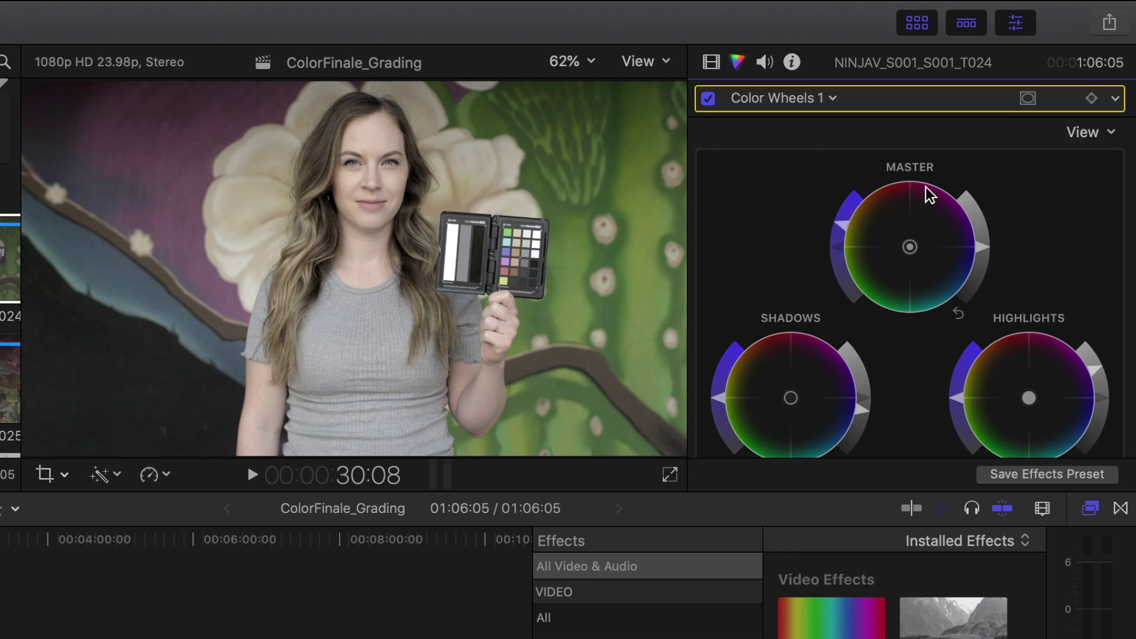
left_click_drag(1102, 377, 1102, 387)
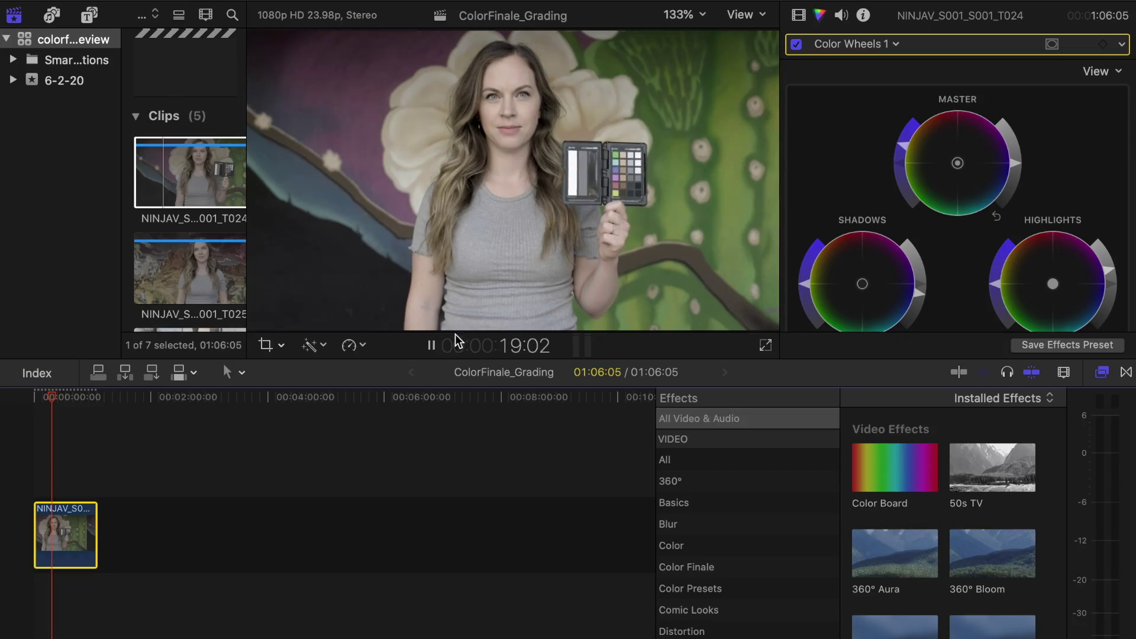
left_click(432, 345)
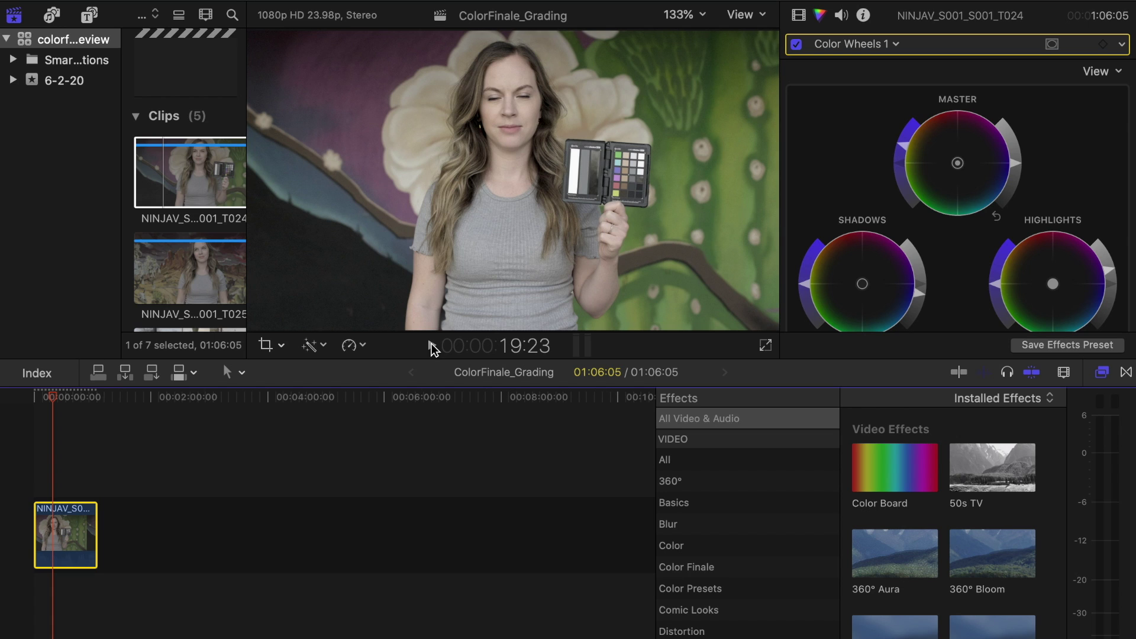
Append an ungraded copy of the NINJAV_S001_S001_T024 clip after the graded one in the timeline and select it.
left_click_drag(185, 156, 137, 526)
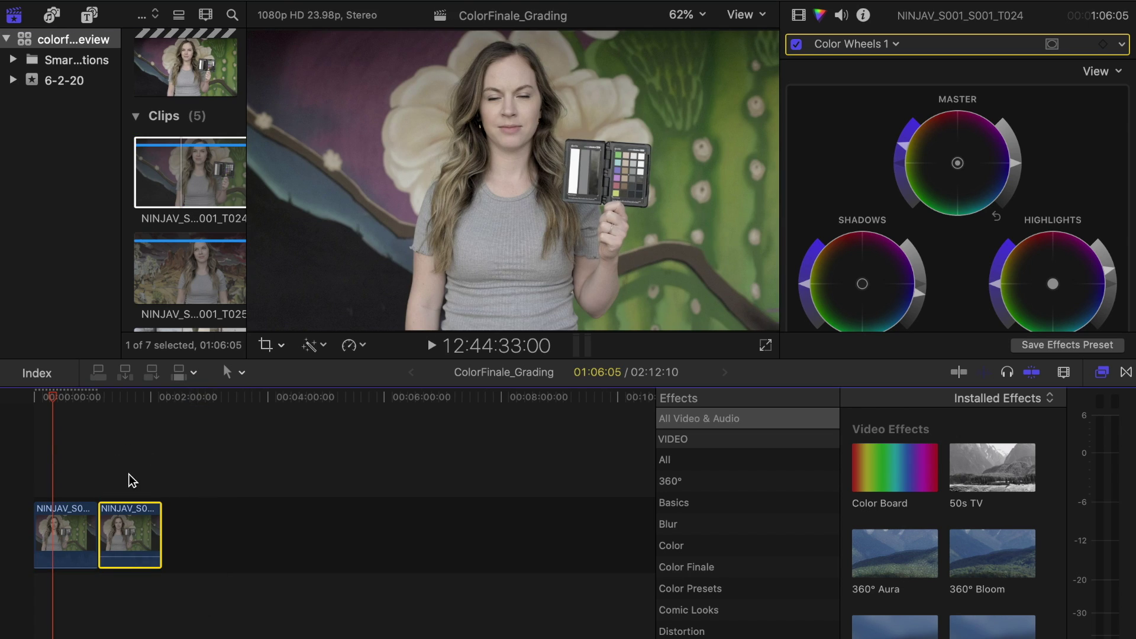
left_click(126, 560)
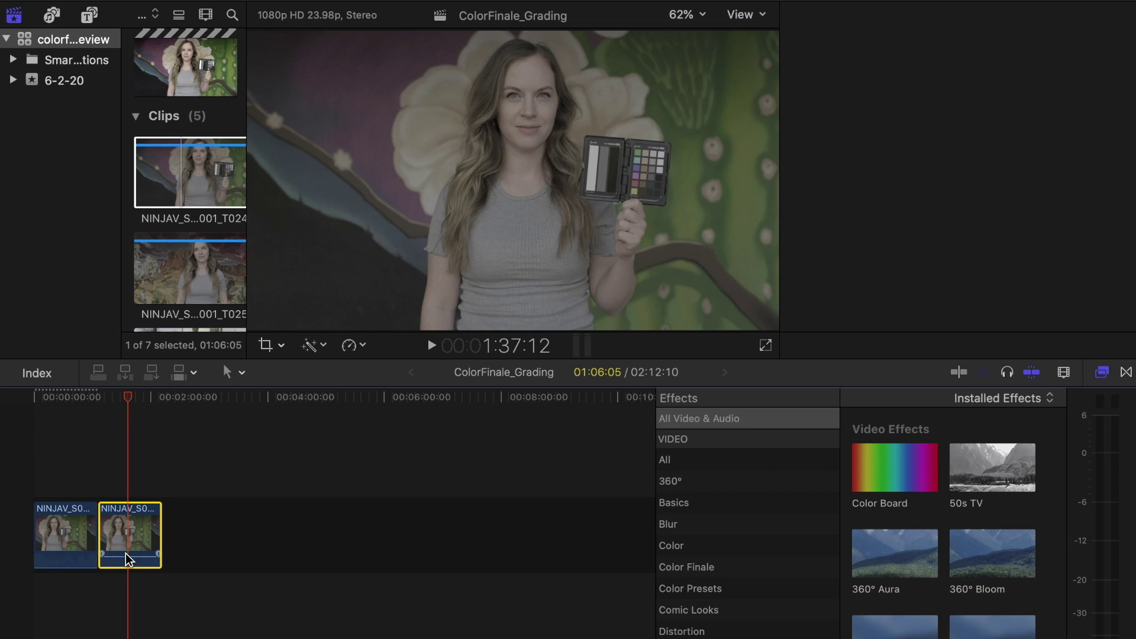
left_click_drag(124, 560, 136, 533)
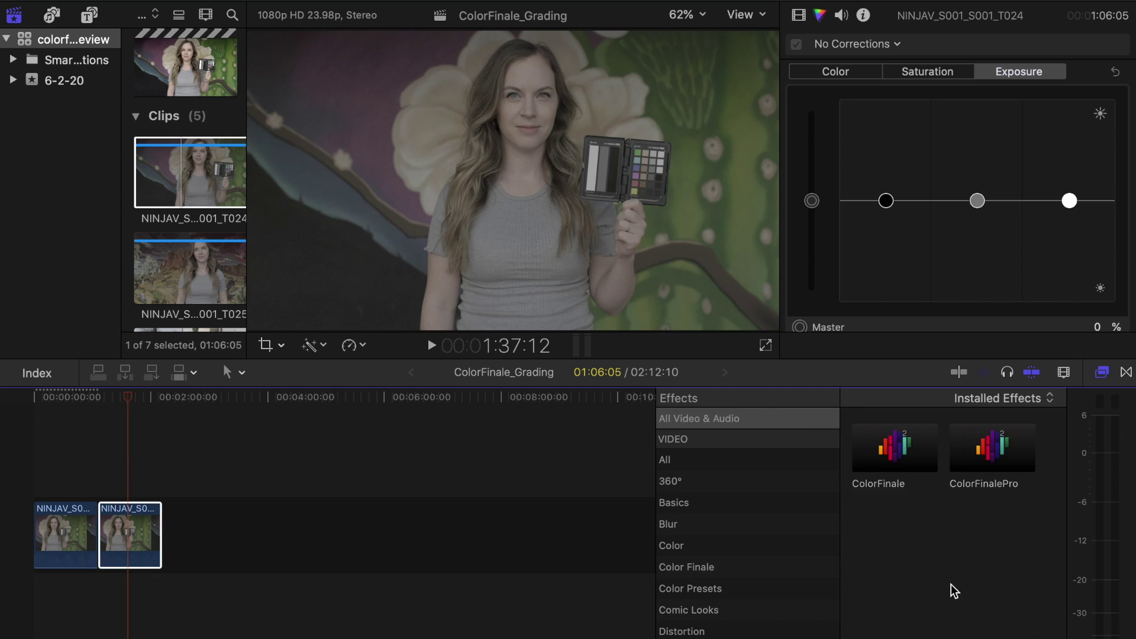
Apply the ColorFinalePro effect to the second timeline clip and show its settings.
left_click_drag(1000, 471, 156, 537)
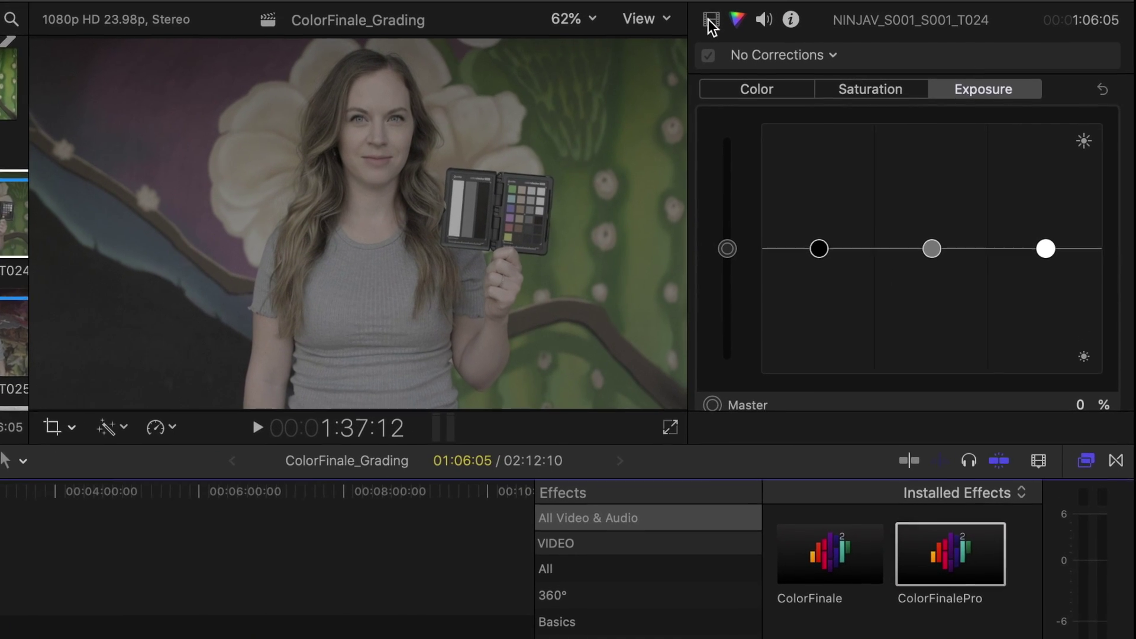
left_click(709, 19)
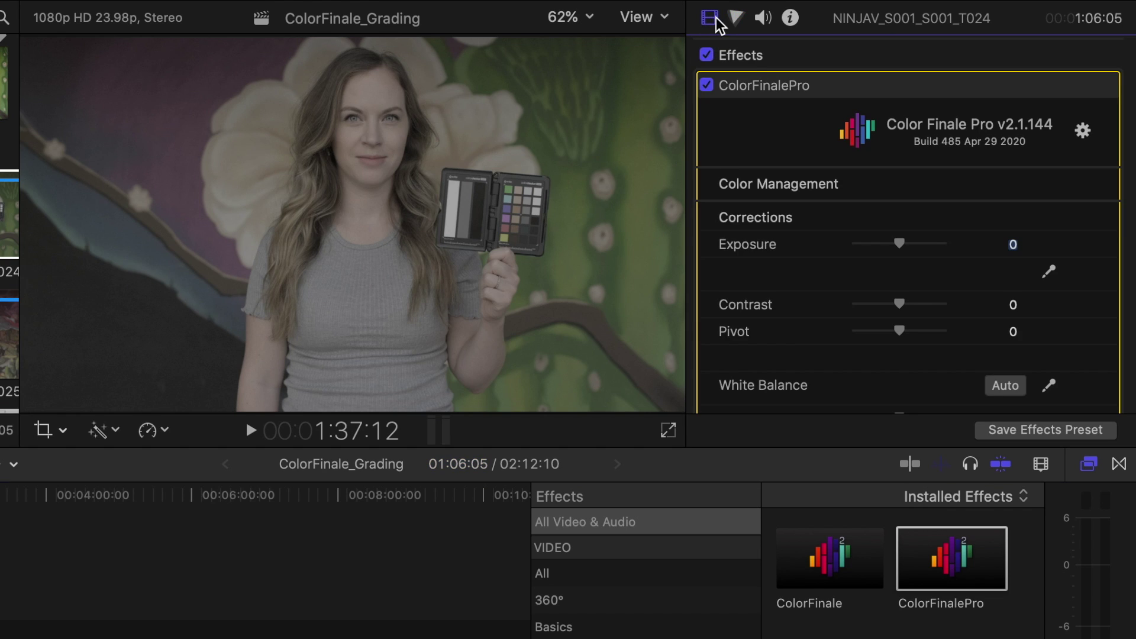
Set the Color Finale Pro contrast to 18 on the second clip.
scroll(887, 278, "down", 3)
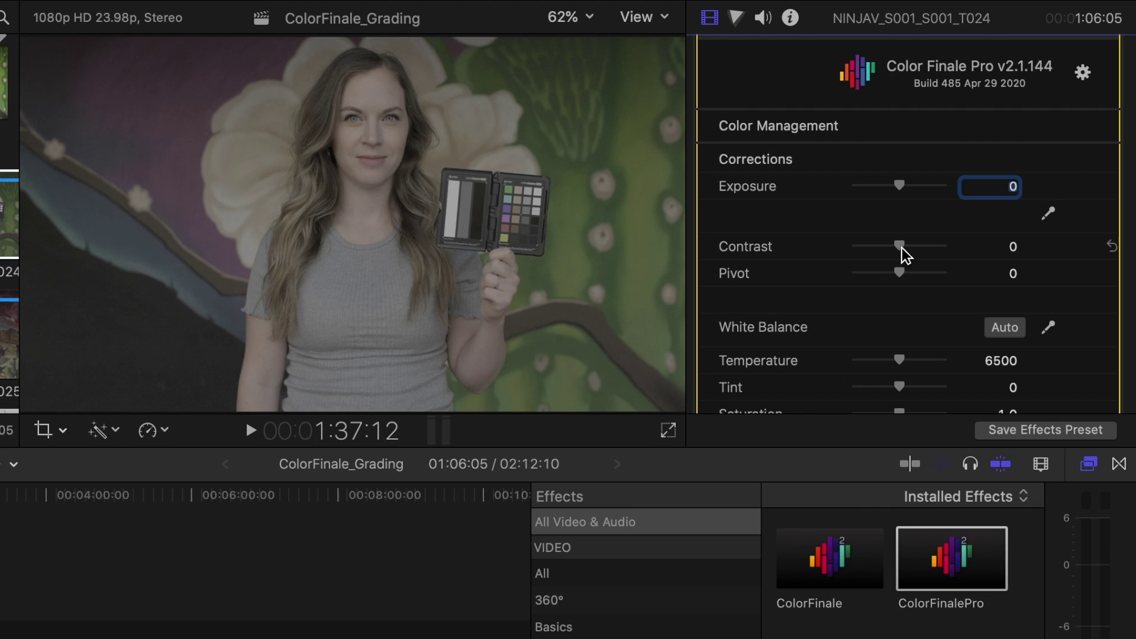
left_click(902, 249)
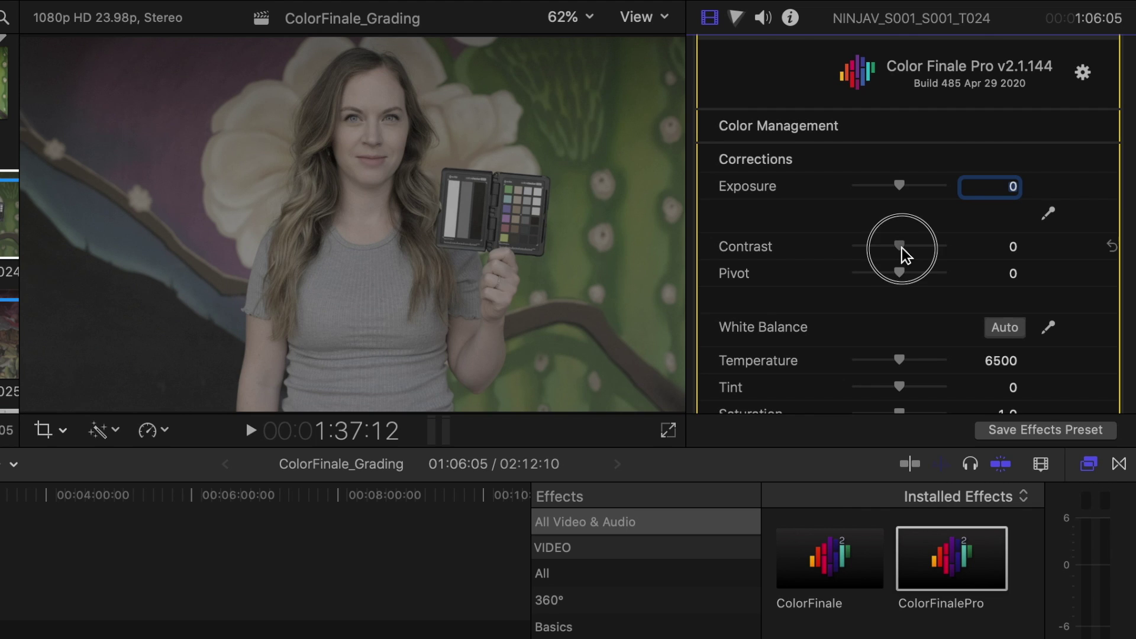
left_click_drag(902, 250, 911, 249)
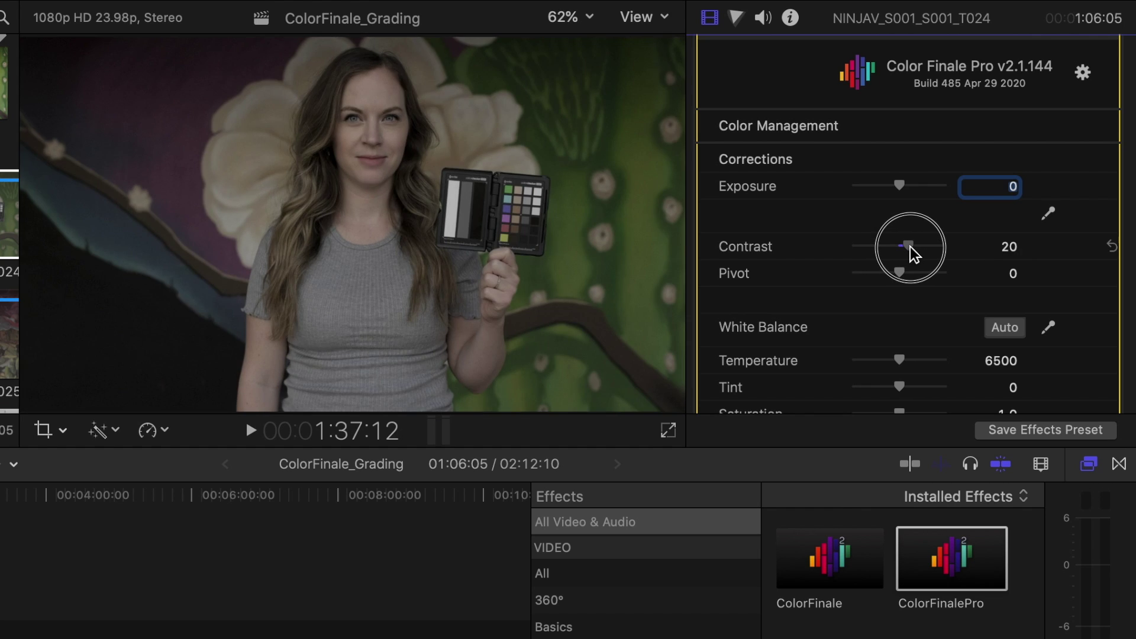
left_click_drag(911, 248, 910, 248)
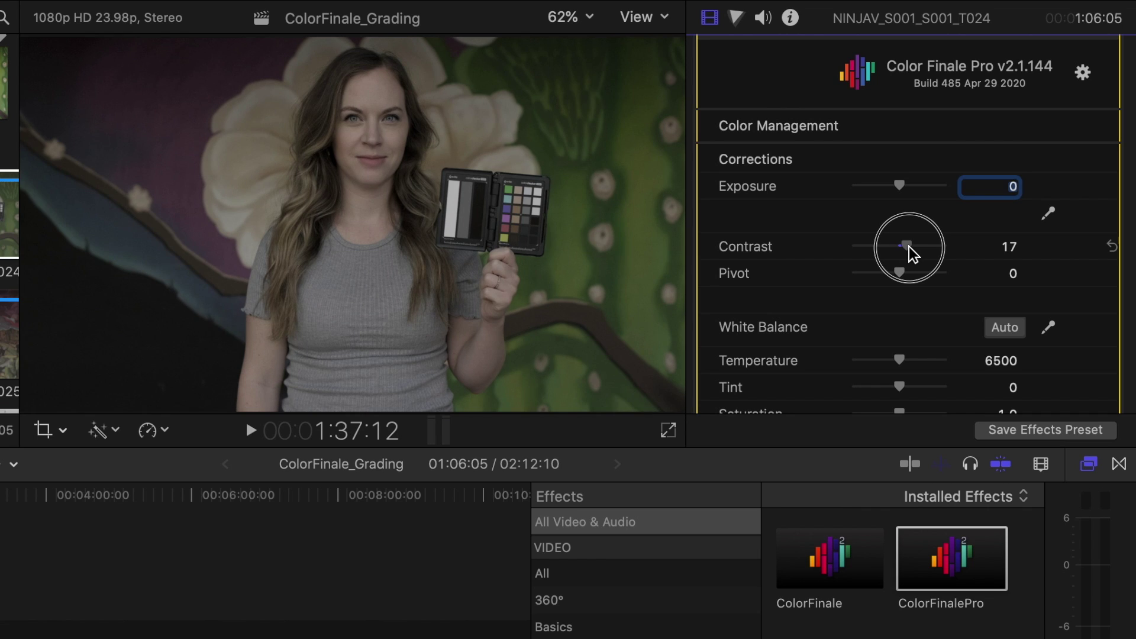
left_click_drag(910, 248, 910, 247)
left_click(910, 249)
left_click_drag(913, 254, 903, 256)
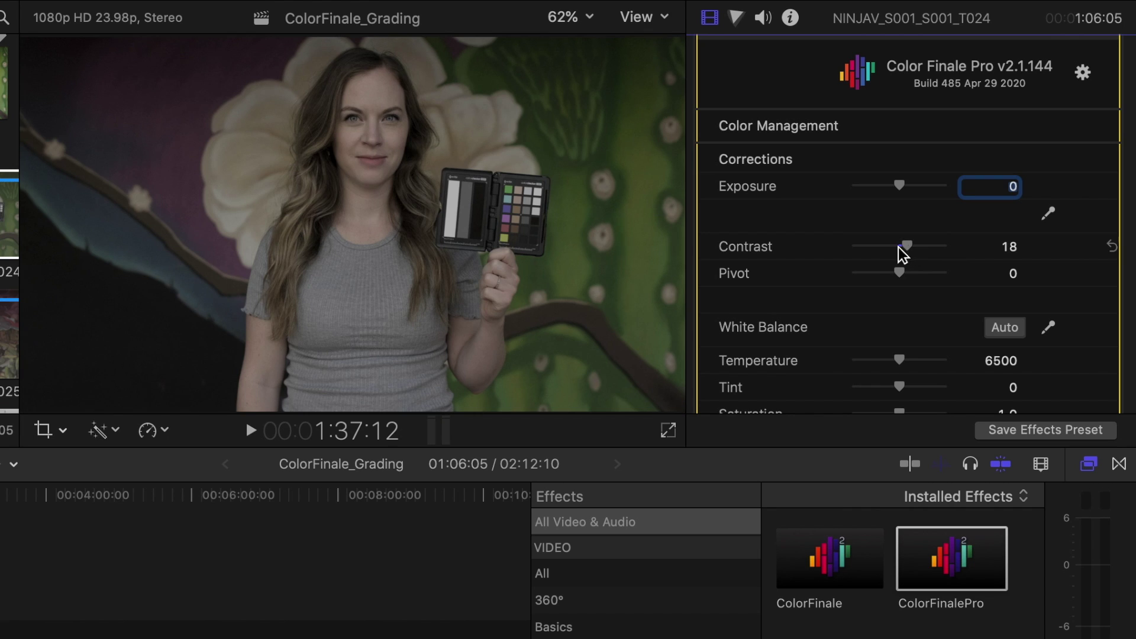
Apply automatic white balance in Color Finale Pro and set the saturation to 1.5.
scroll(834, 263, "down", 3)
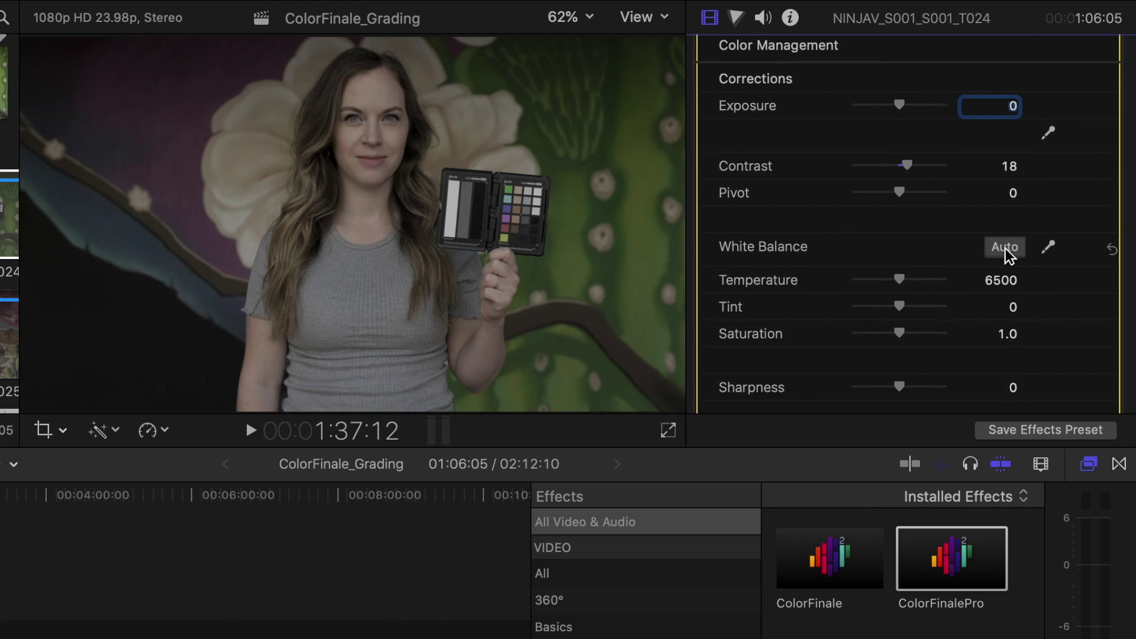
left_click(1009, 249)
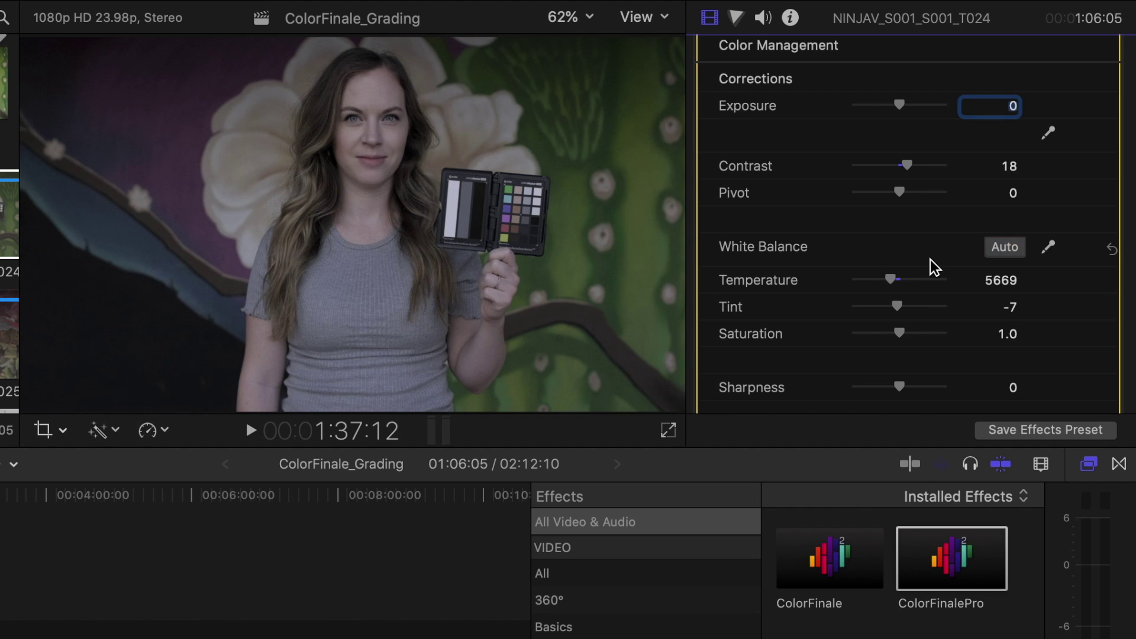
scroll(931, 264, "down", 2)
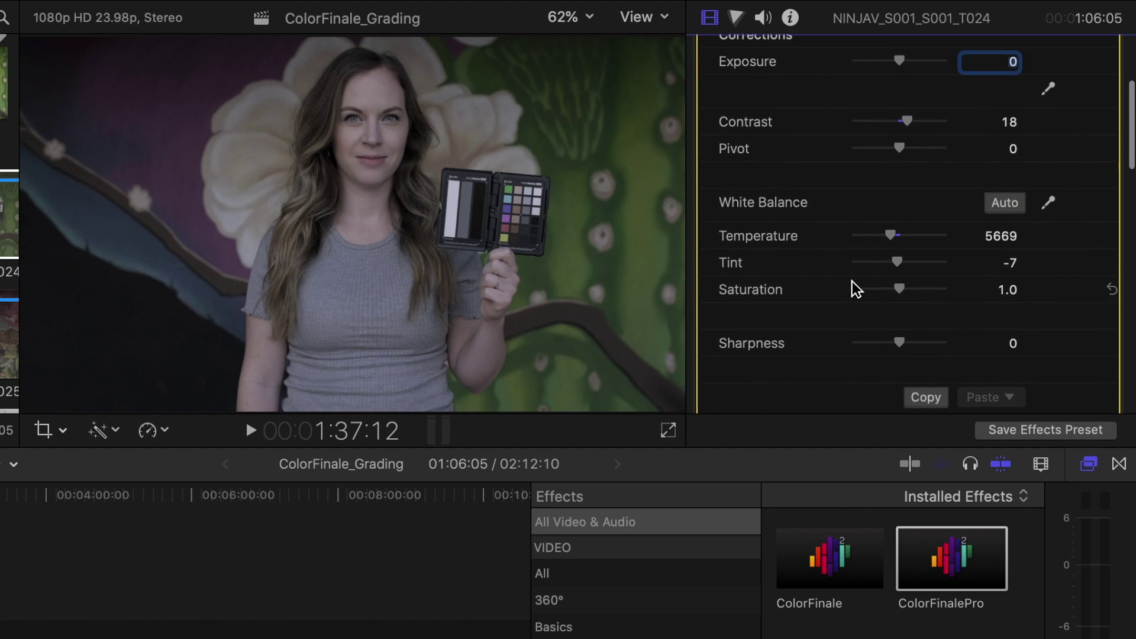
scroll(855, 289, "down", 2)
scroll(852, 284, "down", 2)
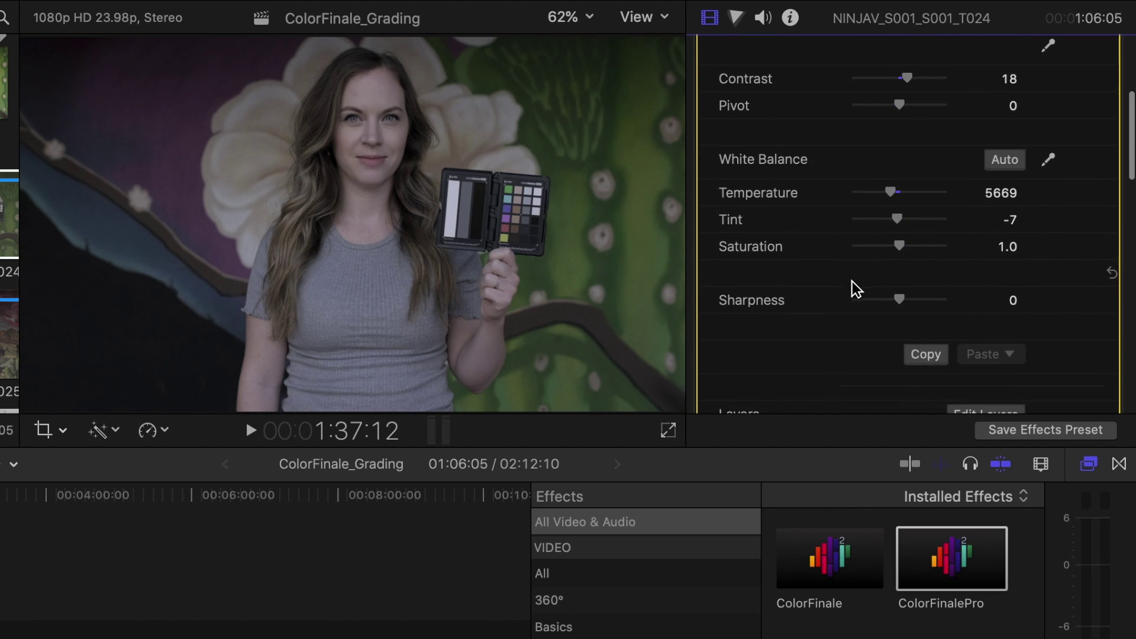
left_click_drag(900, 247, 926, 256)
scroll(829, 267, "down", 2)
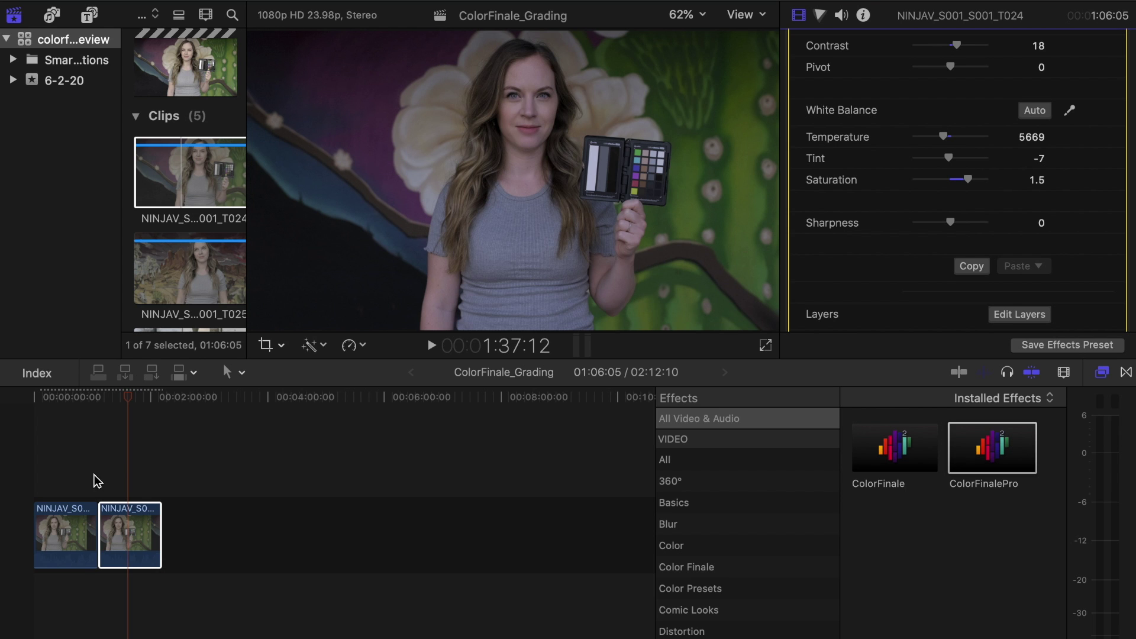
Play back both timeline clips to compare the Color Finale Pro grade with the Color Wheels grade.
key("super+4")
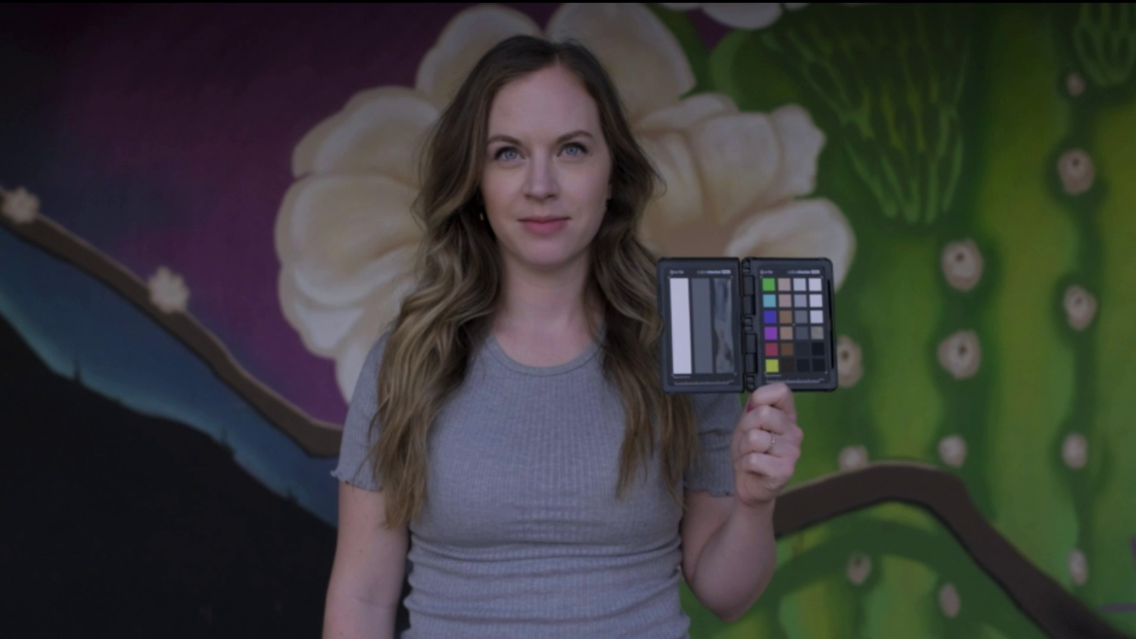
key("Escape")
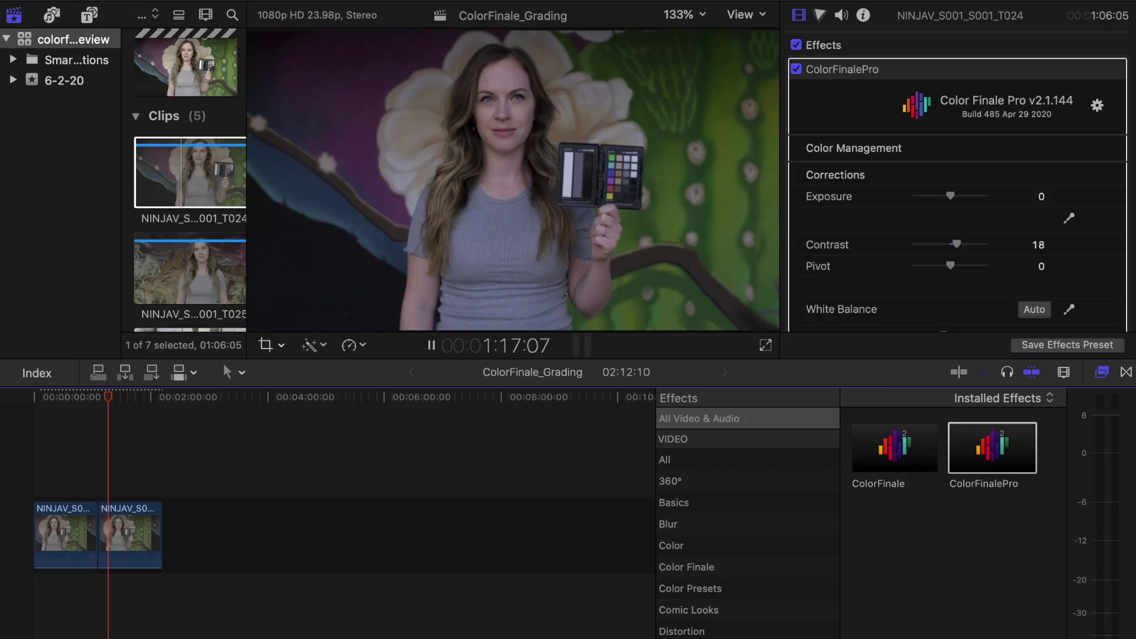
left_click(53, 434)
key("space")
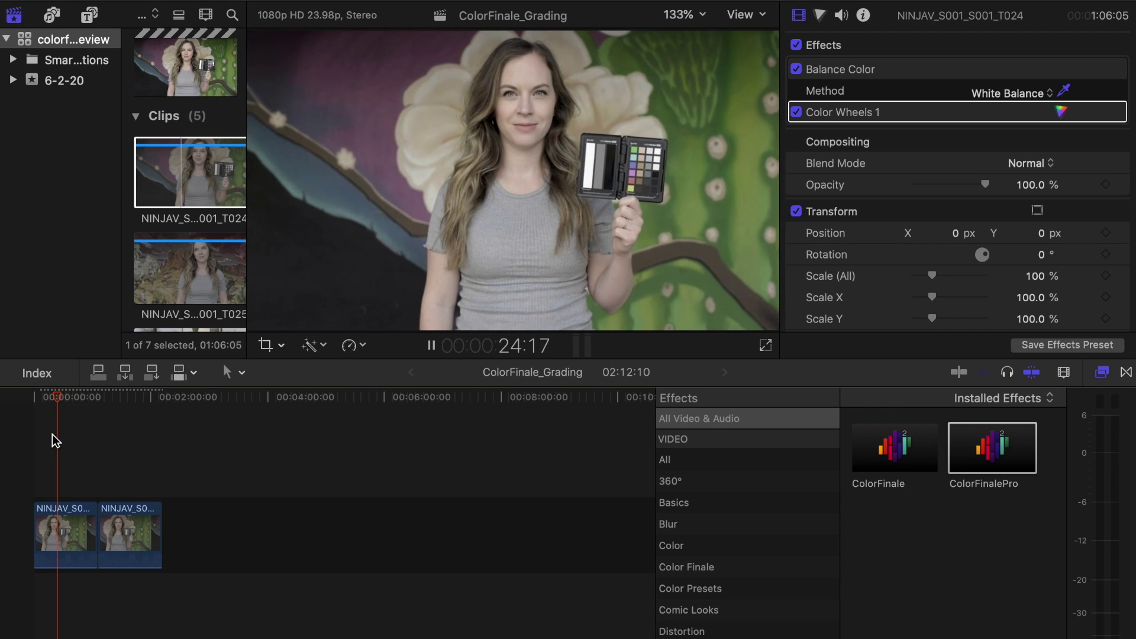
key("space")
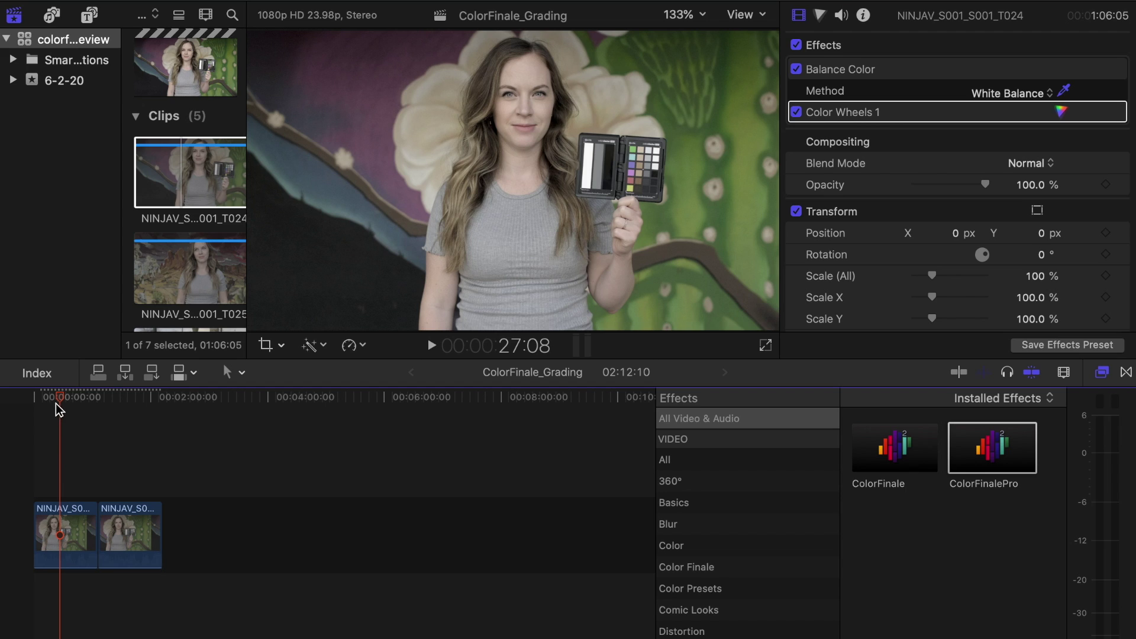
Compare frames from the first and second timeline clips, and check several points in the Color Finale Pro clip.
left_click_drag(61, 407, 68, 407)
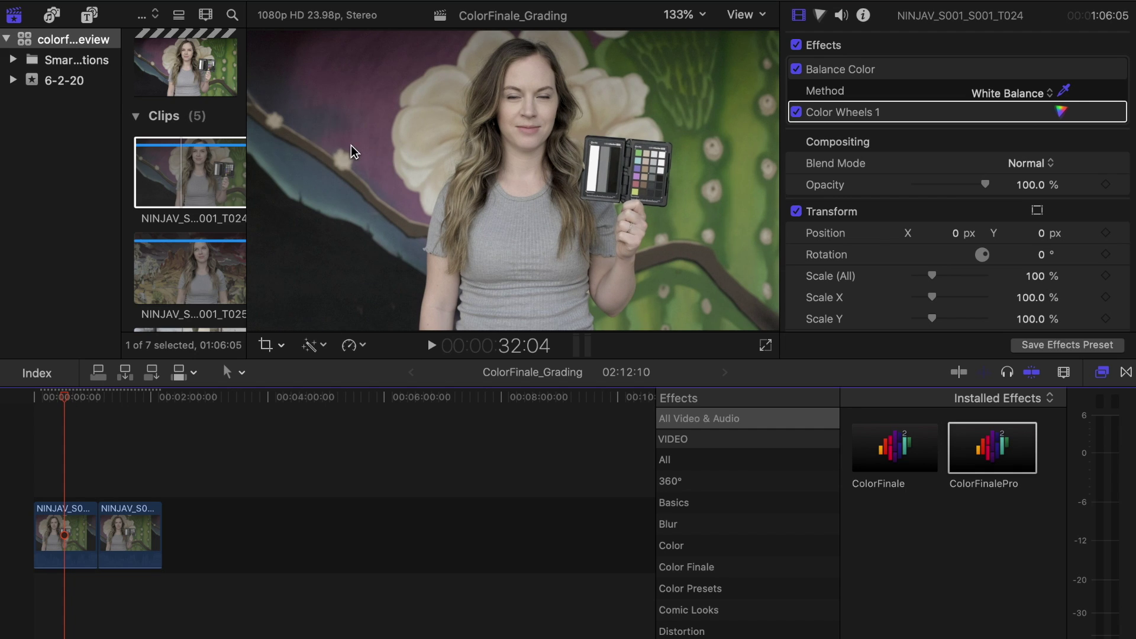
left_click(124, 403)
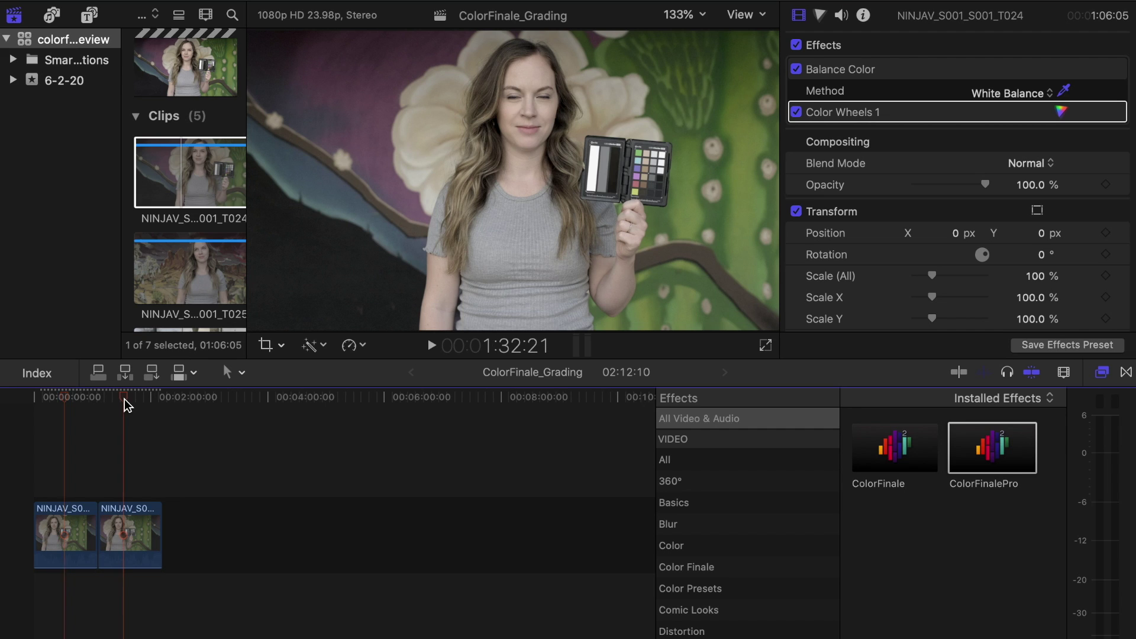
left_click(124, 403)
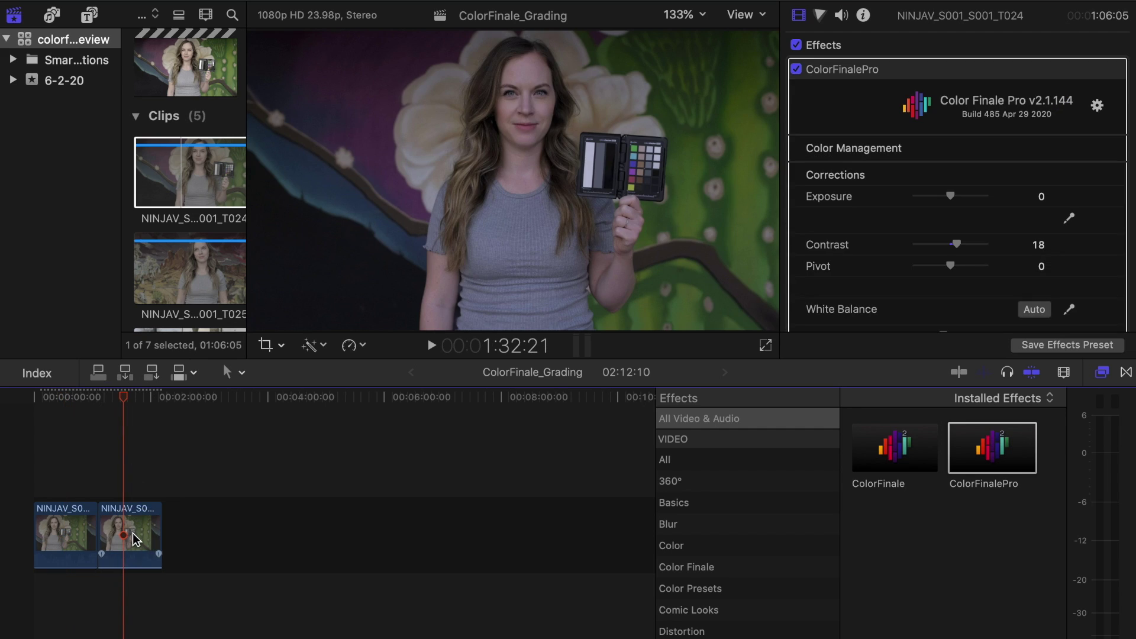
left_click(134, 534)
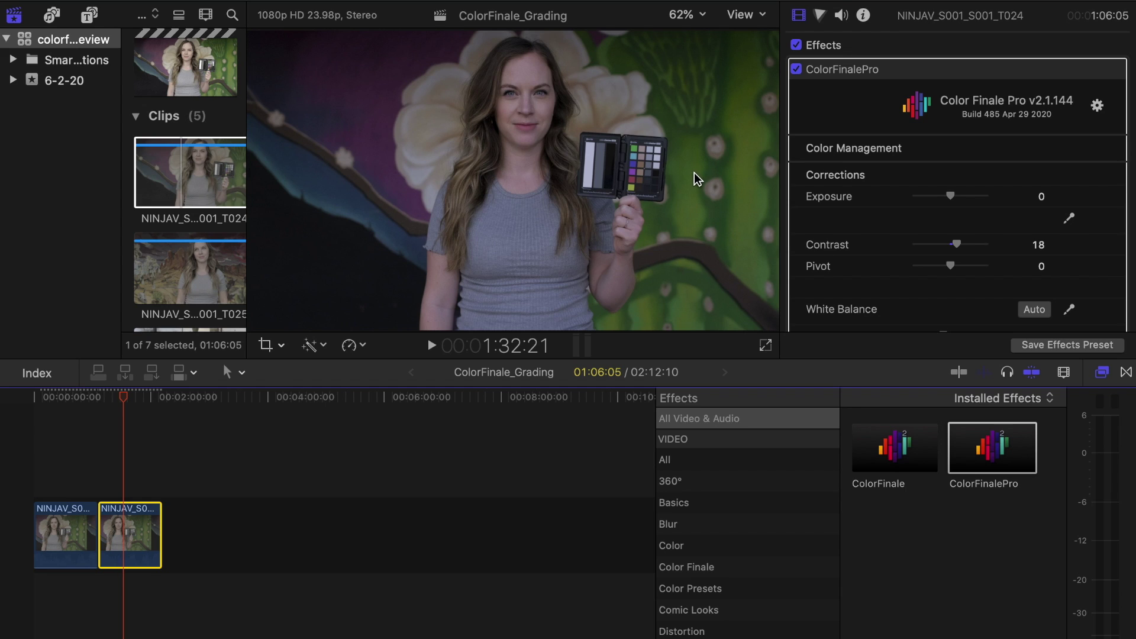
left_click(134, 394)
left_click(128, 398)
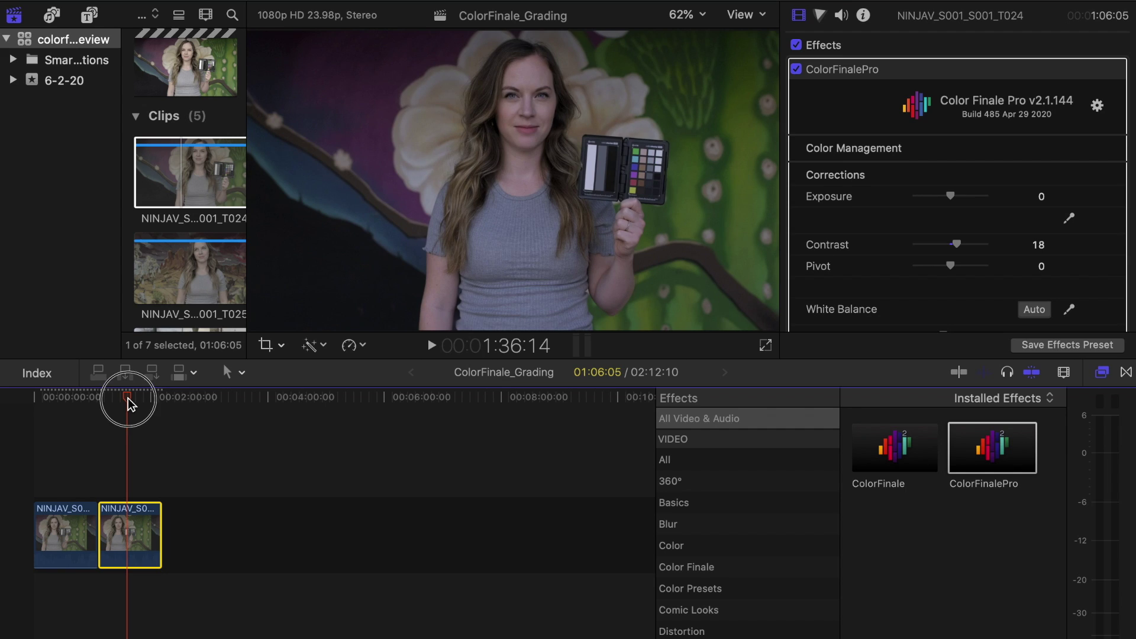
left_click_drag(127, 398, 135, 397)
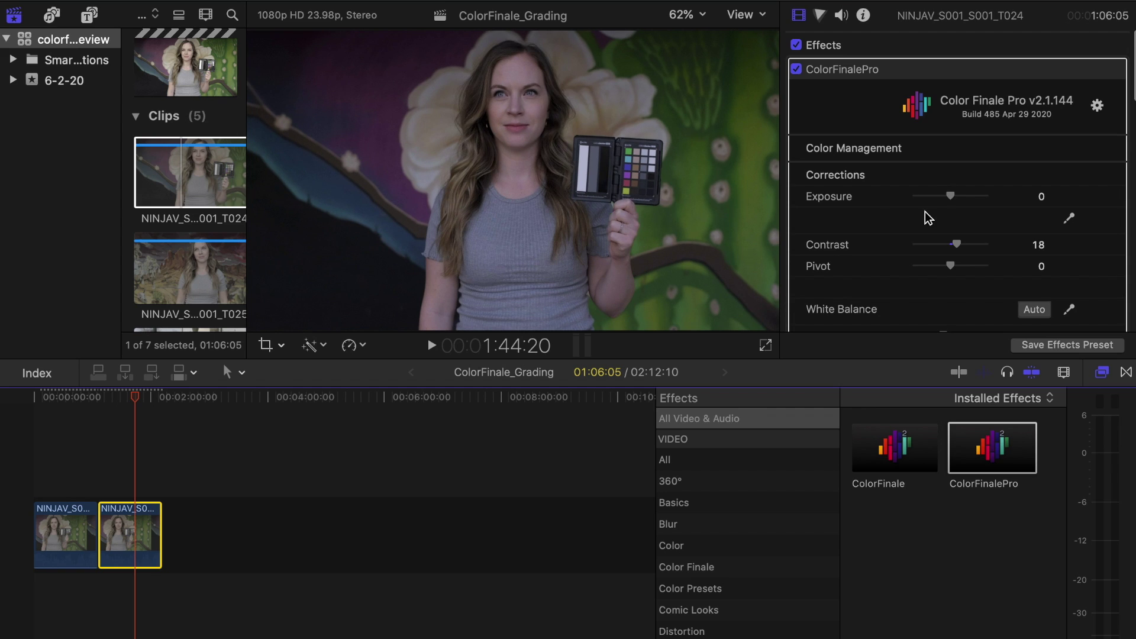
Set the second clip's Color Finale Pro exposure to 0.59 and compare its frame with the first clip.
scroll(920, 215, "down", 3)
scroll(919, 215, "up", 1)
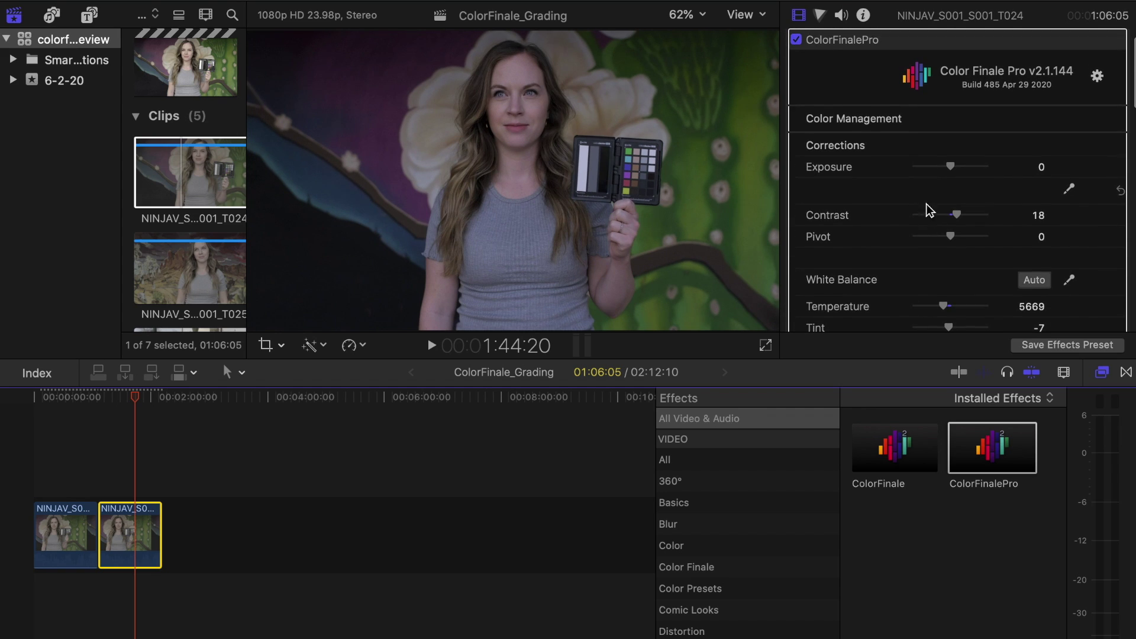
left_click(951, 167)
left_click_drag(949, 165, 958, 169)
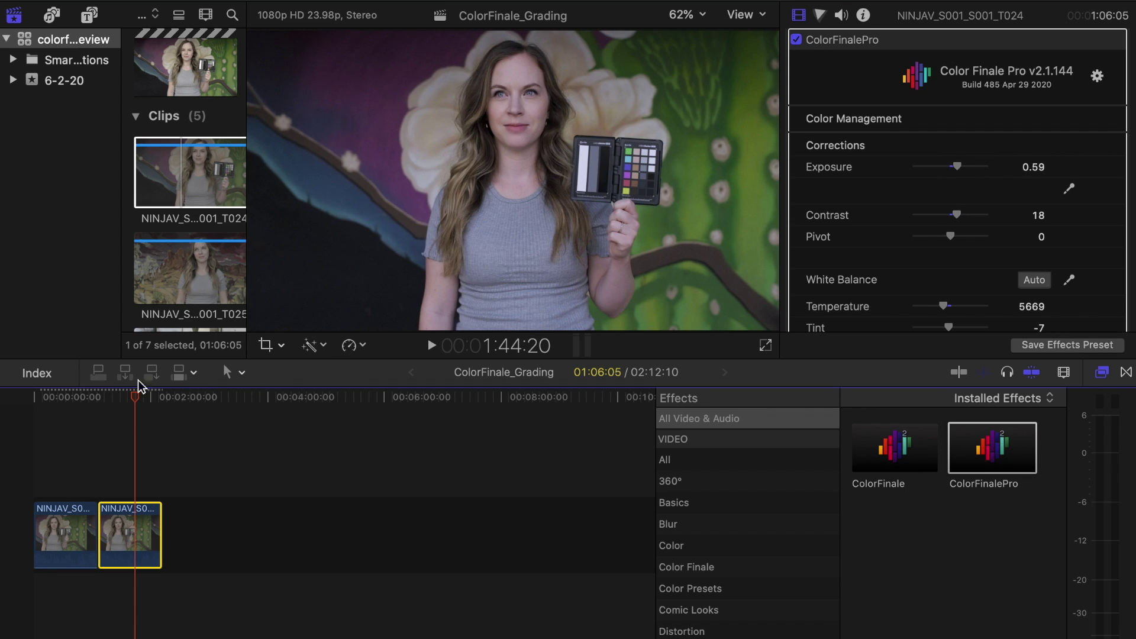
left_click(58, 396)
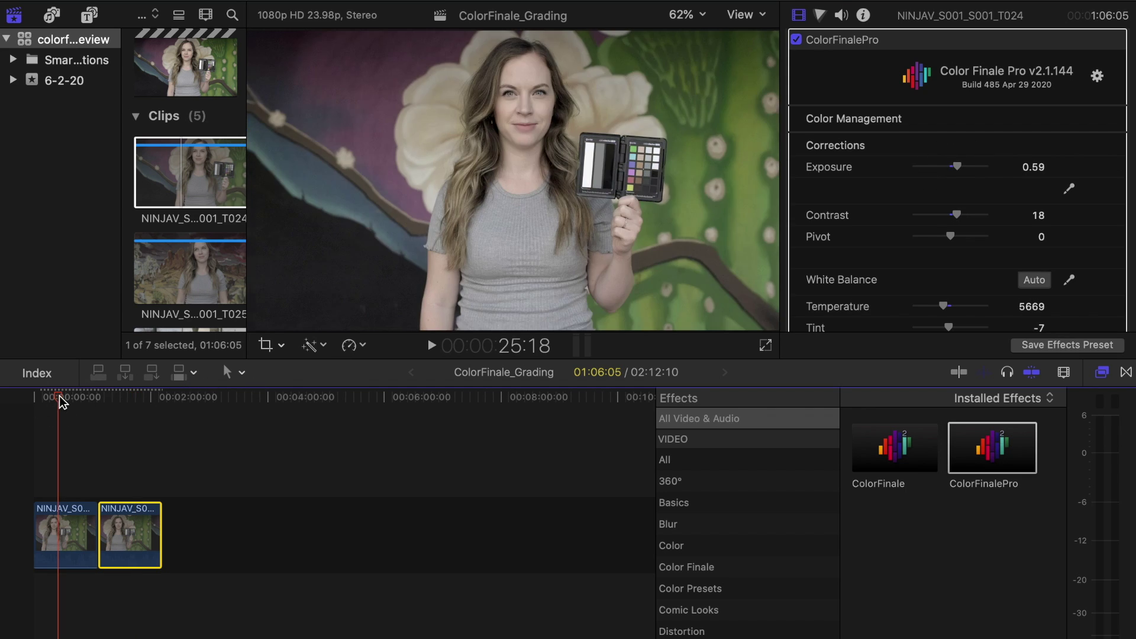
left_click(121, 403)
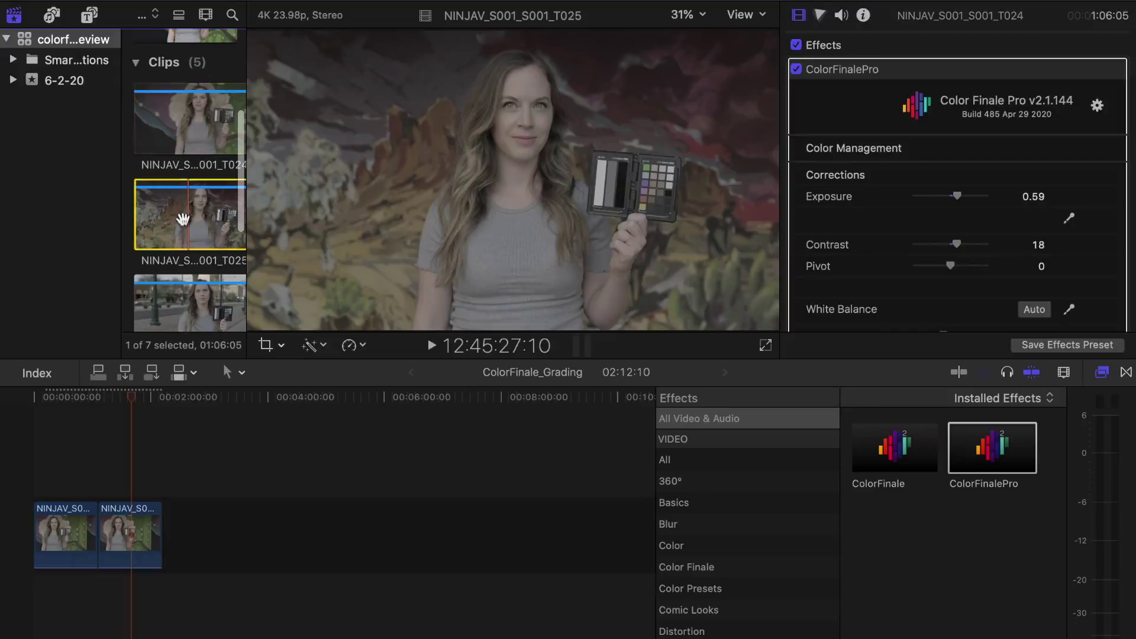
Add the NINJAV_S001_S001_T025 clip to the end of the timeline and select it there.
left_click(232, 422)
left_click_drag(192, 521, 200, 560)
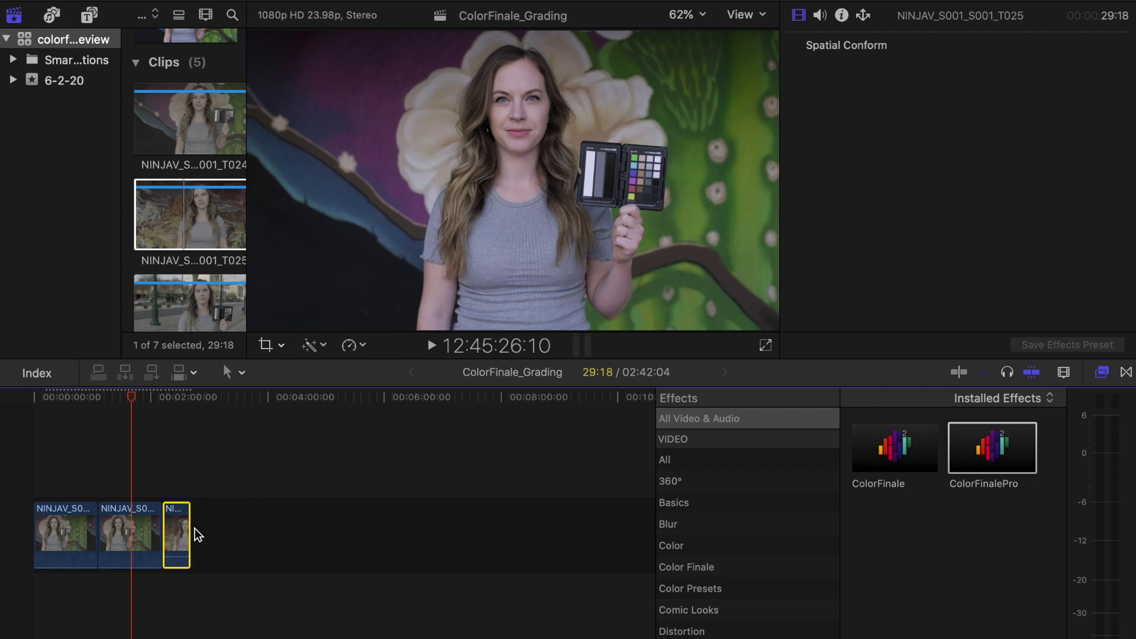
left_click(176, 500)
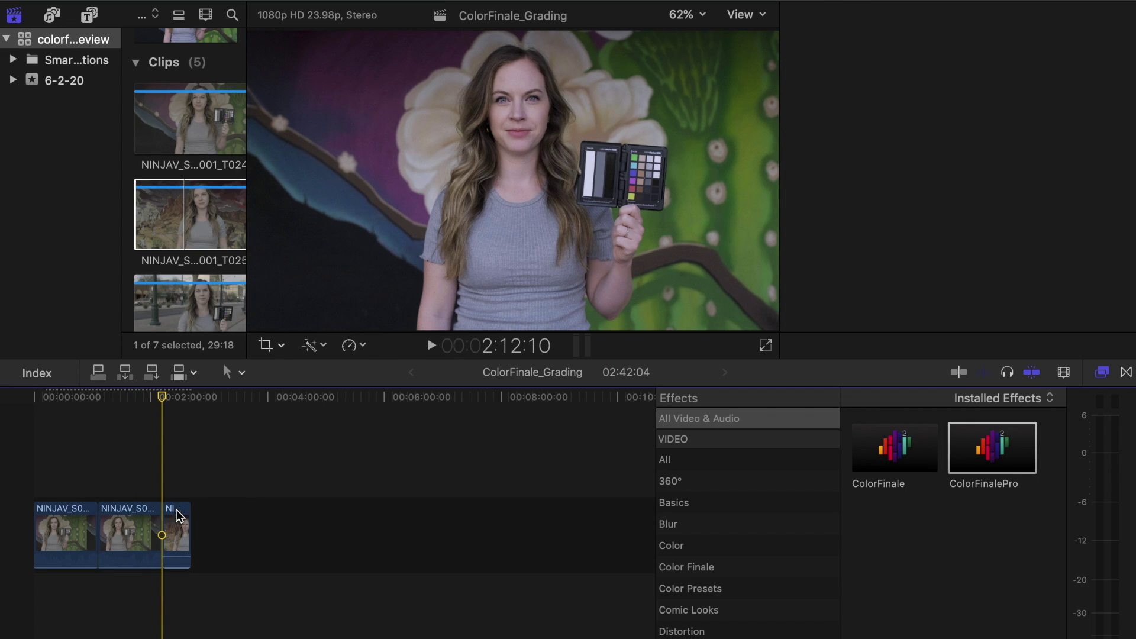
left_click(177, 516)
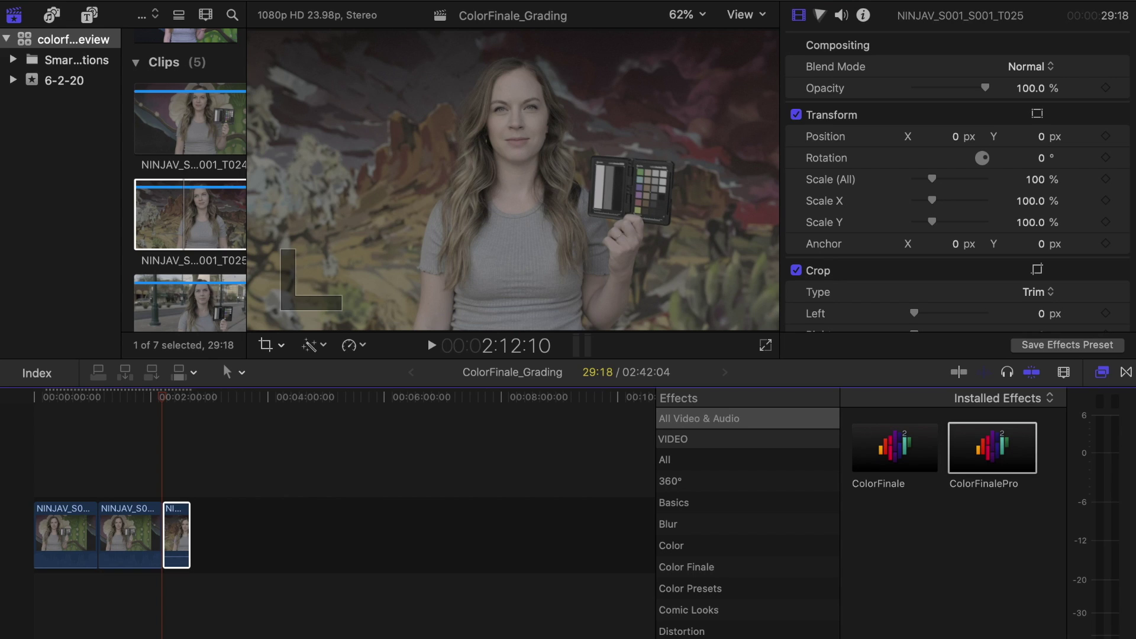
Apply the Custom LUT effect to the third timeline clip and open the chooser for a custom LUT file.
scroll(952, 461, "down", 2)
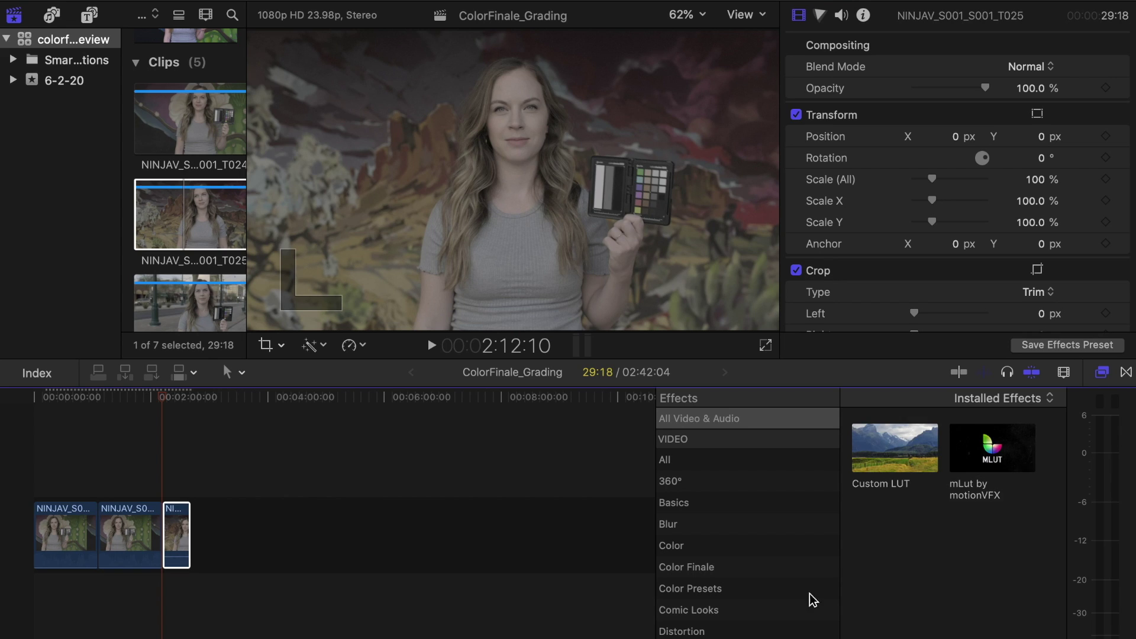
left_click_drag(914, 467, 180, 536)
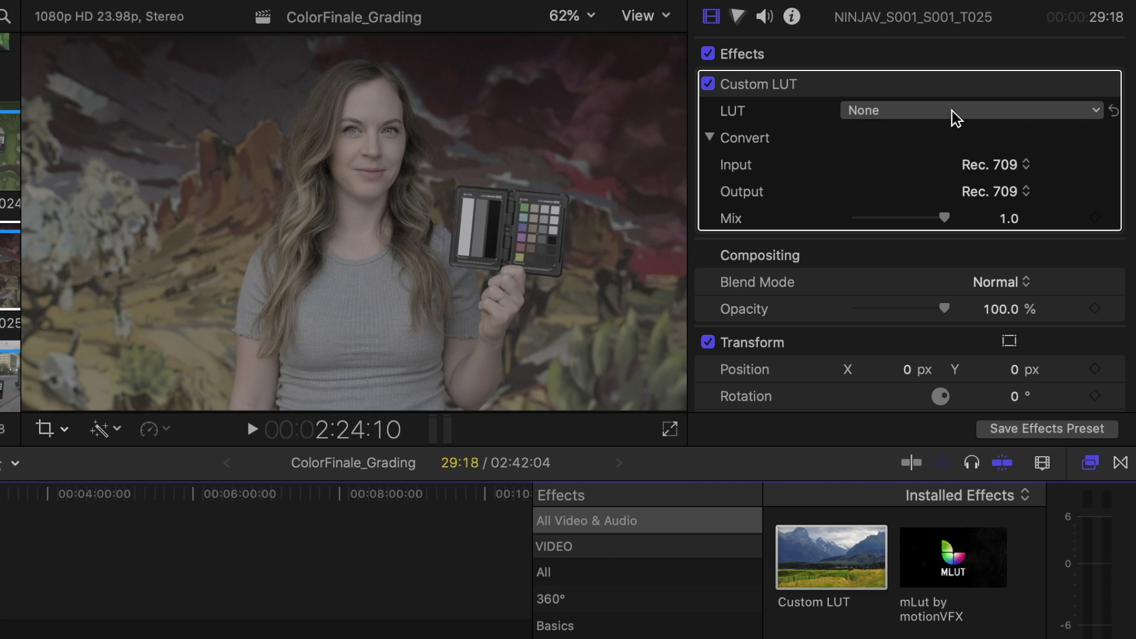
left_click(954, 102)
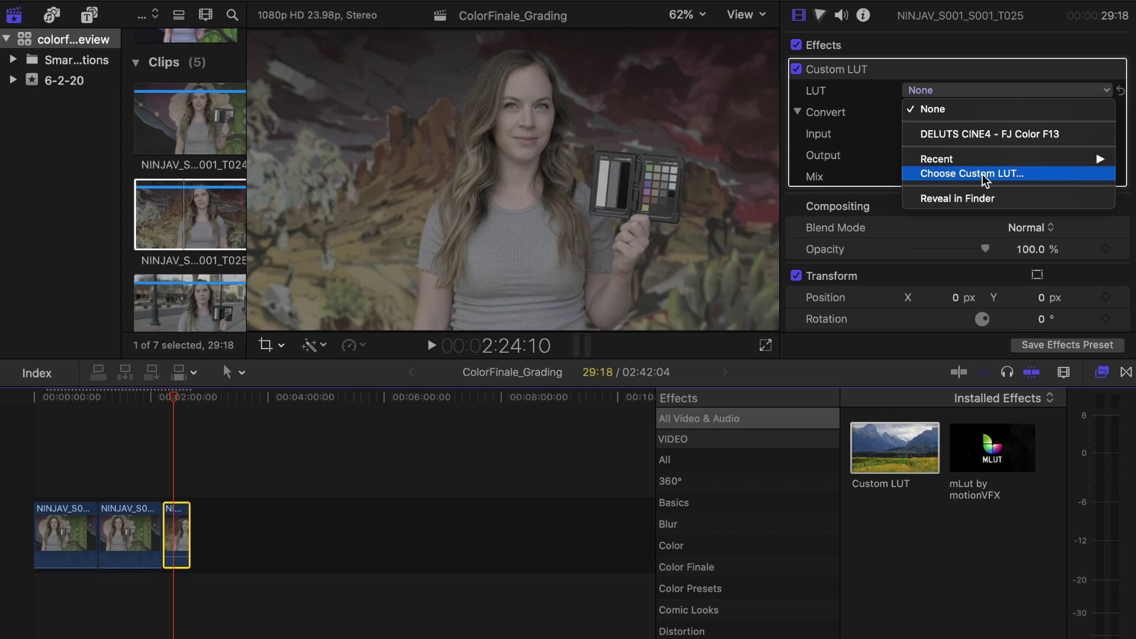
left_click(972, 173)
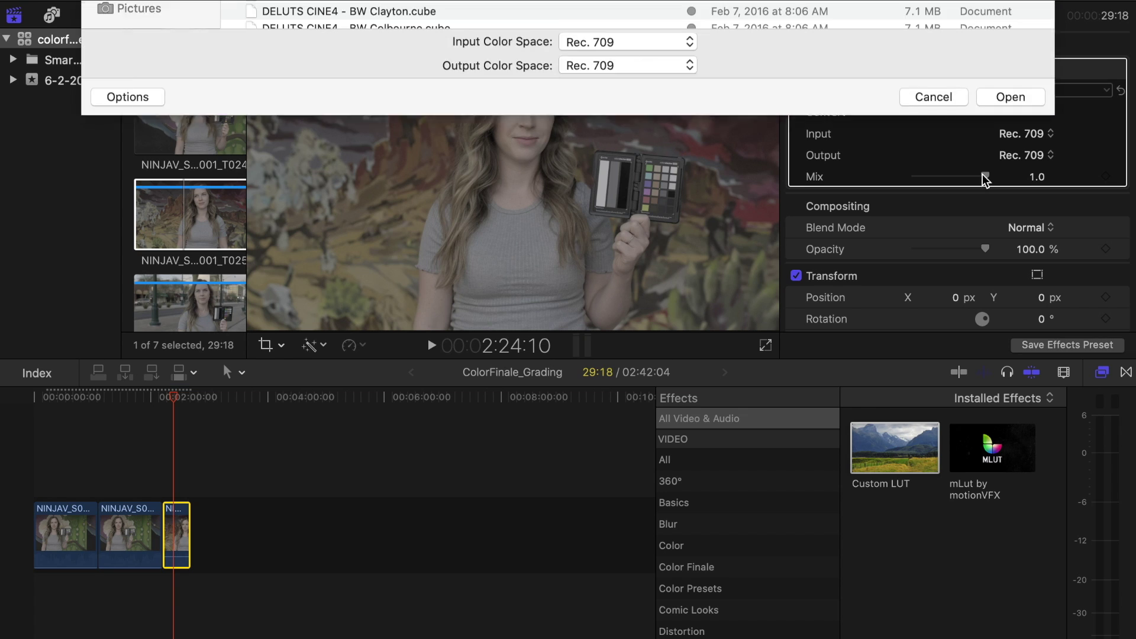
Load DELUTS CINE4 - FJ Color F13.cube from the 64 PointCube LUTS folder, with Rec. 709 input and output color spaces.
scroll(539, 186, "down", 3)
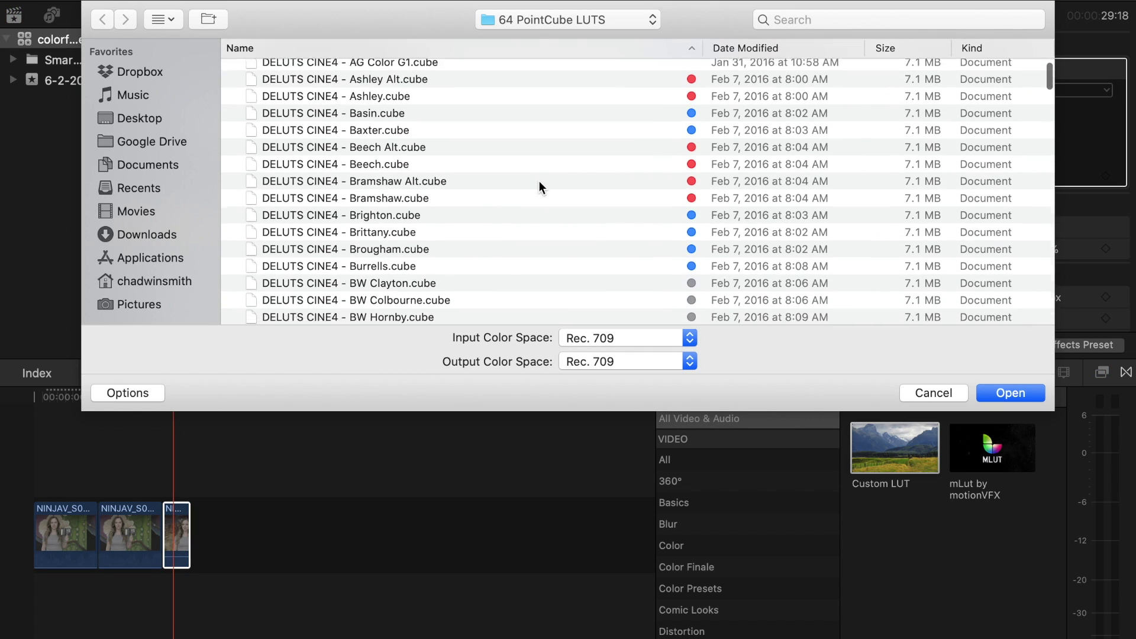
scroll(539, 183, "down", 5)
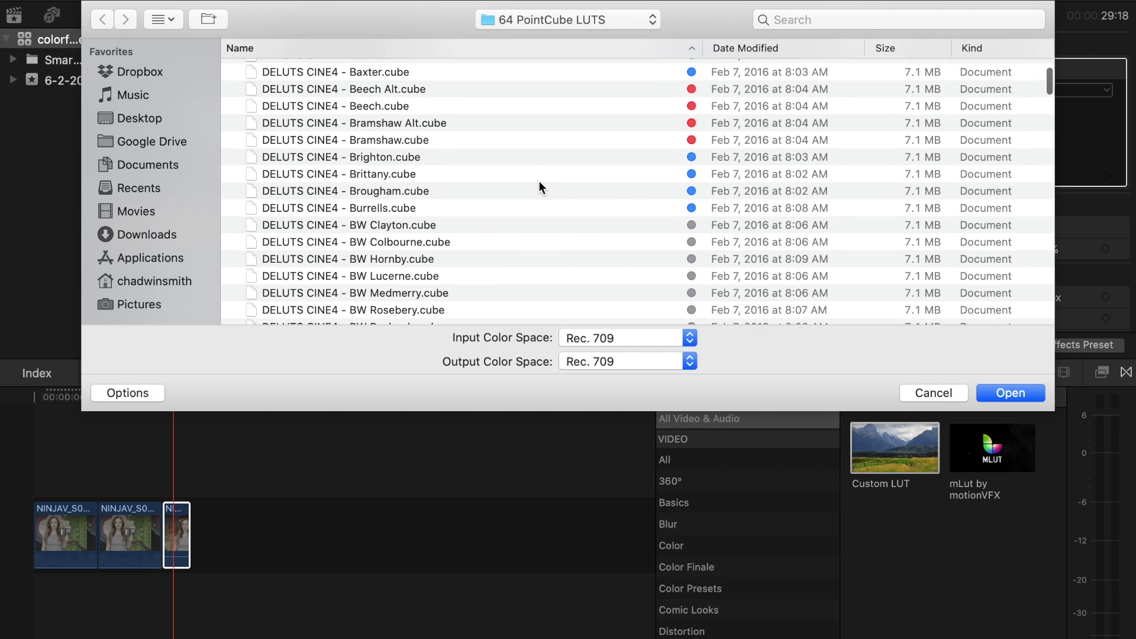
scroll(539, 185, "down", 2)
scroll(477, 207, "down", 5)
scroll(477, 204, "down", 4)
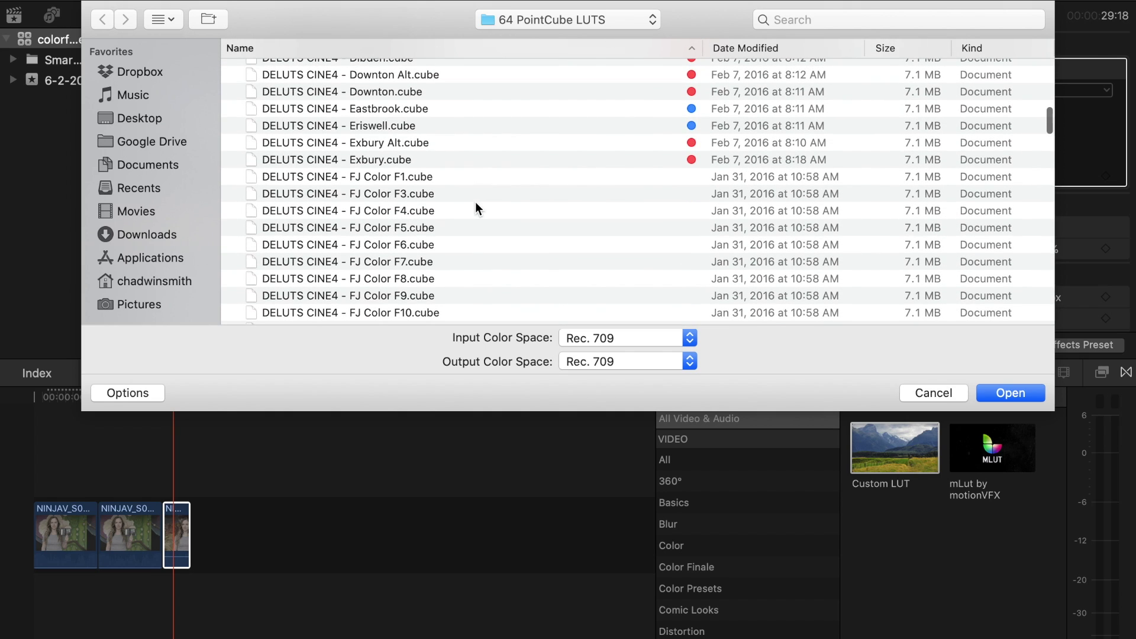
scroll(477, 205, "down", 15)
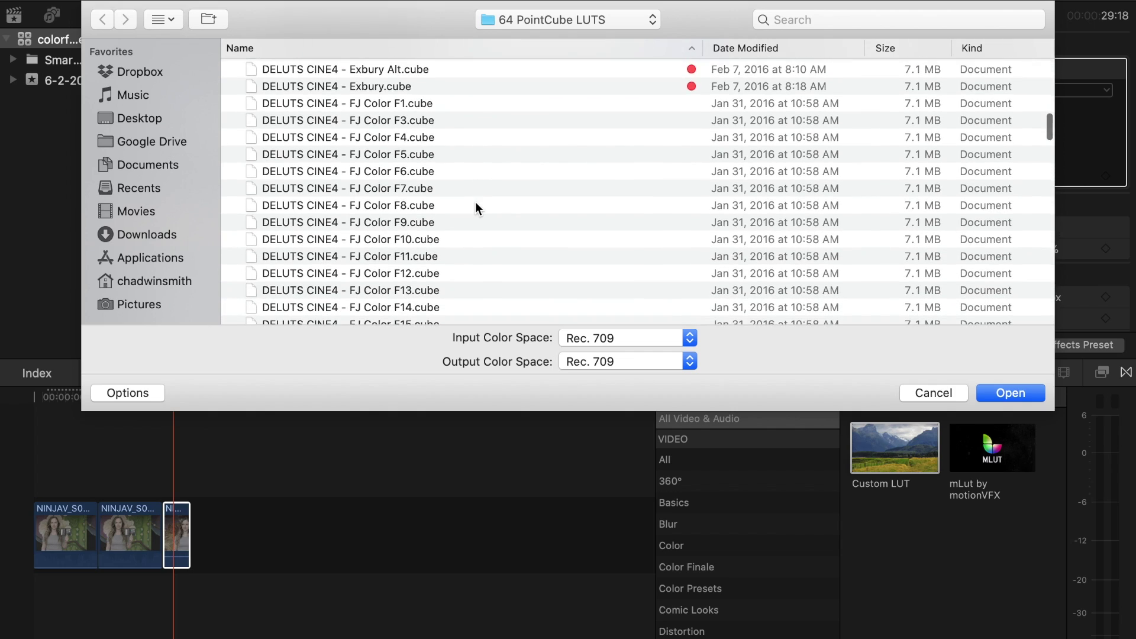
scroll(477, 206, "up", 15)
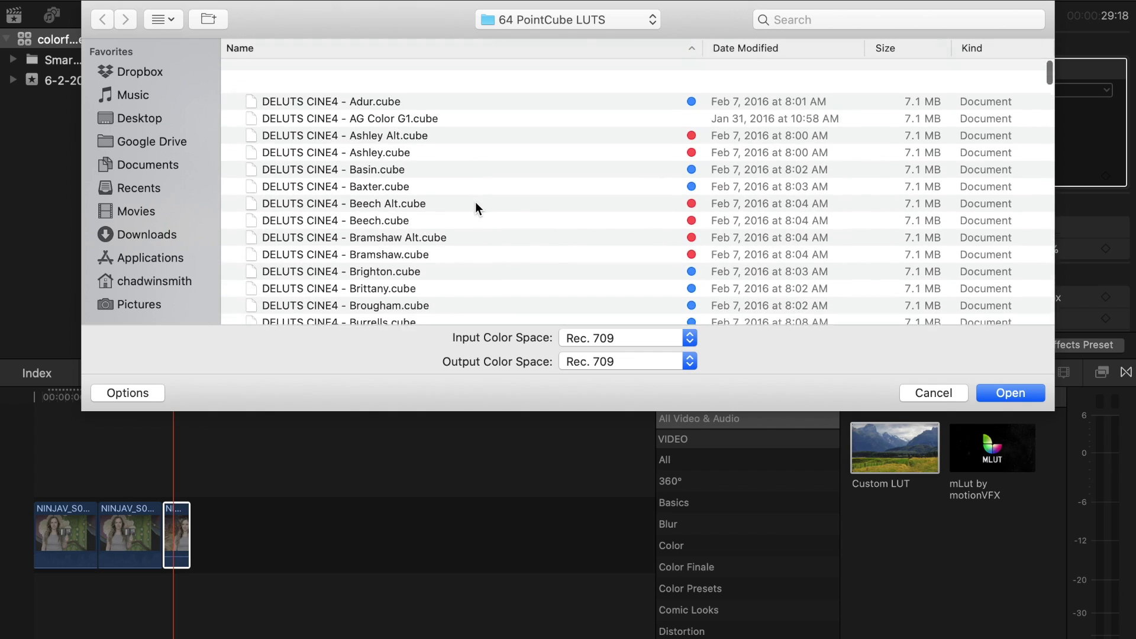
scroll(476, 205, "down", 10)
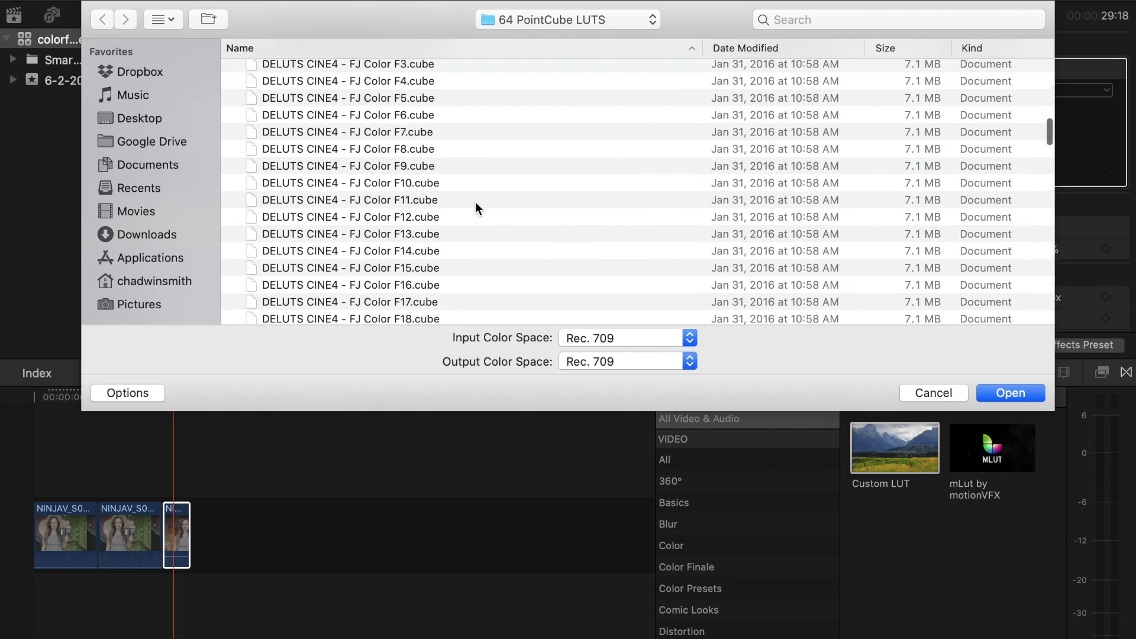
scroll(477, 209, "up", 1)
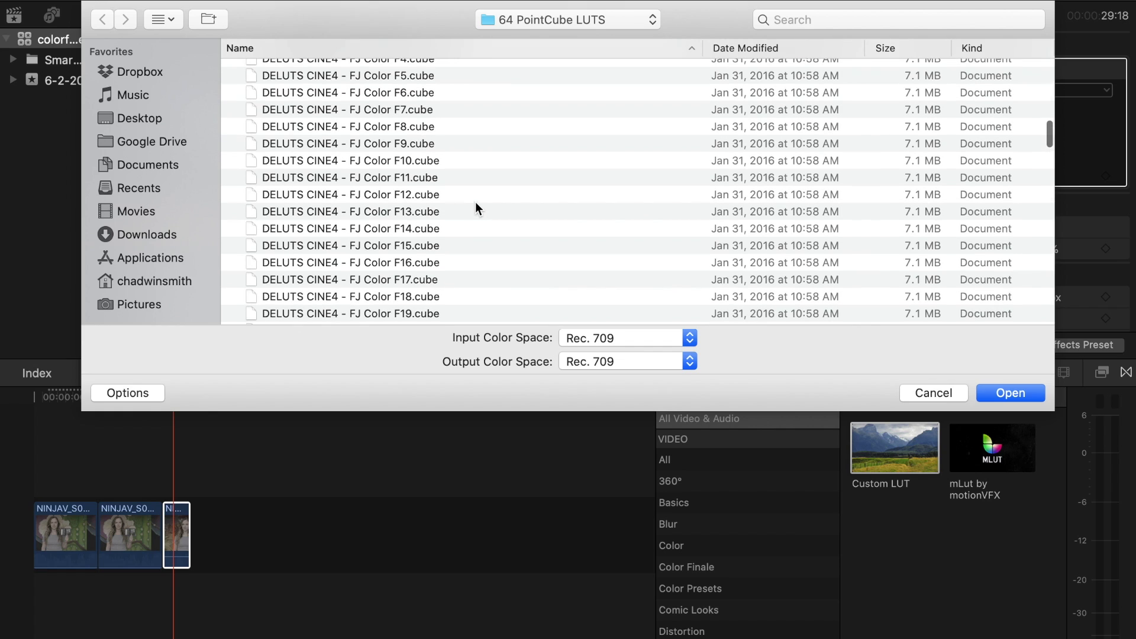
left_click(425, 212)
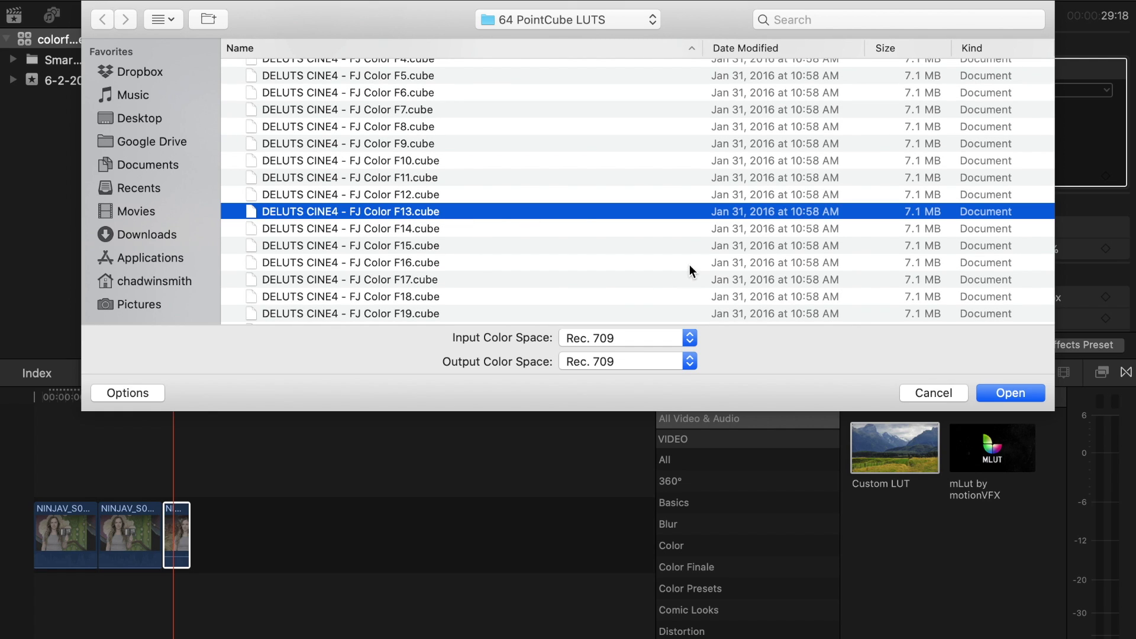
left_click(1006, 392)
Add a second copy of the NINJAV_S001_S001_T025 clip to the end of the timeline and remove its Custom LUT effect.
left_click(176, 517)
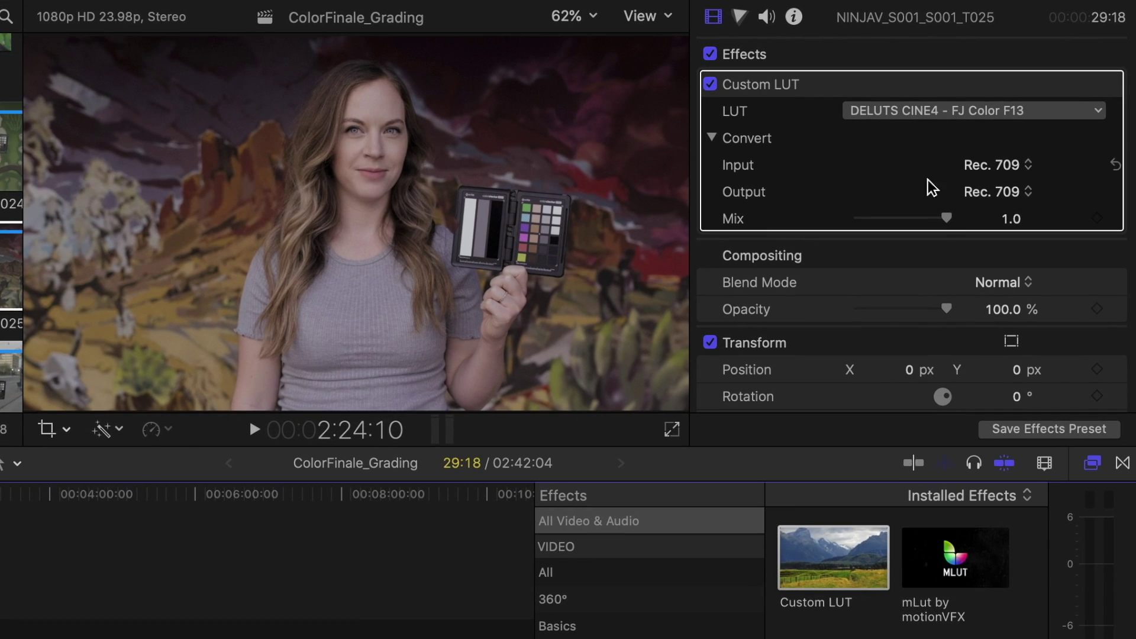
left_click_drag(947, 219, 1000, 226)
left_click_drag(9, 272, 61, 512)
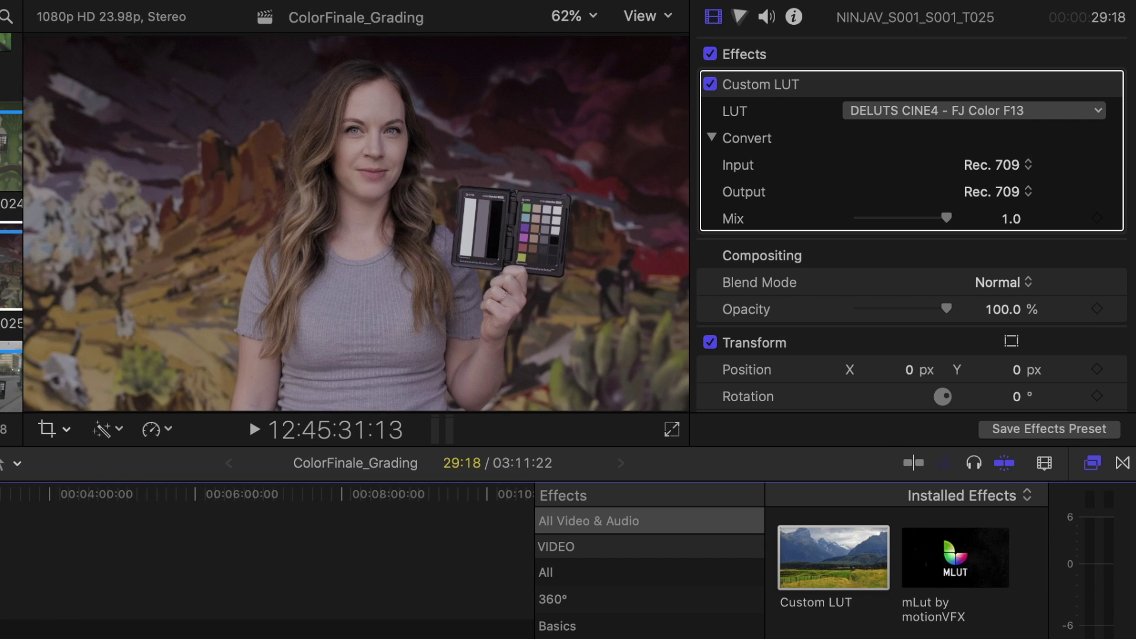
key("Delete")
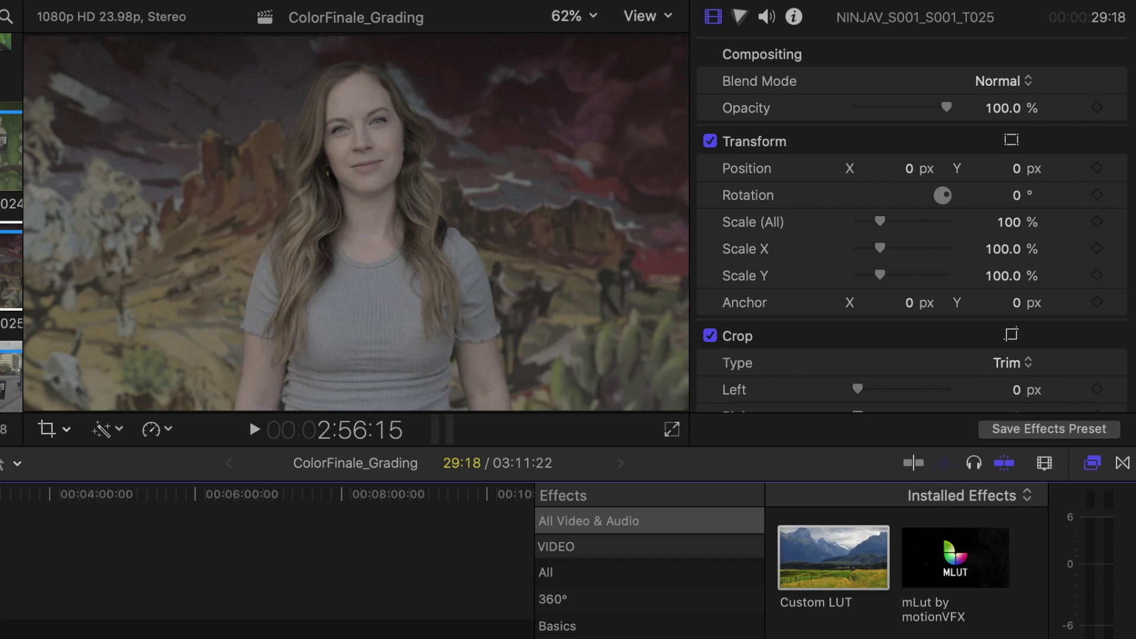
Apply the ColorFinalePro effect to the fourth timeline clip and open its layers for editing.
left_click_drag(908, 609, 2, 636)
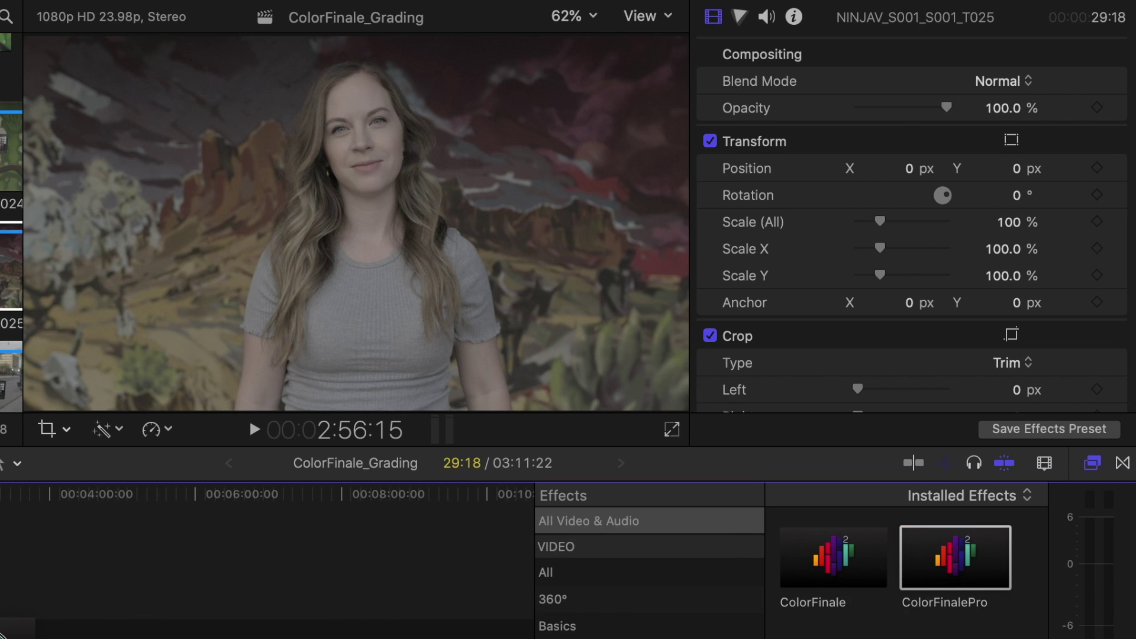
scroll(863, 284, "down", 5)
scroll(864, 274, "down", 8)
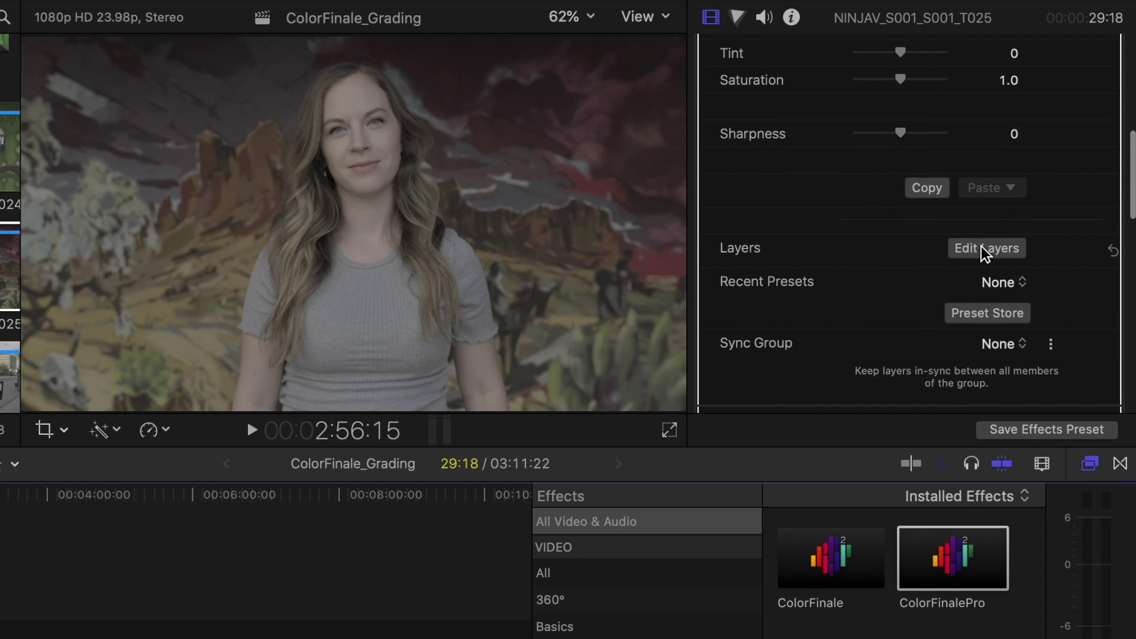
left_click(984, 252)
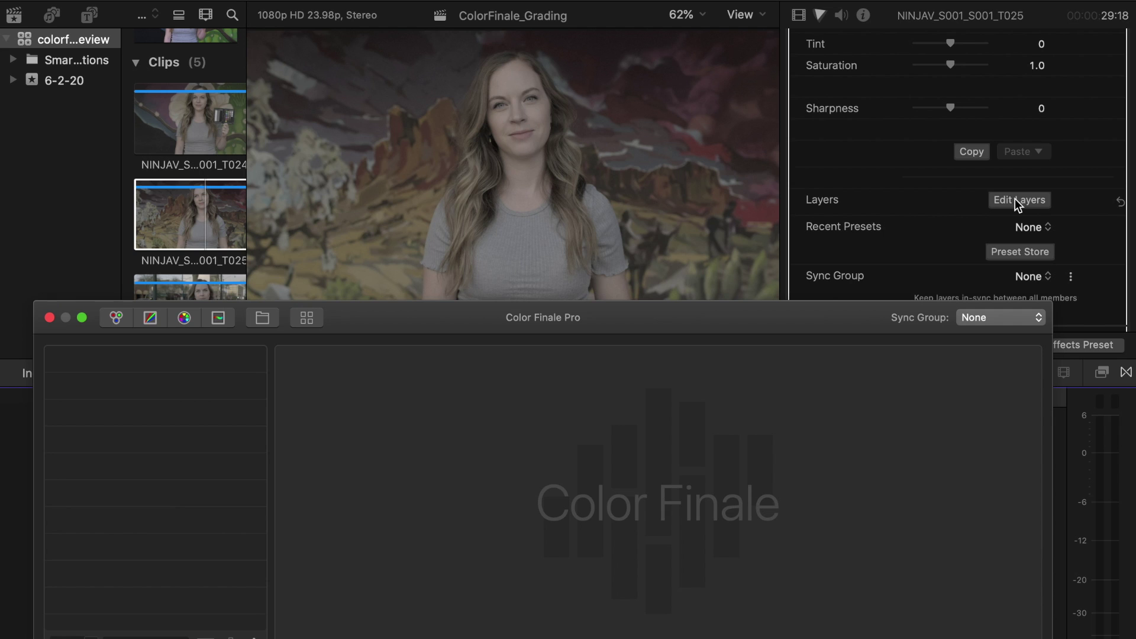
Open the LUT browser in Color Finale Pro and examine the live previews of the recent, built-in and DELUTS CINE4 LUTs on the clip.
left_click_drag(503, 318, 513, 315)
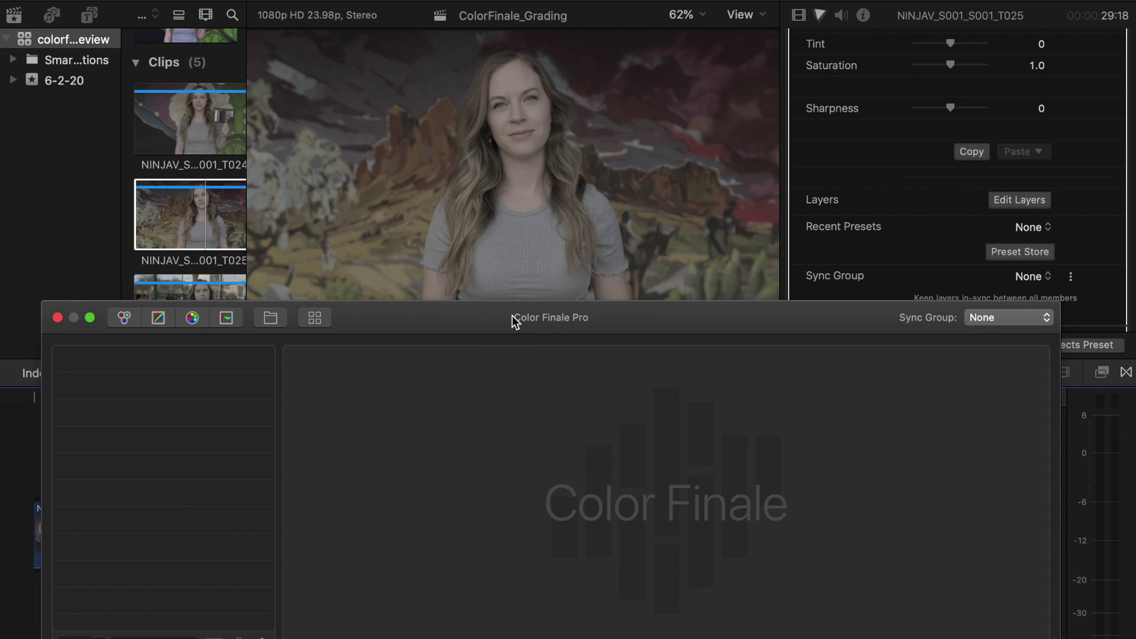
left_click(313, 318)
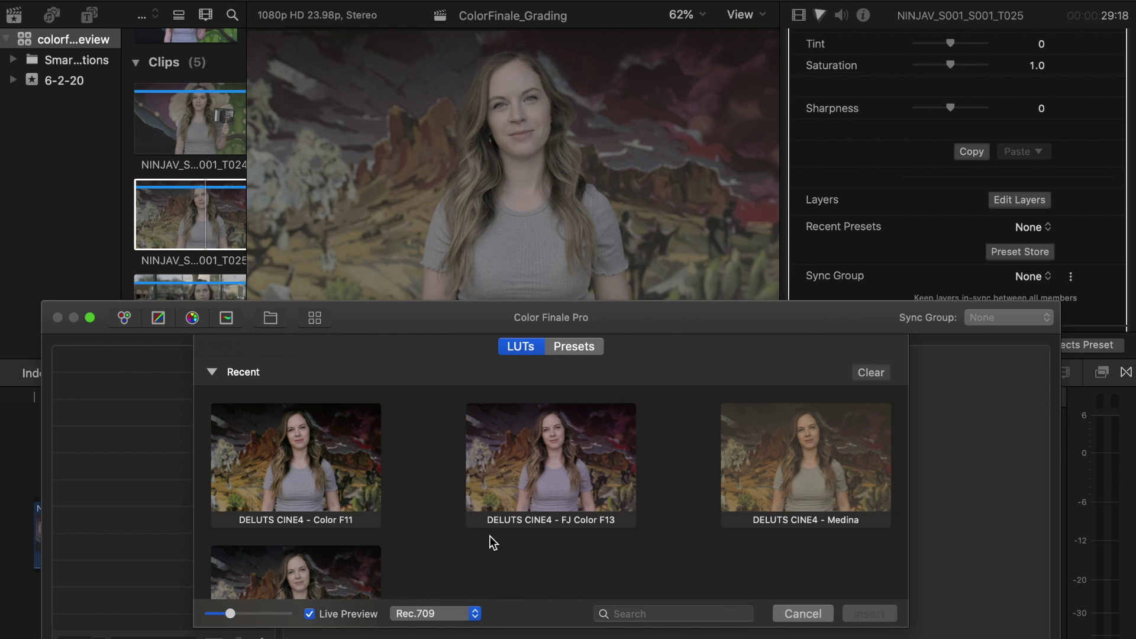
scroll(577, 494, "down", 5)
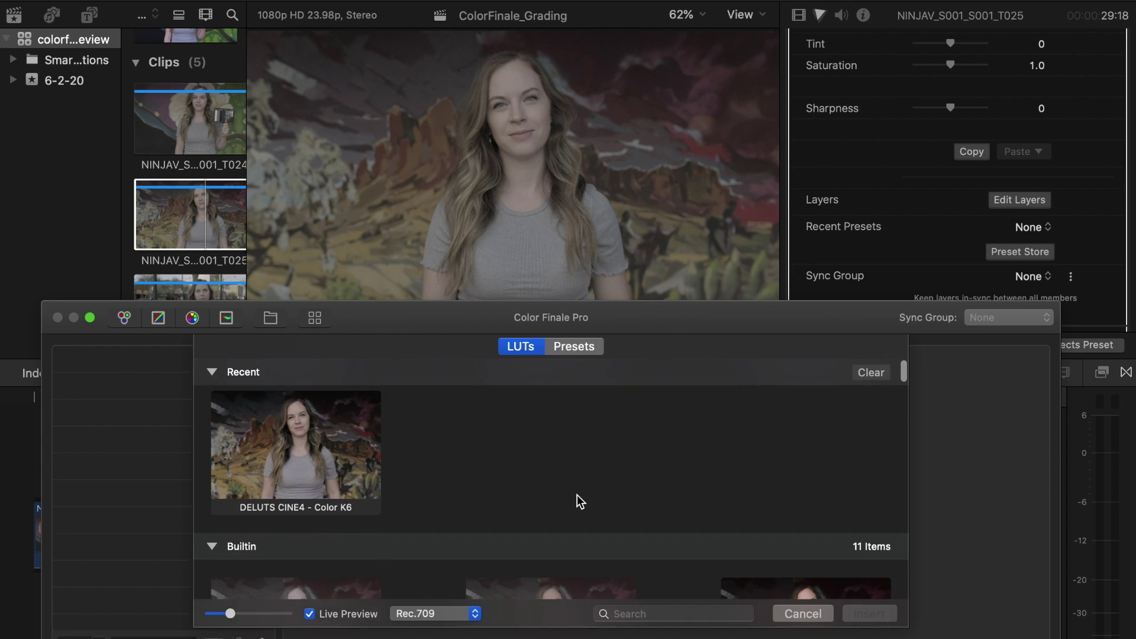
scroll(577, 495, "down", 5)
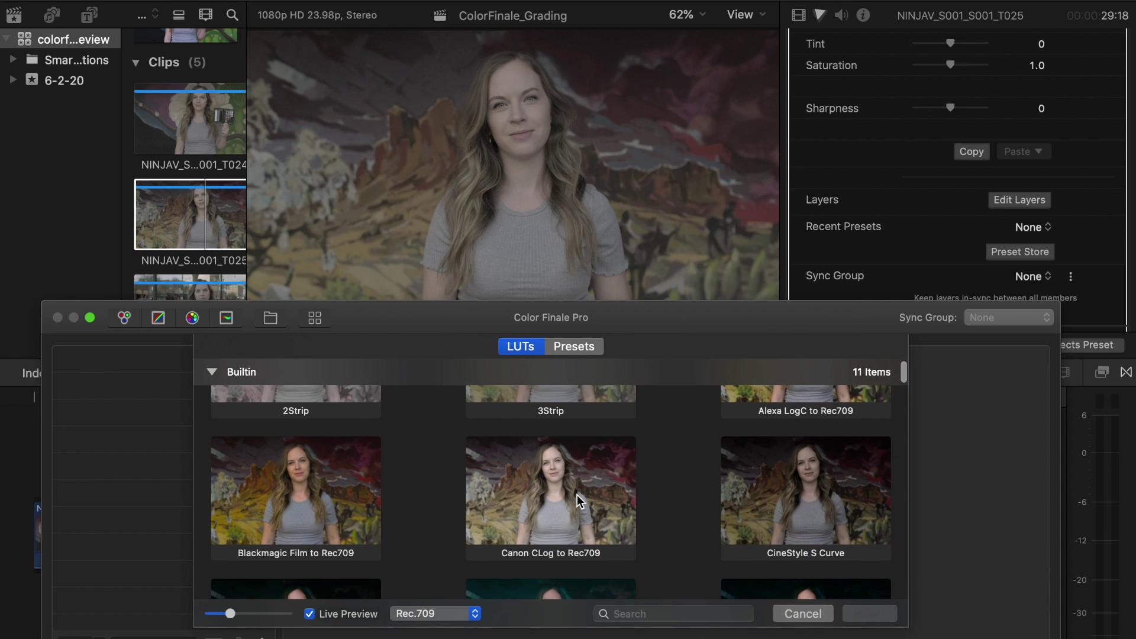
scroll(577, 495, "down", 10)
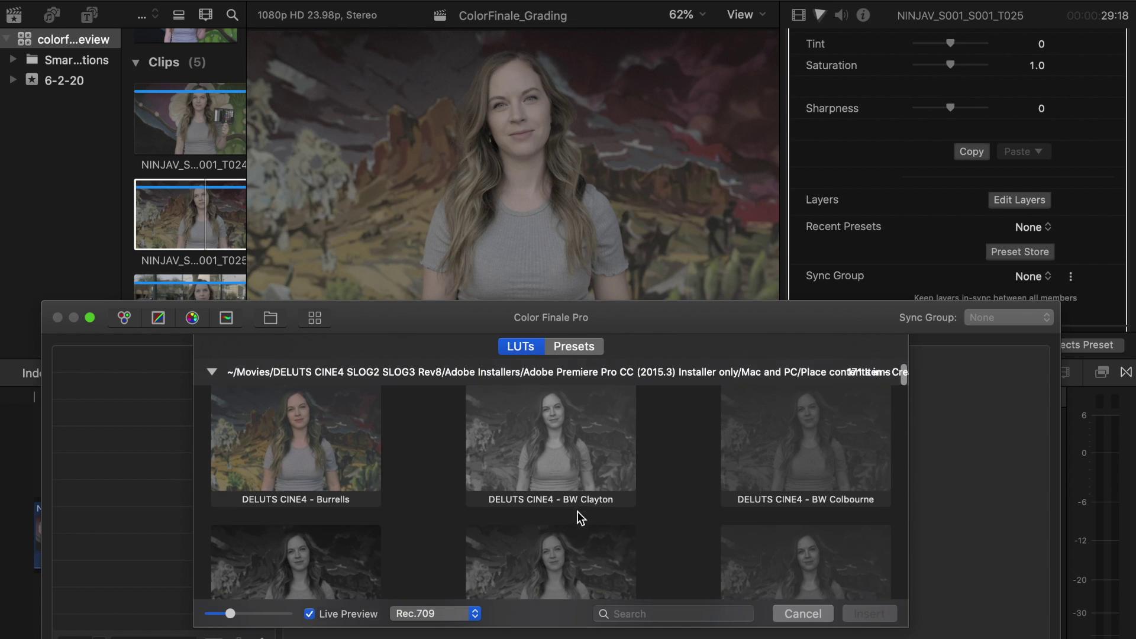
scroll(577, 511, "down", 4)
scroll(578, 517, "down", 5)
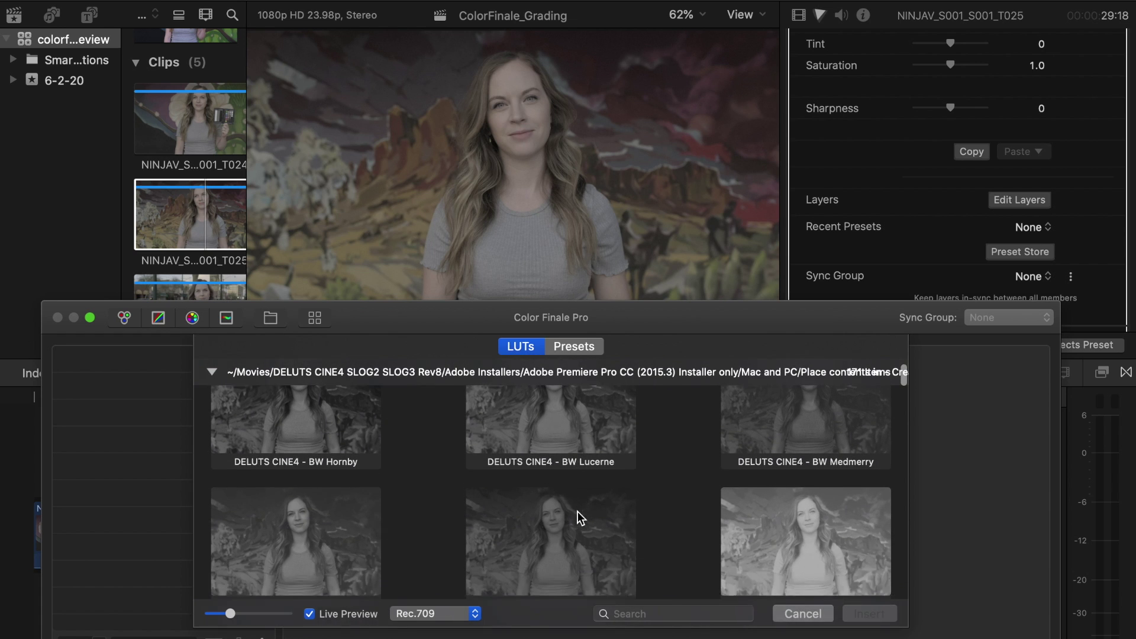
scroll(578, 511, "down", 5)
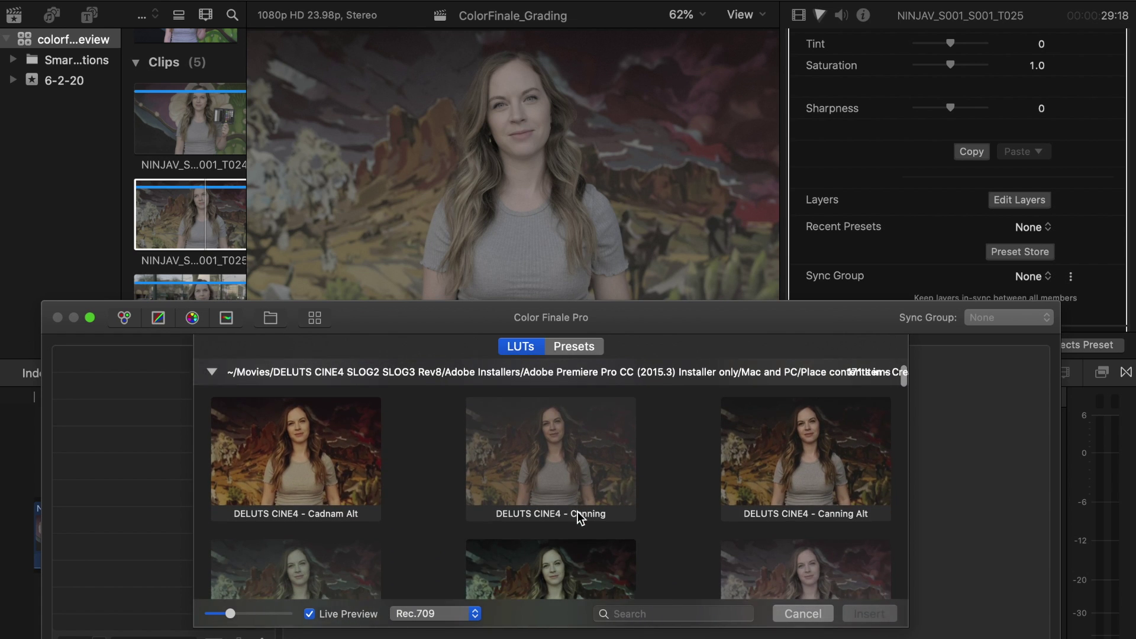
scroll(577, 511, "up", 1)
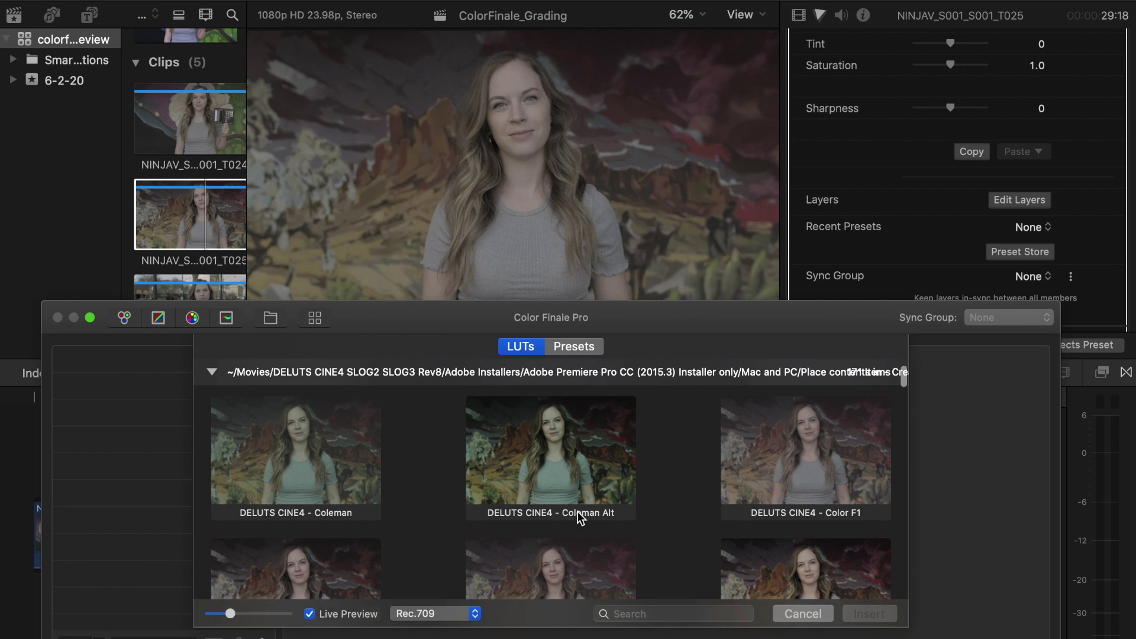
scroll(577, 512, "down", 2)
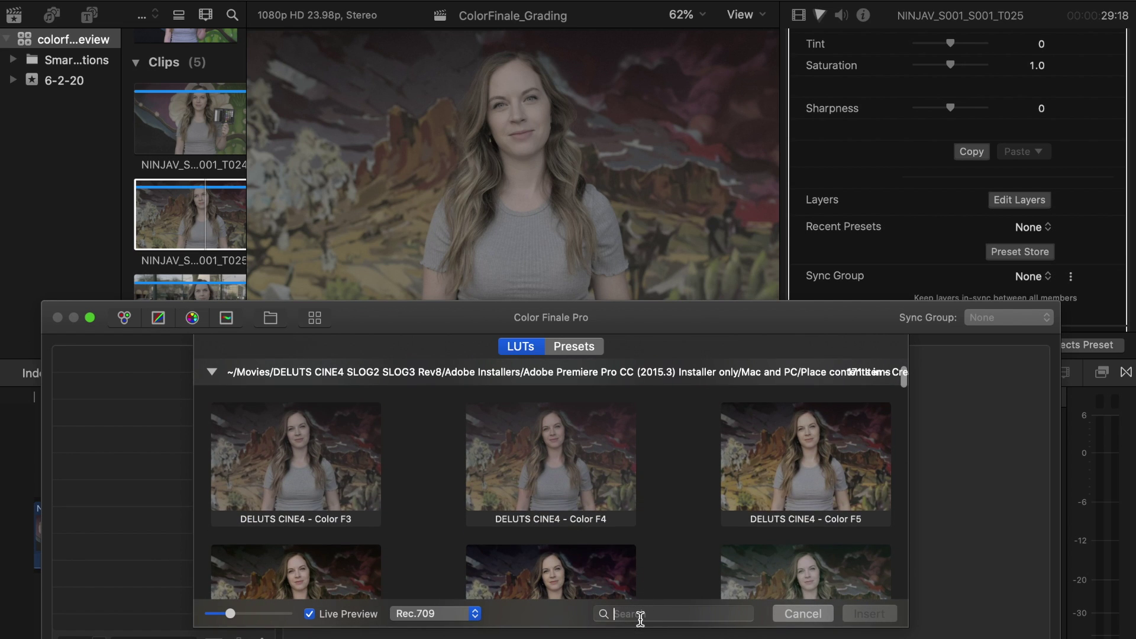
Search the LUTs for "fj" and insert DELUTS CINE4 - FJ Color F13 from the 64 PointCube LUTS folder with the Rec.709 color space.
type("fj")
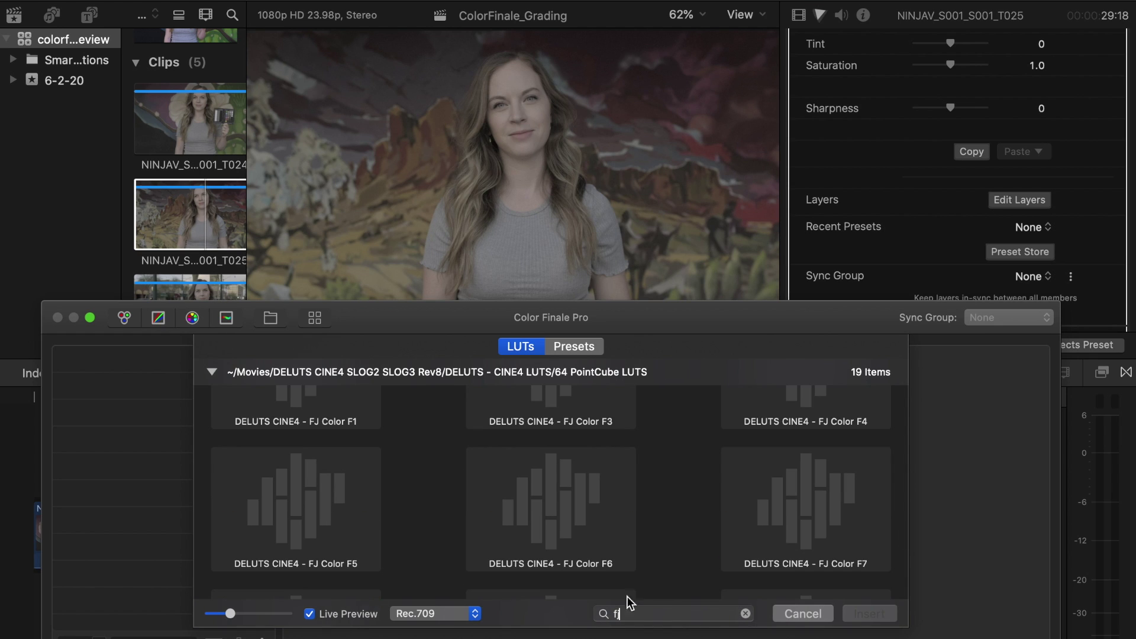
scroll(622, 560, "down", 5)
scroll(621, 556, "down", 4)
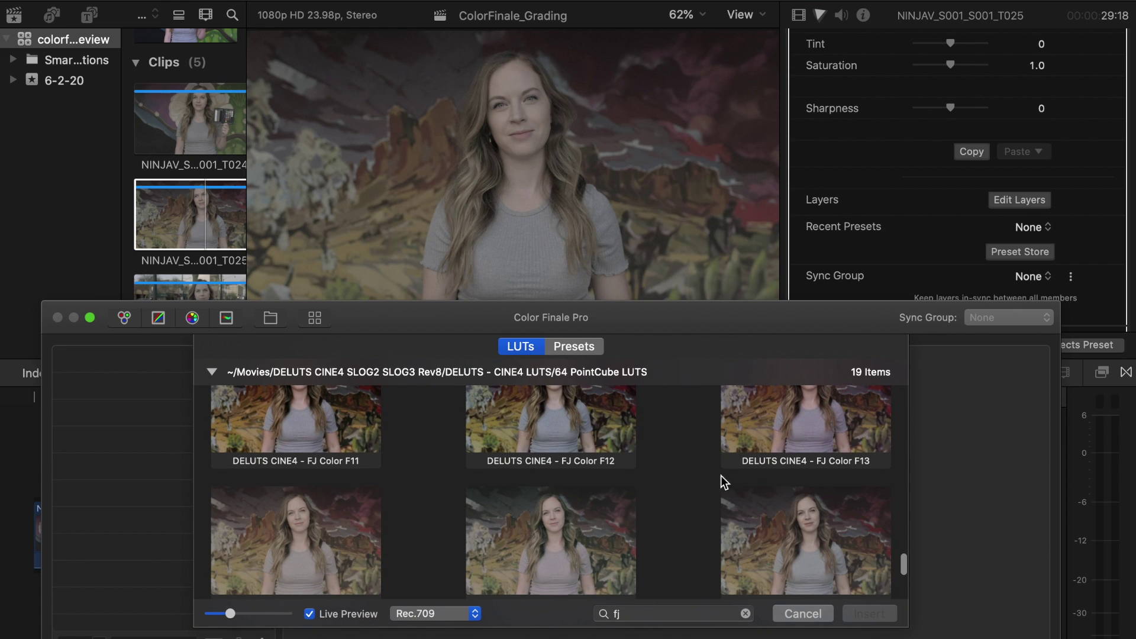
left_click(804, 429)
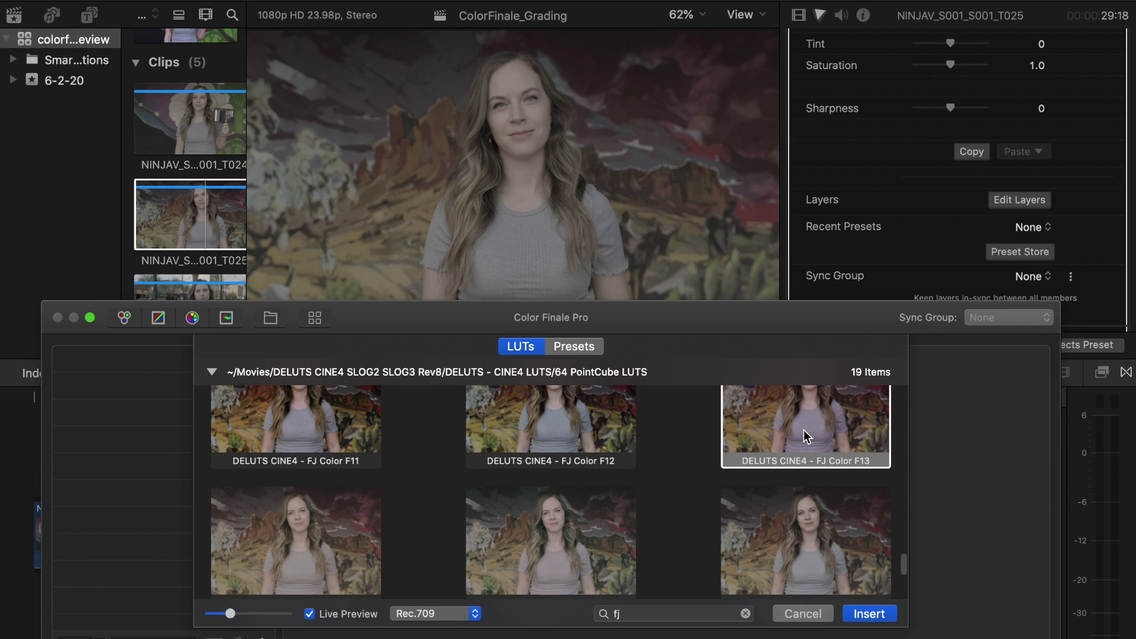
scroll(809, 530, "up", 2)
left_click(867, 612)
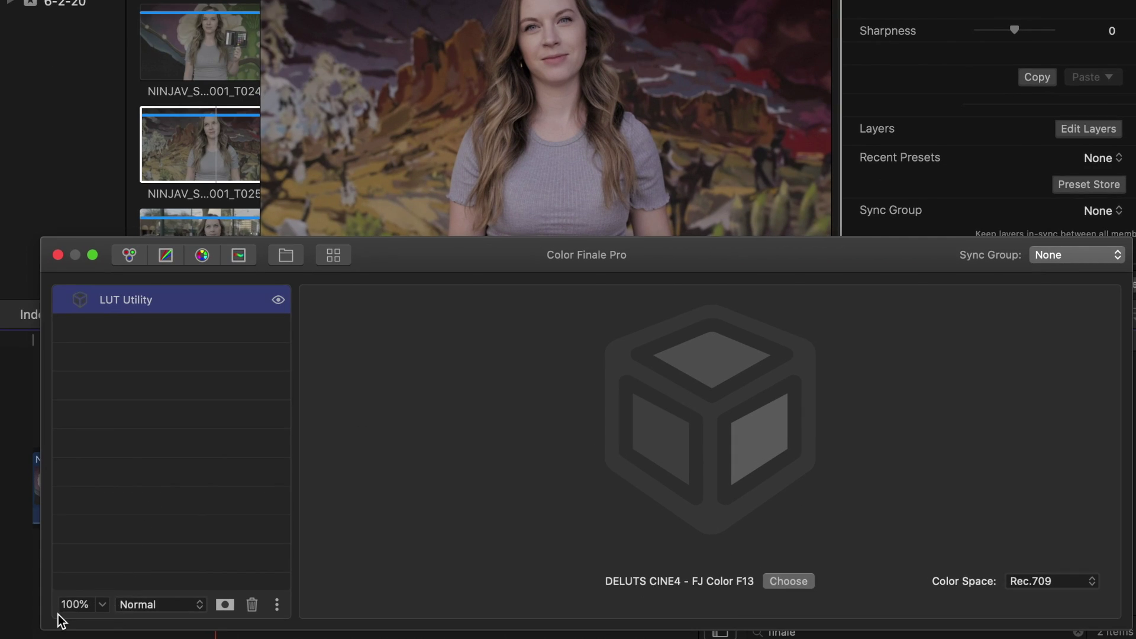
Try out the LUT Utility layer's opacity and blend mode options, and close the Color Finale Pro layer window.
left_click(100, 605)
left_click_drag(114, 627, 16, 628)
left_click(153, 601)
left_click(58, 255)
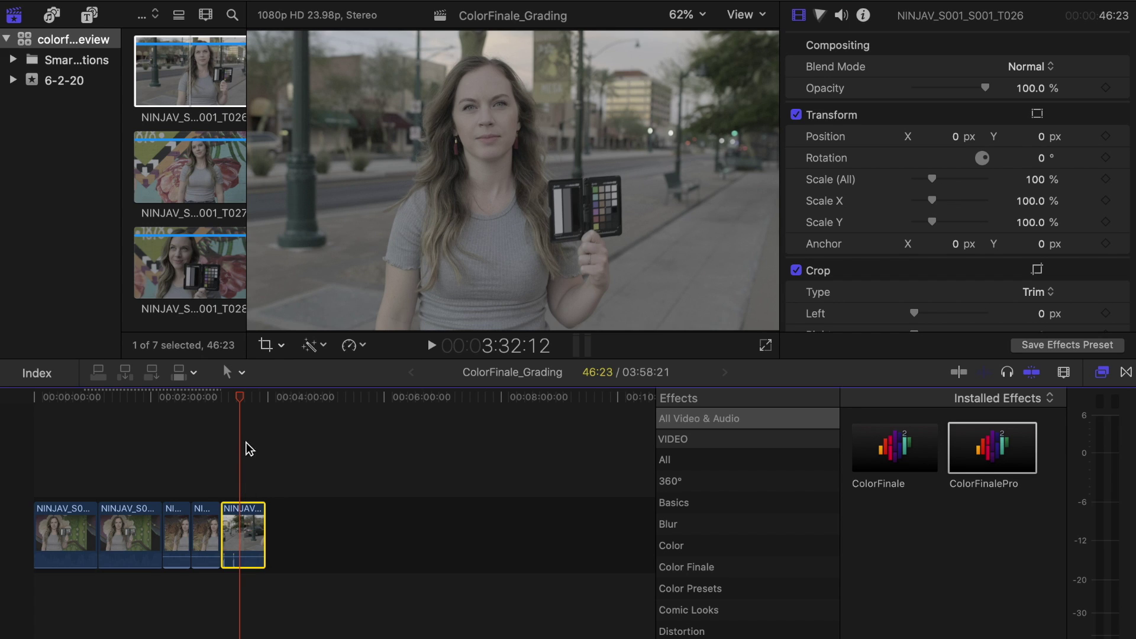
Add a Color Board correction with a shape mask to the NINJAV_S001_S001_T026 clip.
left_click_drag(241, 397, 245, 401)
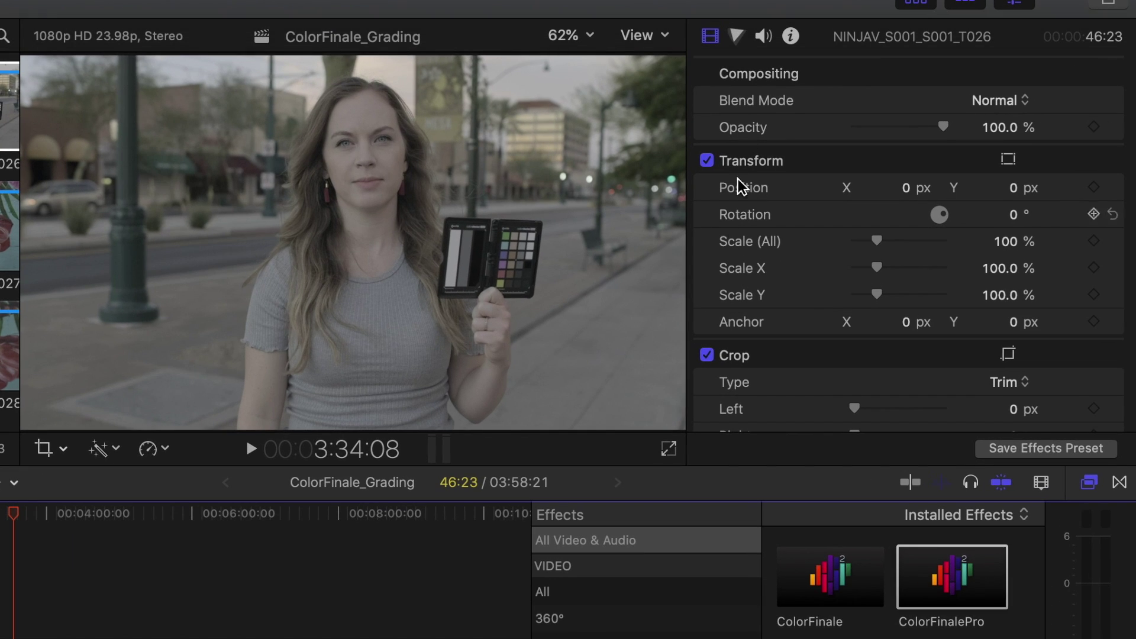
left_click(737, 36)
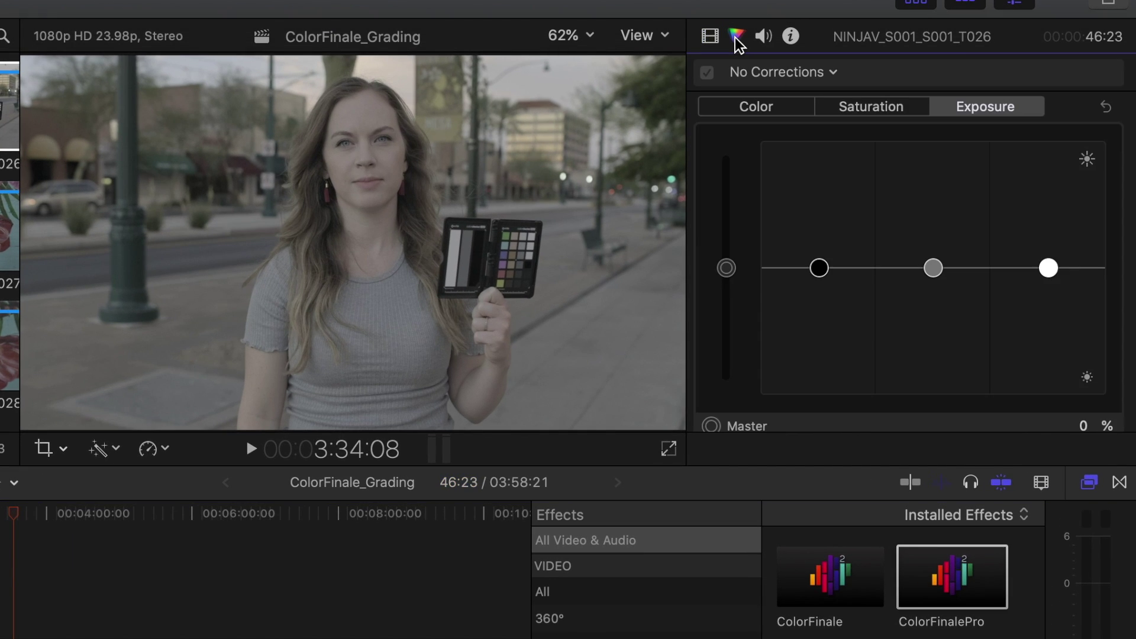
left_click(793, 74)
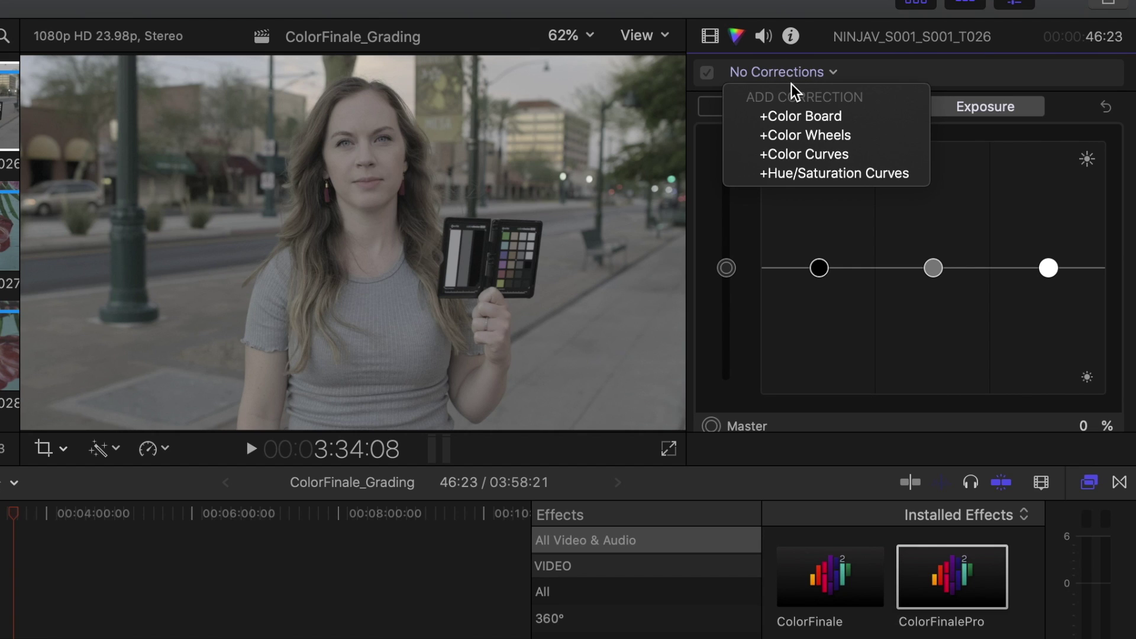
left_click(800, 115)
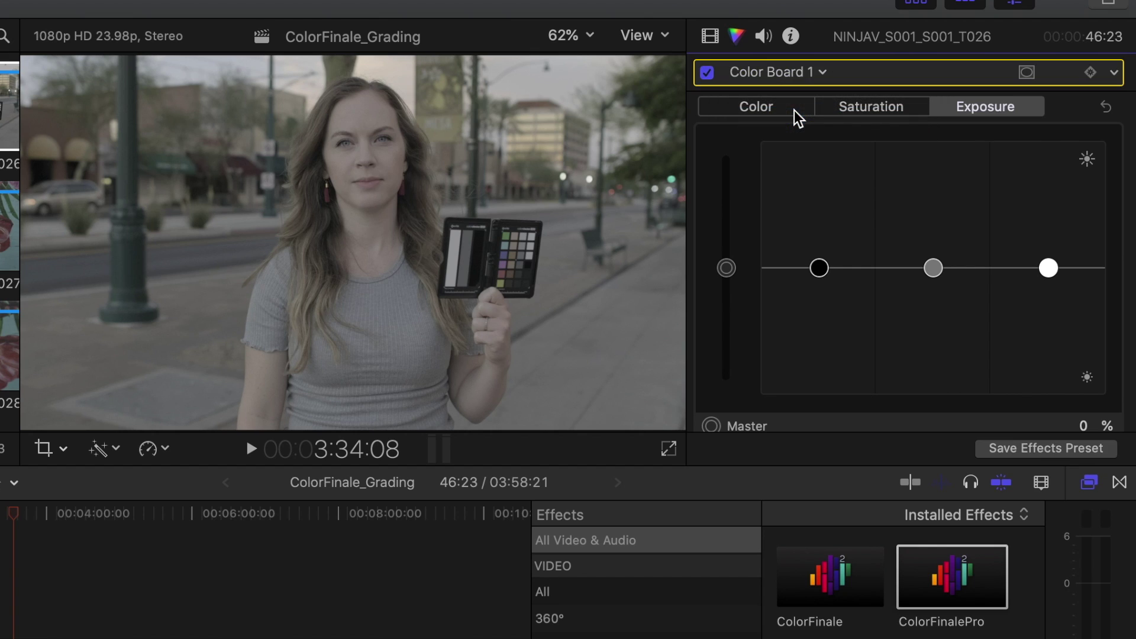
left_click(1027, 73)
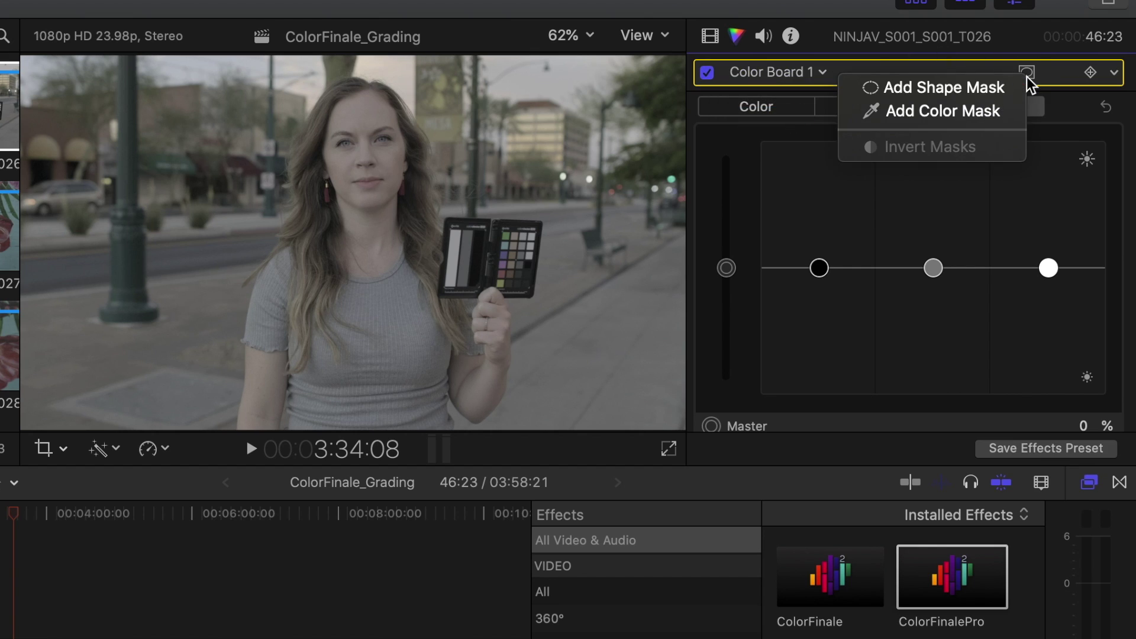
left_click(1005, 93)
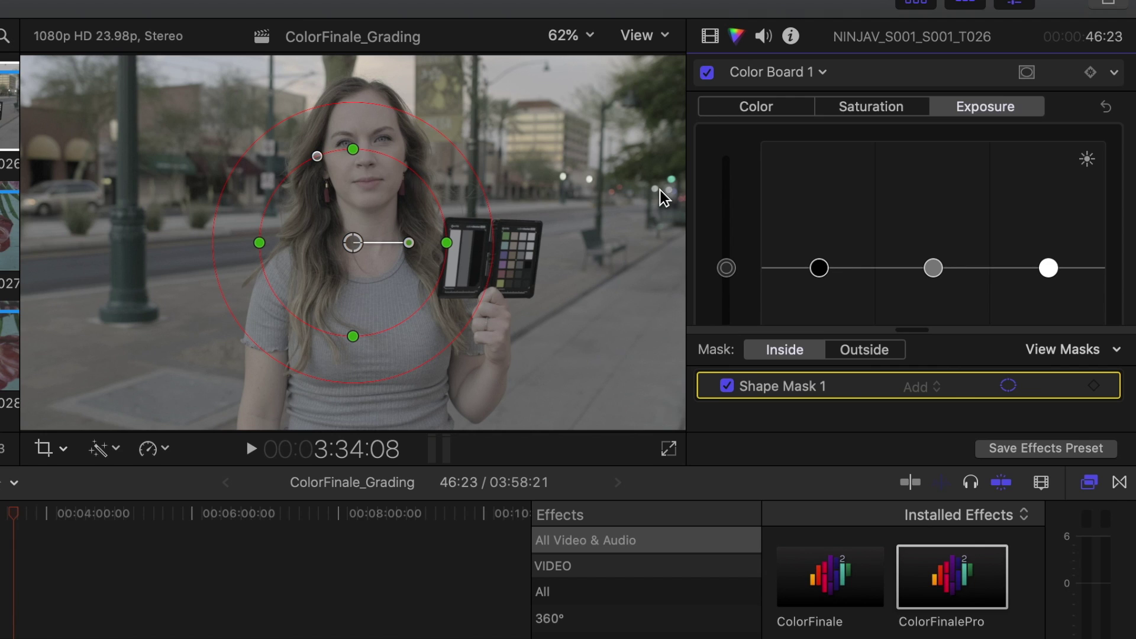
Reshape the shape mask into a narrower oval centered on the woman's face and adjust its soft outer edge.
left_click(354, 192)
mouse_move(352, 149)
left_mouse_down()
mouse_move(349, 216)
mouse_move(352, 165)
left_mouse_up()
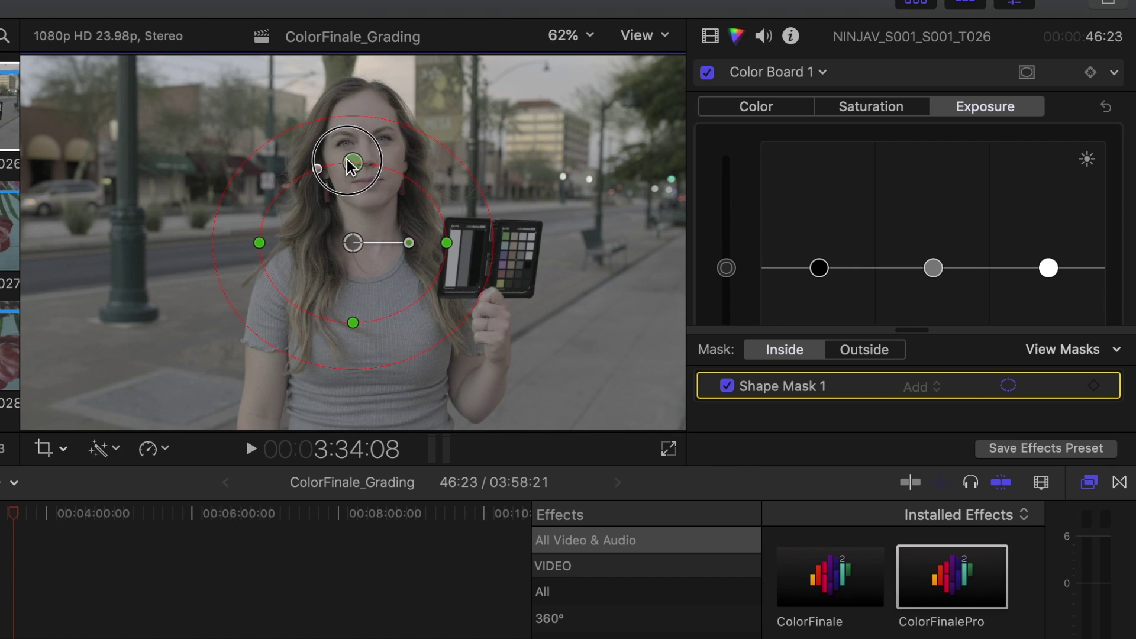
left_click_drag(448, 245, 439, 244)
left_click_drag(353, 243, 362, 149)
left_click_drag(448, 155, 419, 151)
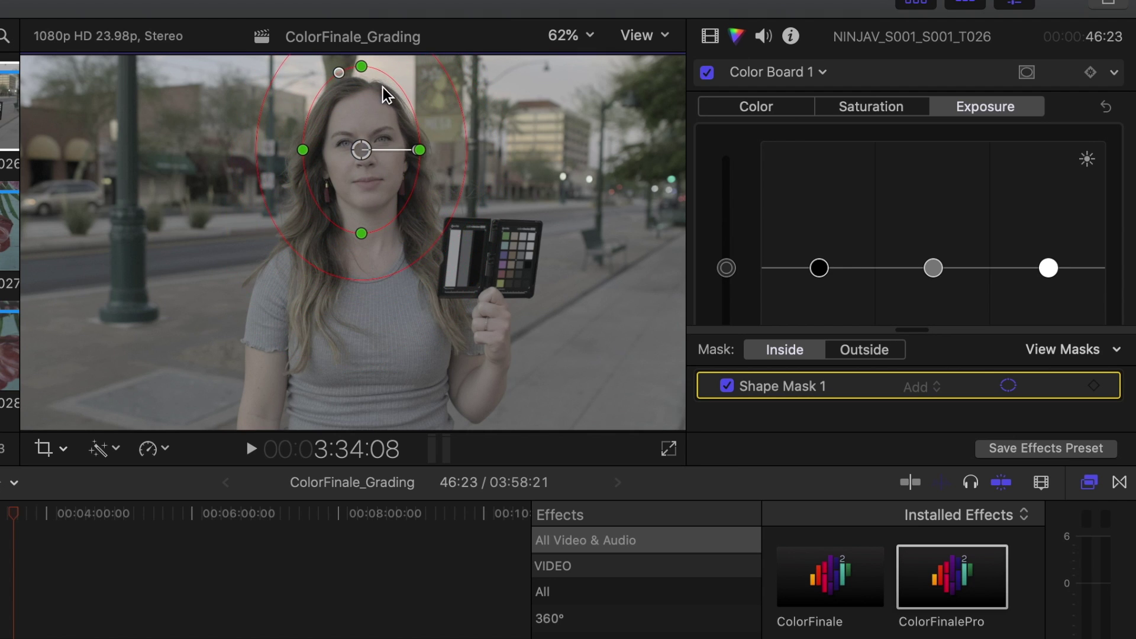
left_click_drag(361, 67, 361, 84)
mouse_move(465, 124)
left_mouse_down()
mouse_move(474, 132)
mouse_move(562, 106)
mouse_move(437, 130)
mouse_move(525, 119)
mouse_move(463, 111)
left_mouse_up()
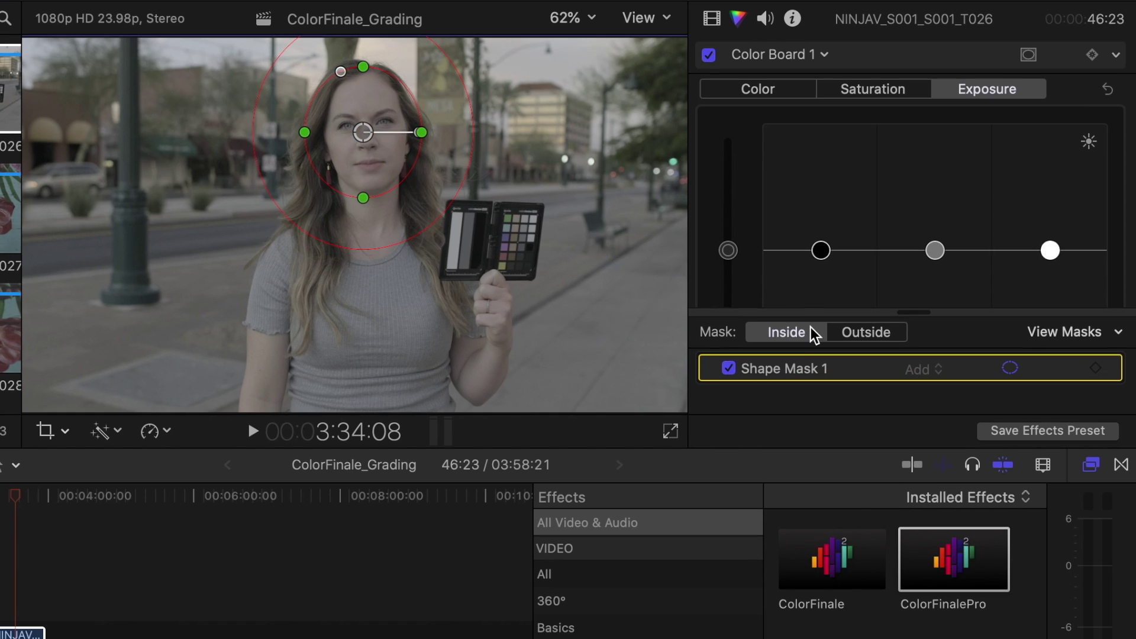
With the correction set to Inside the mask, slightly raise the midtone and highlight exposure and lower the shadow exposure in Color Board 1.
left_click(773, 333)
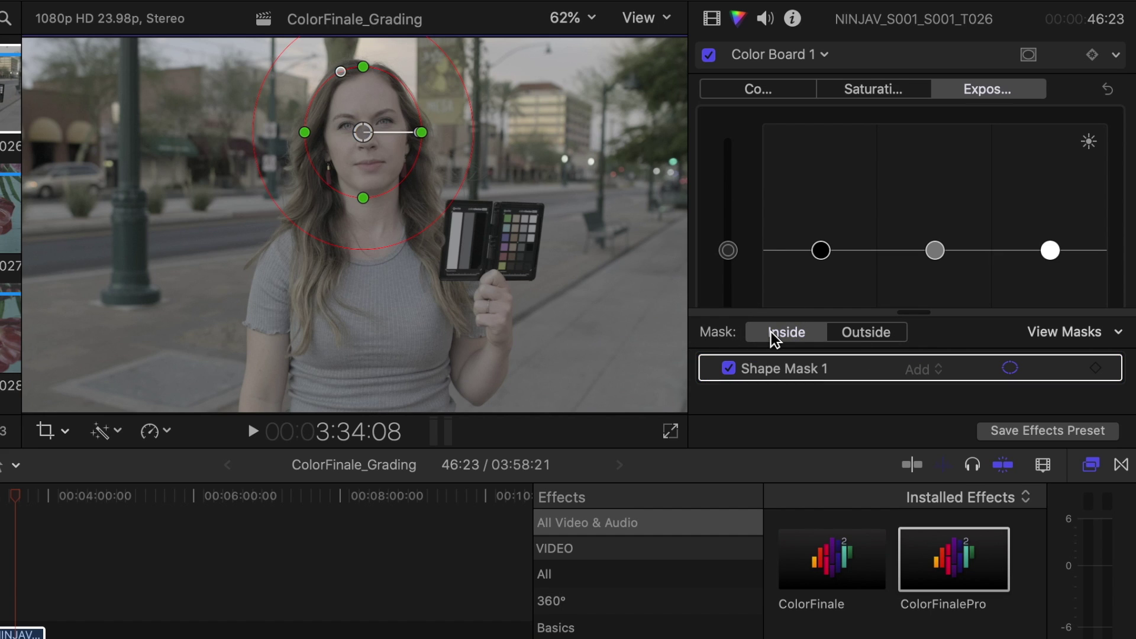
left_click(851, 333)
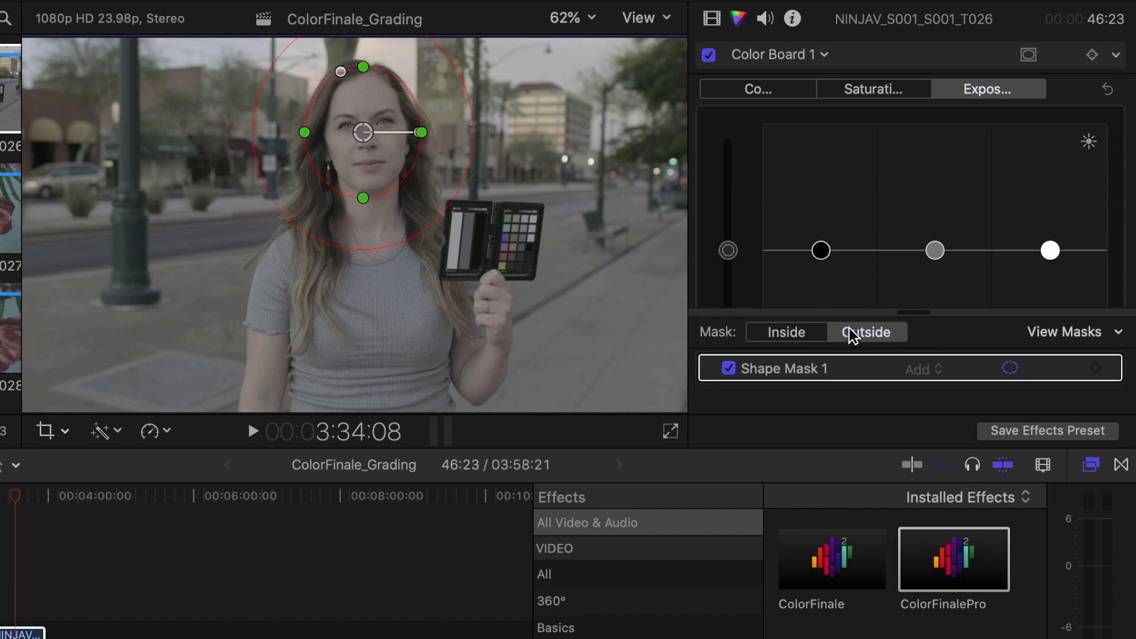
left_click(797, 340)
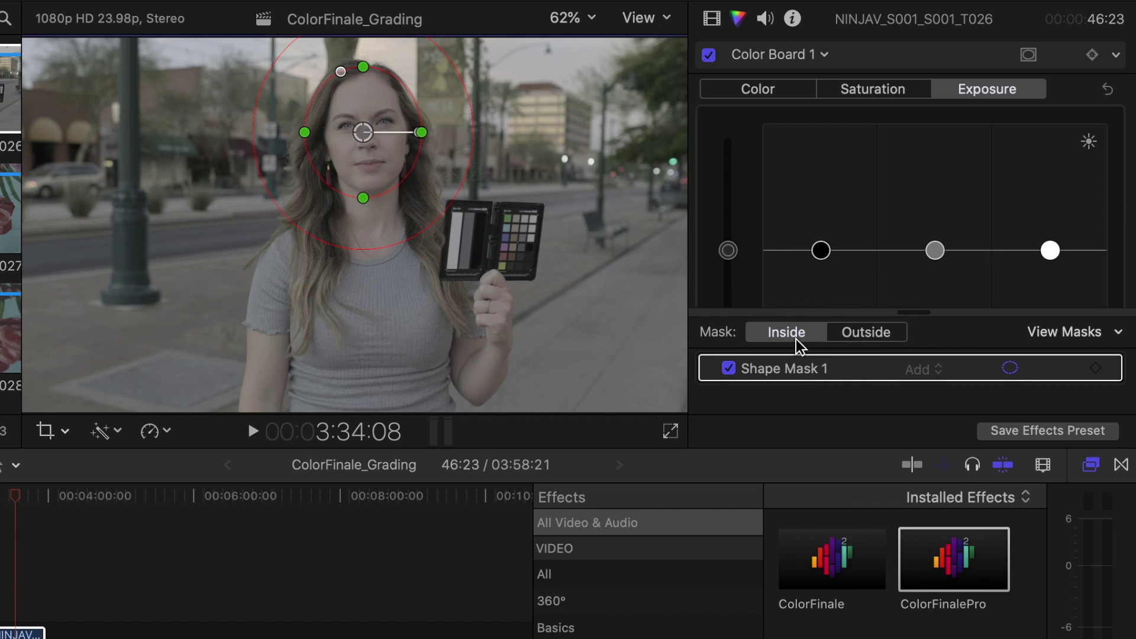
left_click(933, 251)
mouse_move(930, 252)
left_mouse_down()
mouse_move(935, 216)
mouse_move(934, 241)
left_mouse_up()
left_click_drag(826, 252, 822, 272)
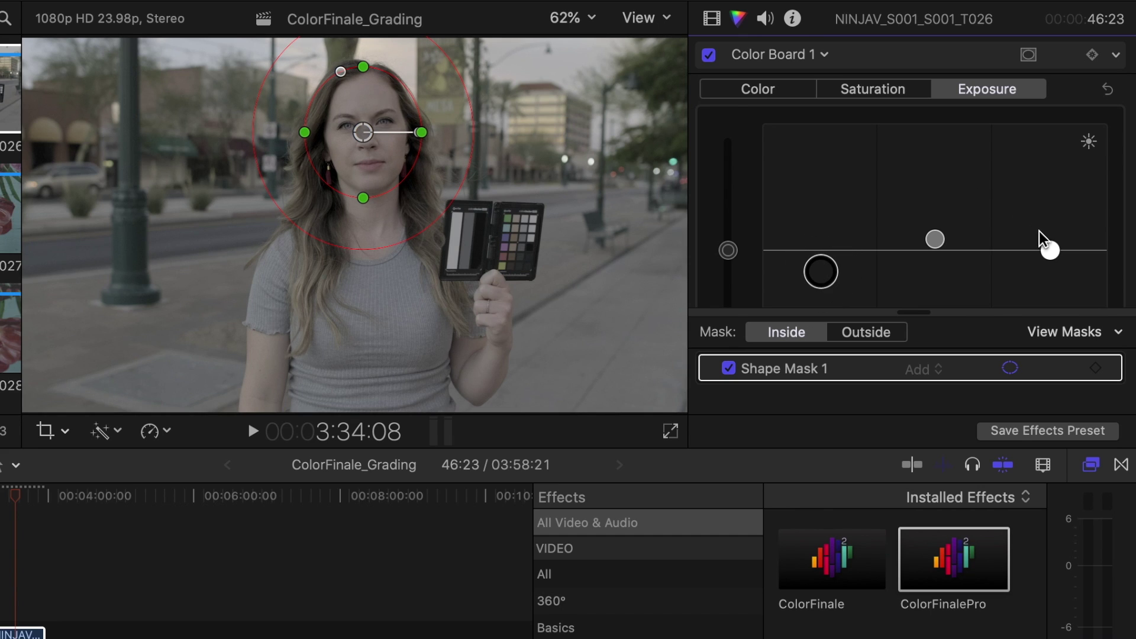
left_click_drag(1050, 250, 1050, 240)
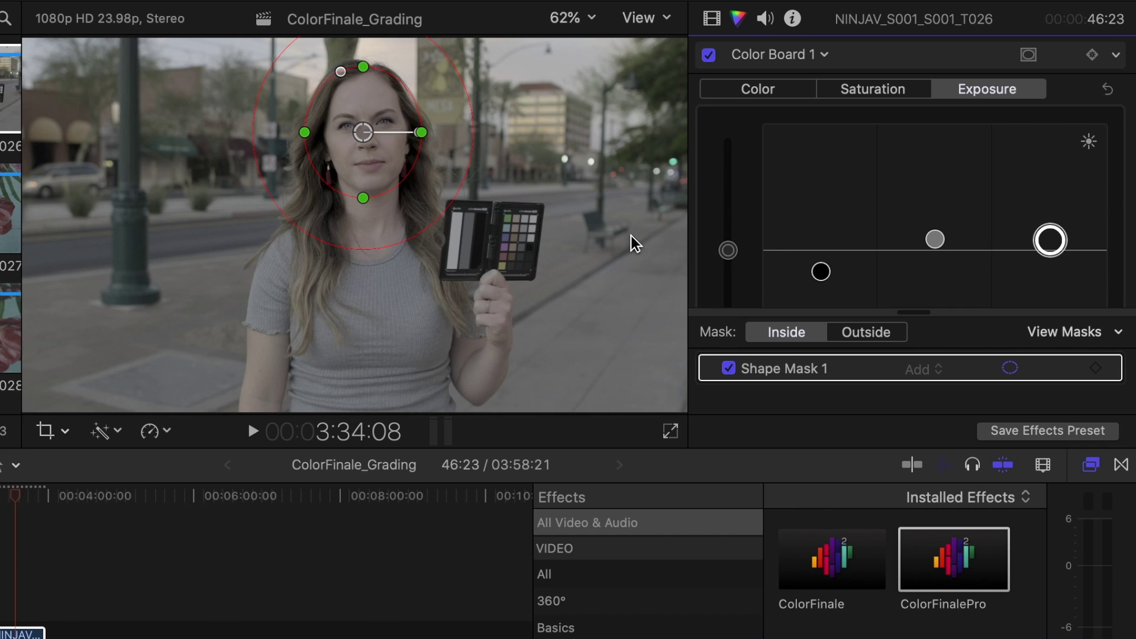
Toggle the Color Board 1 correction off and on to compare the face with and without it, leaving it enabled.
scroll(852, 274, "down", 3)
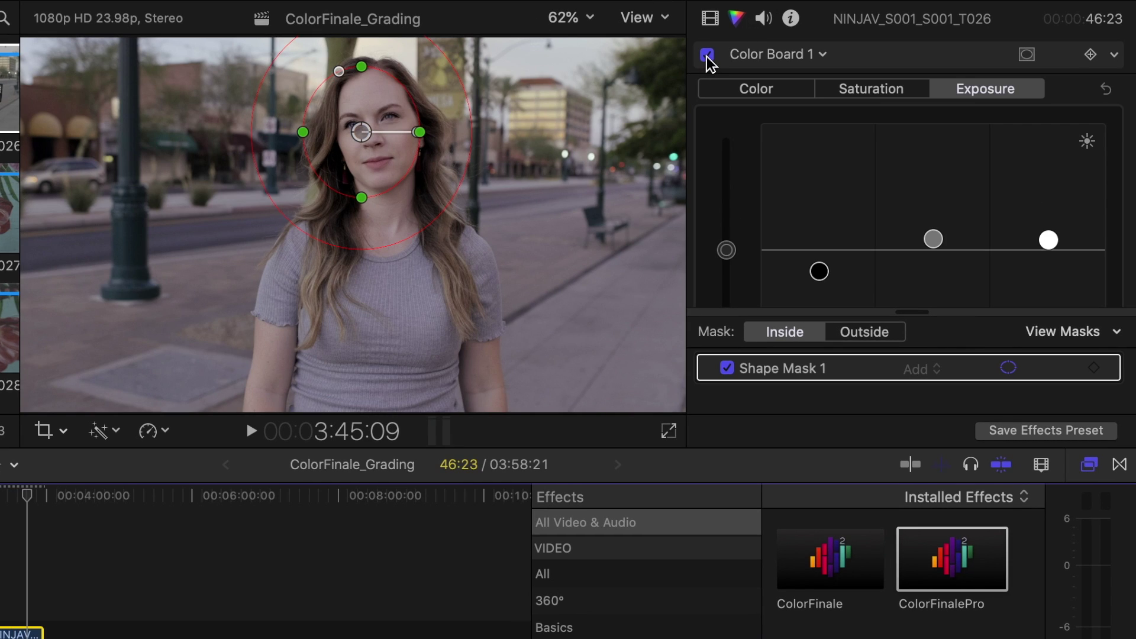
left_click(708, 54)
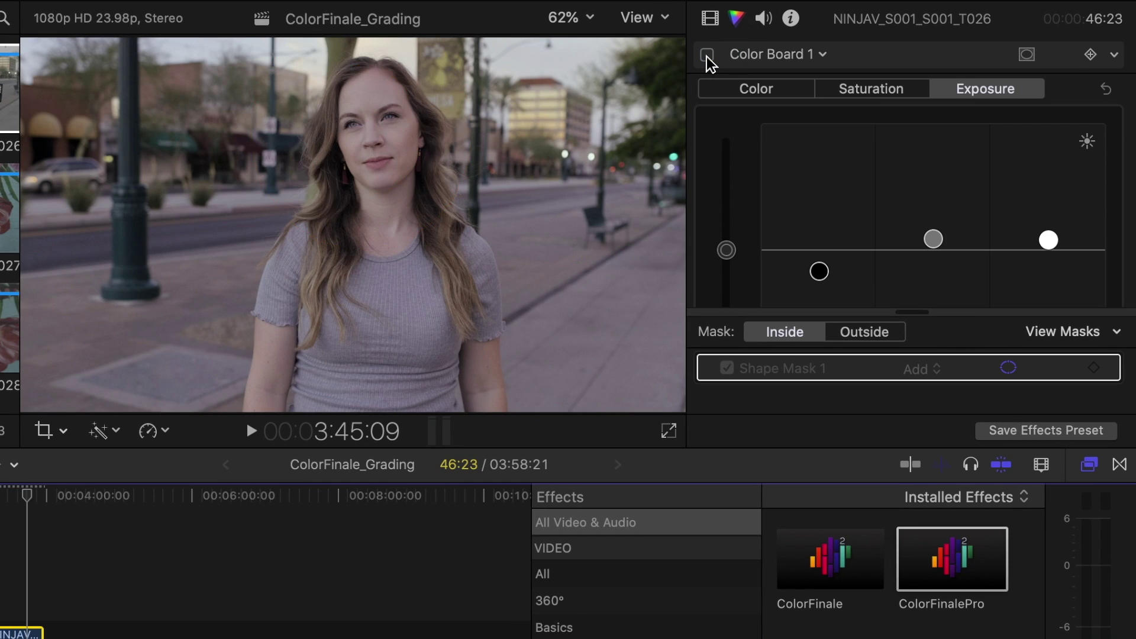
left_click(707, 56)
left_click(707, 57)
left_click(707, 56)
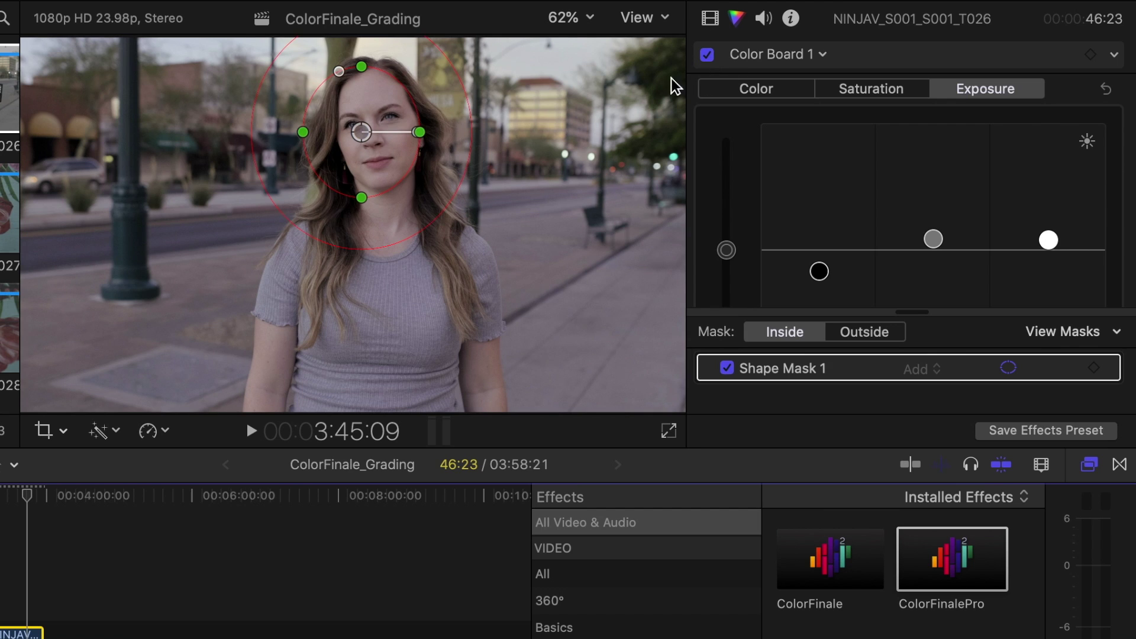
left_click(707, 55)
left_click(707, 54)
left_click(707, 54)
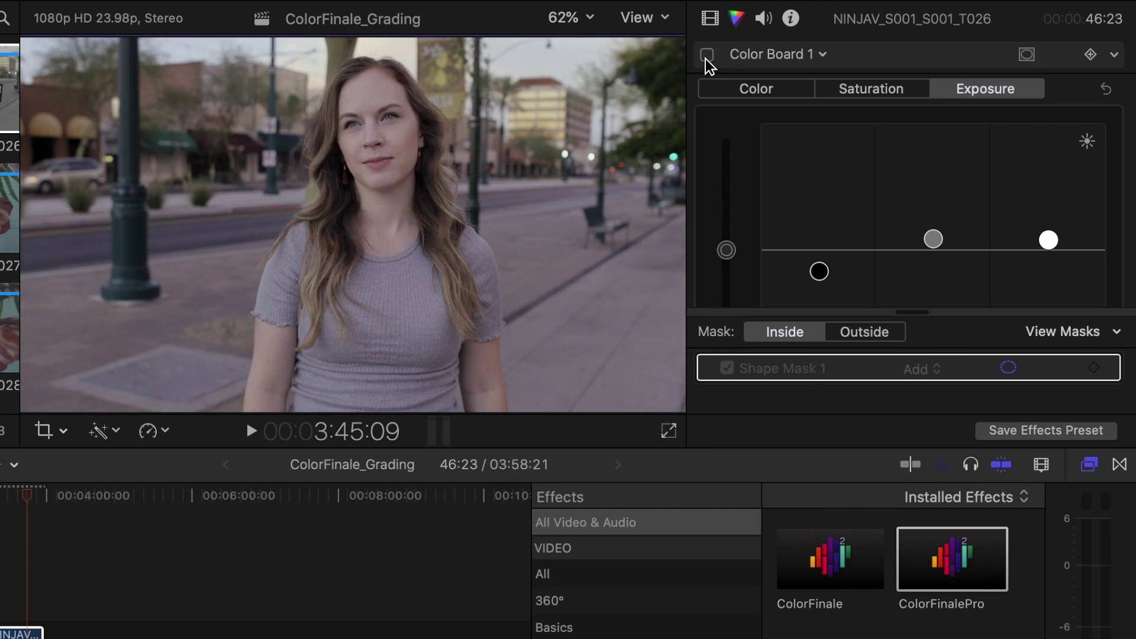
left_click(707, 55)
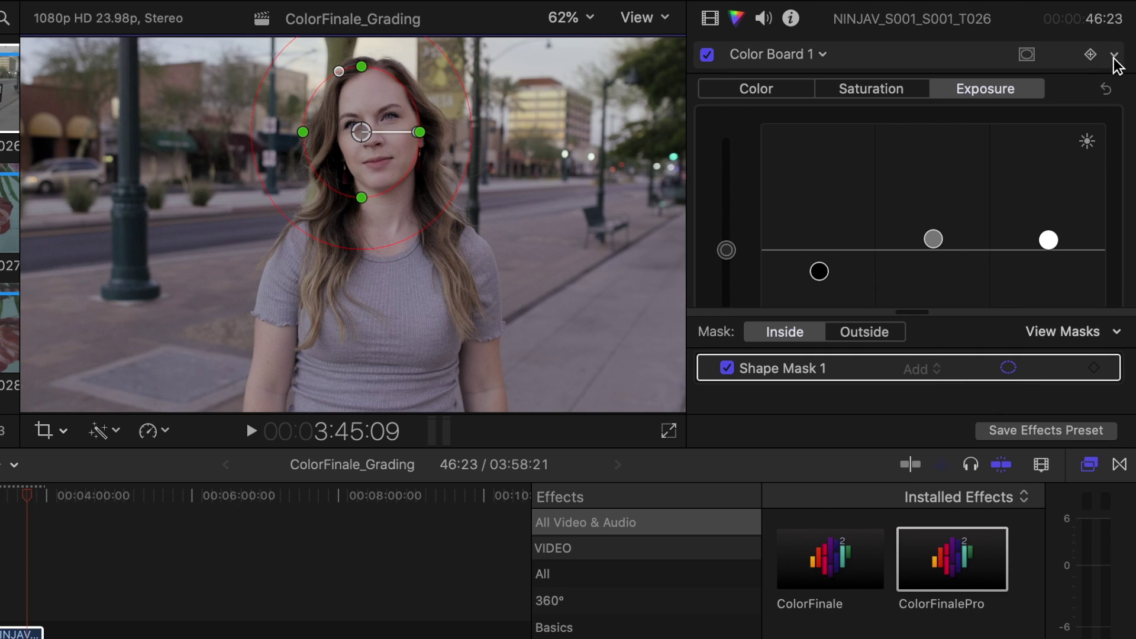
Add a second shape mask to Color Board 1 and reshape it into a tall oval around the lamp post.
left_click(1026, 55)
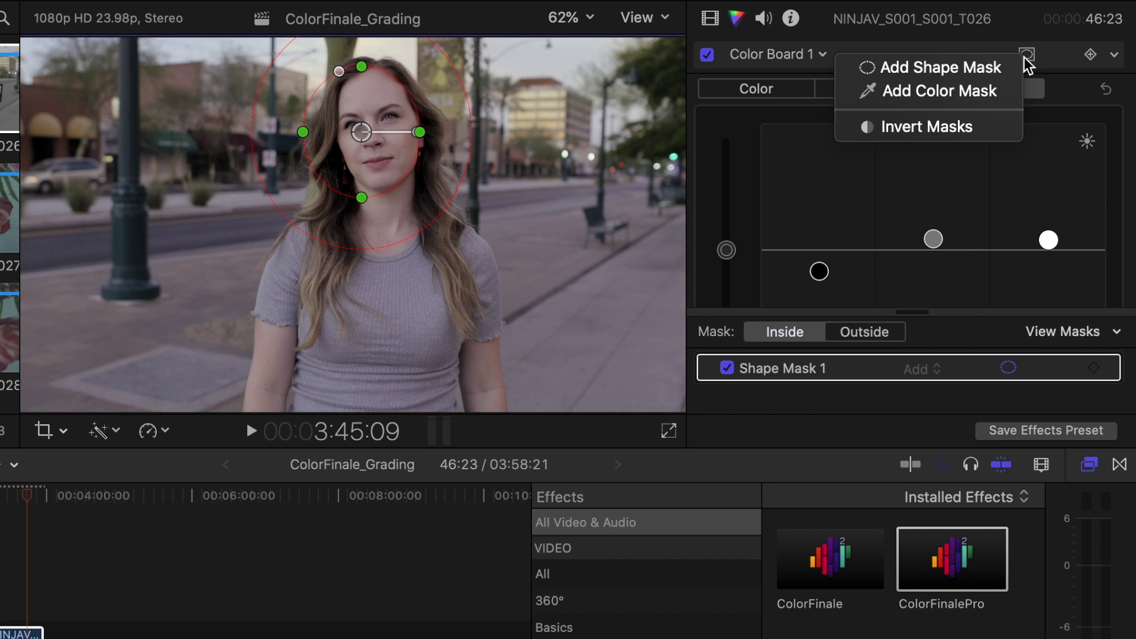
left_click(1000, 74)
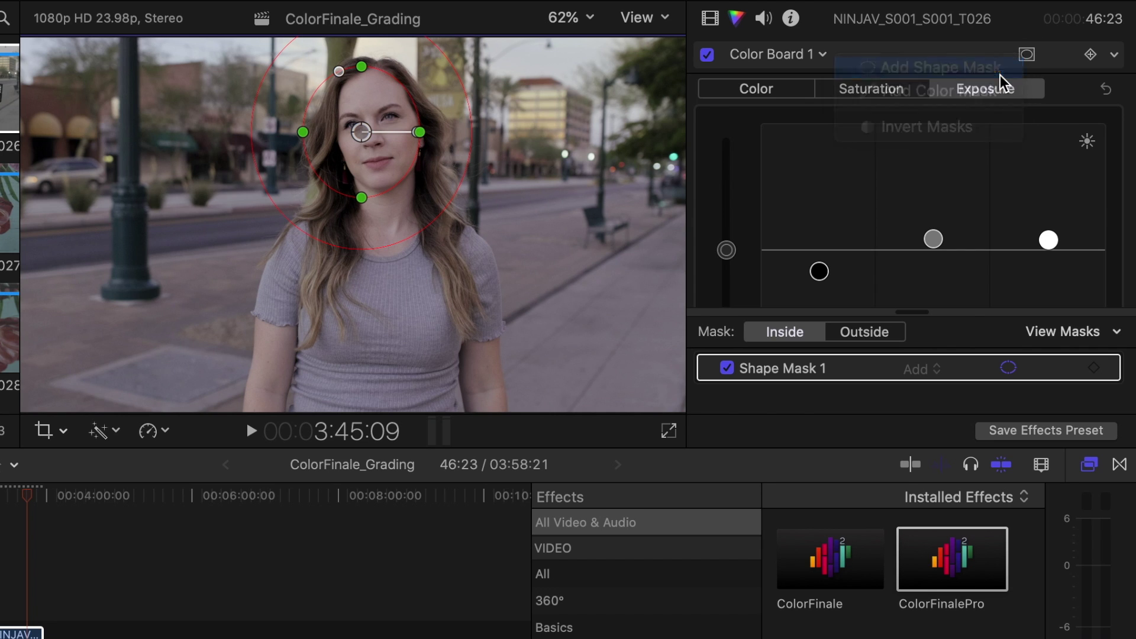
left_click_drag(372, 257, 68, 261)
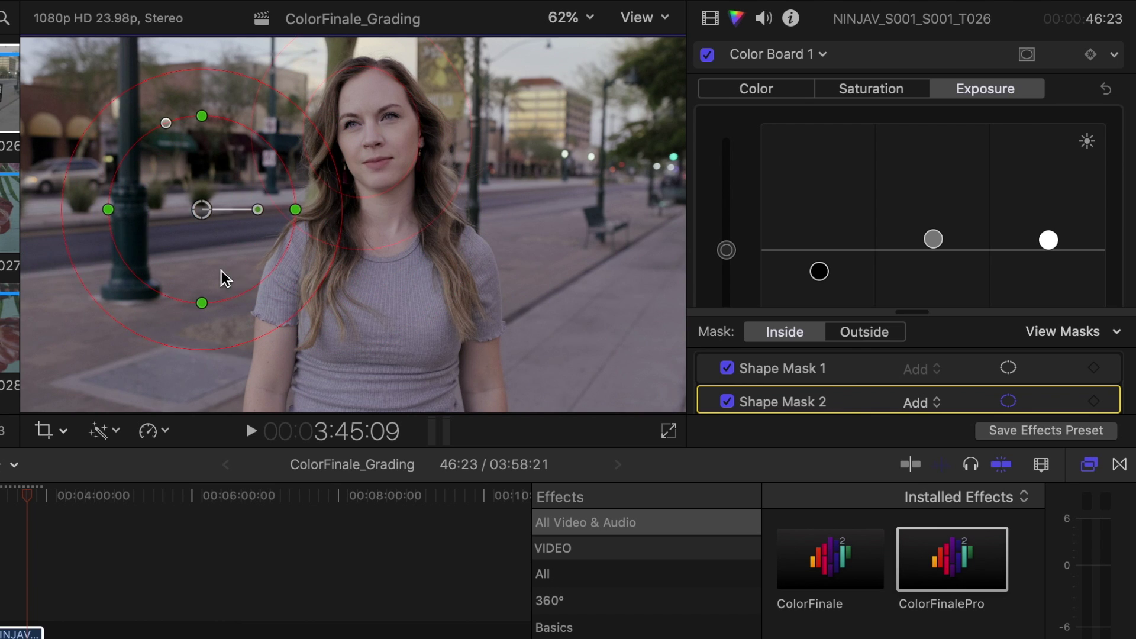
left_click_drag(205, 306, 179, 263)
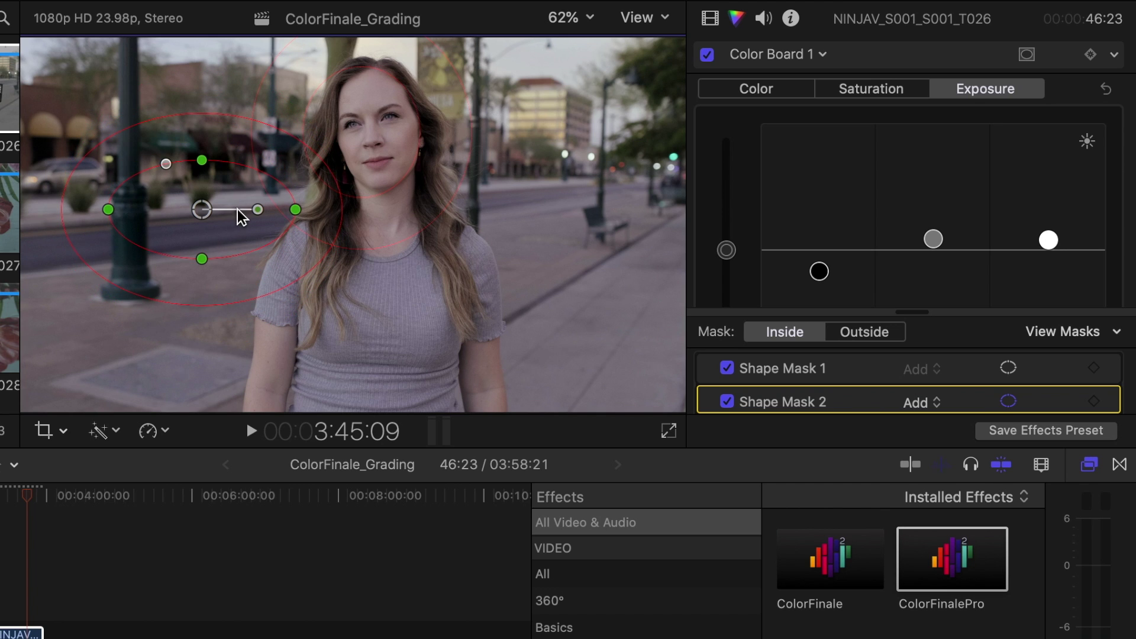
left_click_drag(258, 210, 130, 74)
left_click(131, 127)
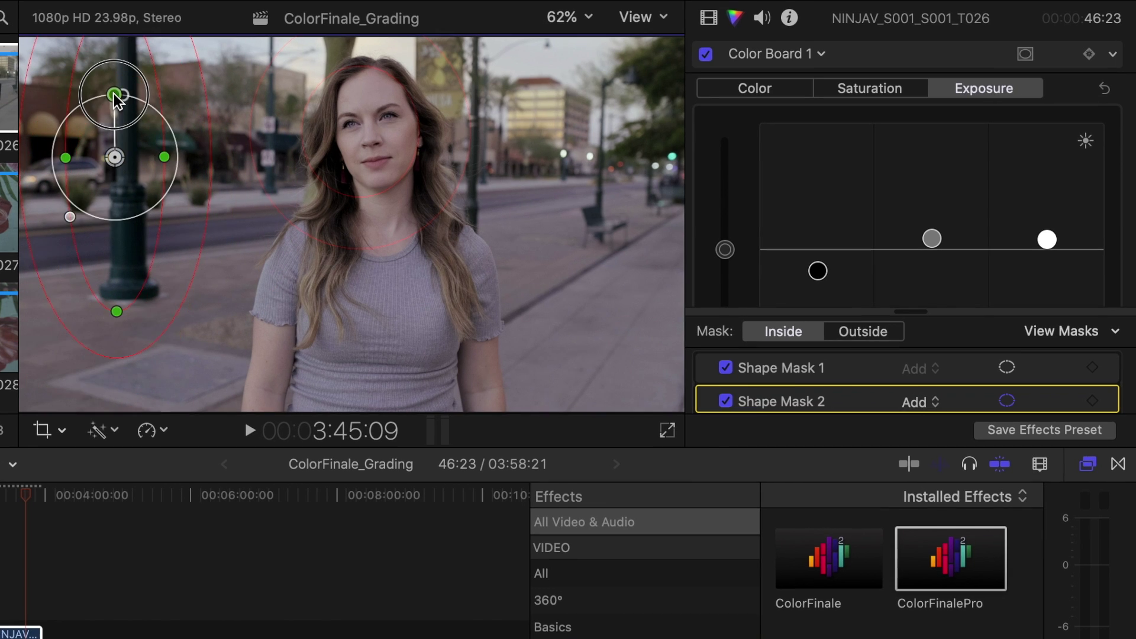
left_click(116, 93)
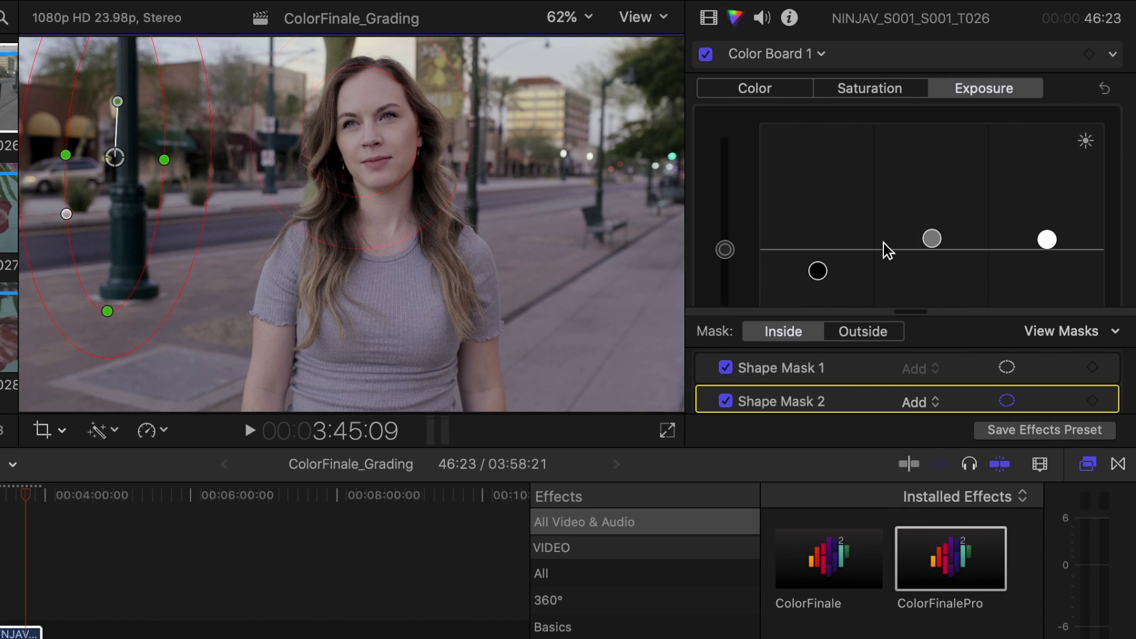
Test a strong midtone exposure boost through both masks, return it to about neutral, and add a keyframe to Shape Mask 1.
left_click_drag(930, 240, 928, 155)
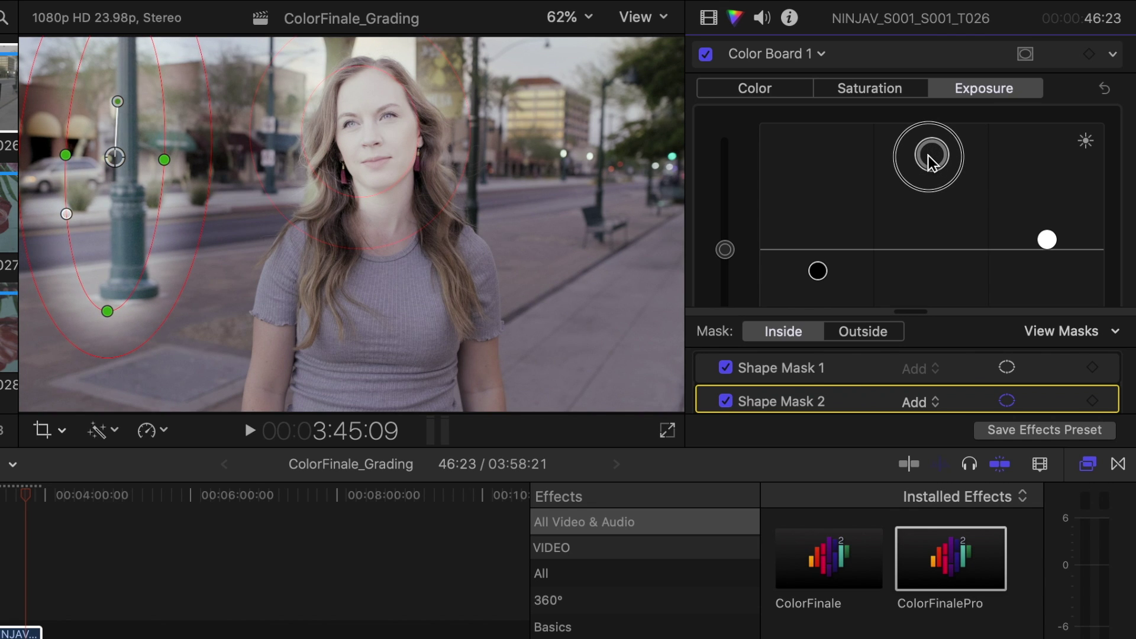
left_click_drag(929, 155, 918, 259)
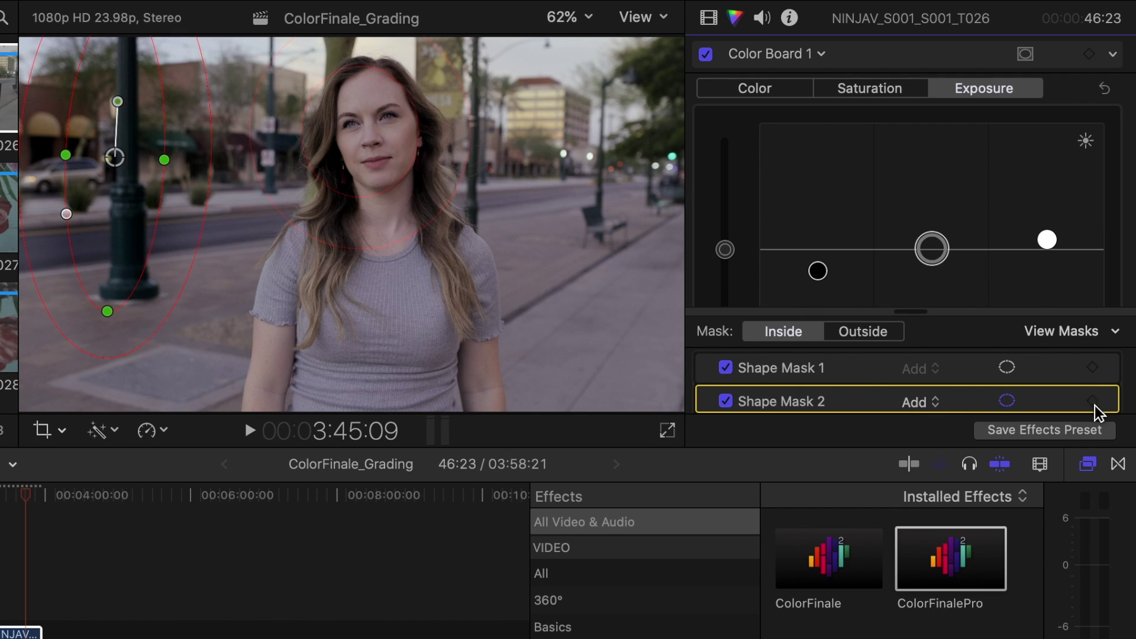
left_click(1092, 368)
left_click_drag(25, 500, 29, 499)
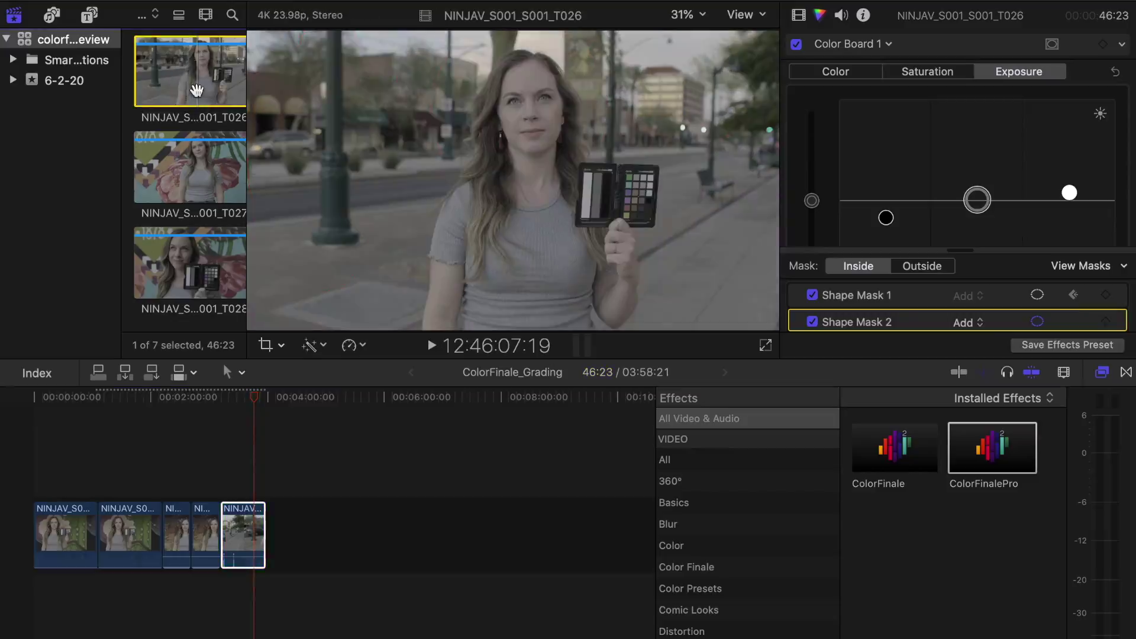
Append another copy of the T026 street clip to the end of the timeline and apply the ColorFinalePro effect to it.
left_click_drag(196, 90, 281, 512)
left_click(289, 492)
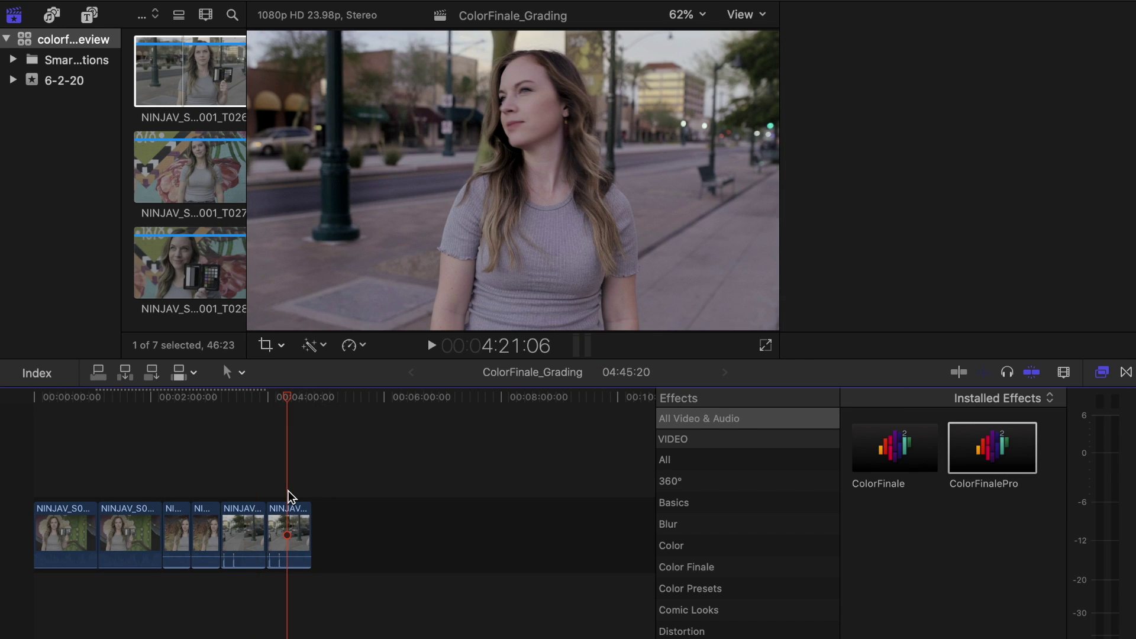
left_click_drag(951, 427, 281, 529)
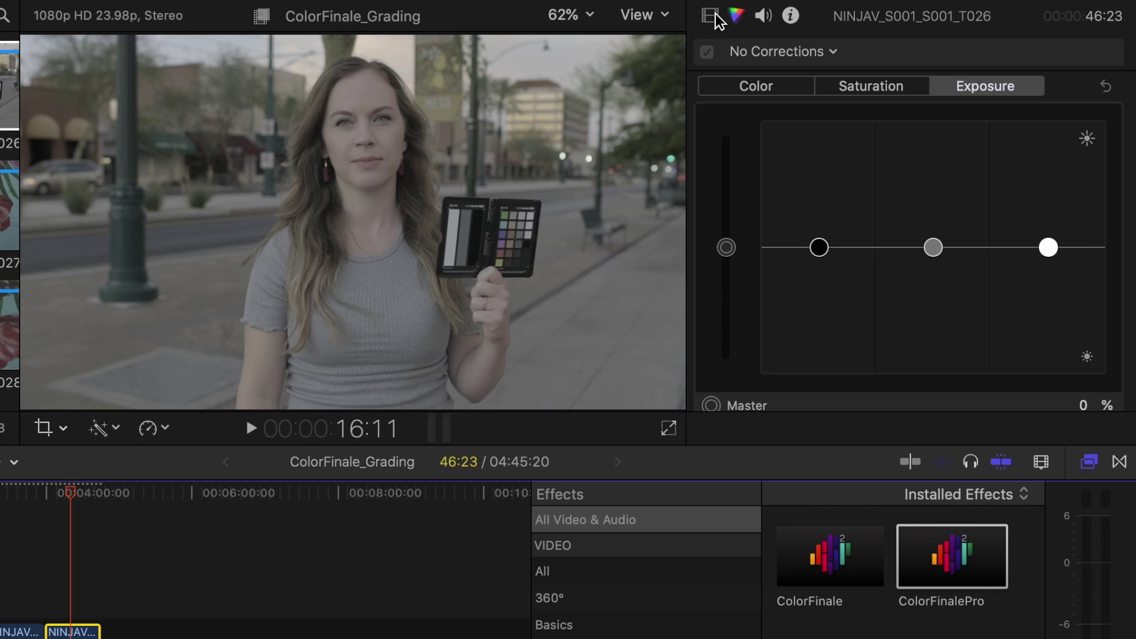
left_click(713, 18)
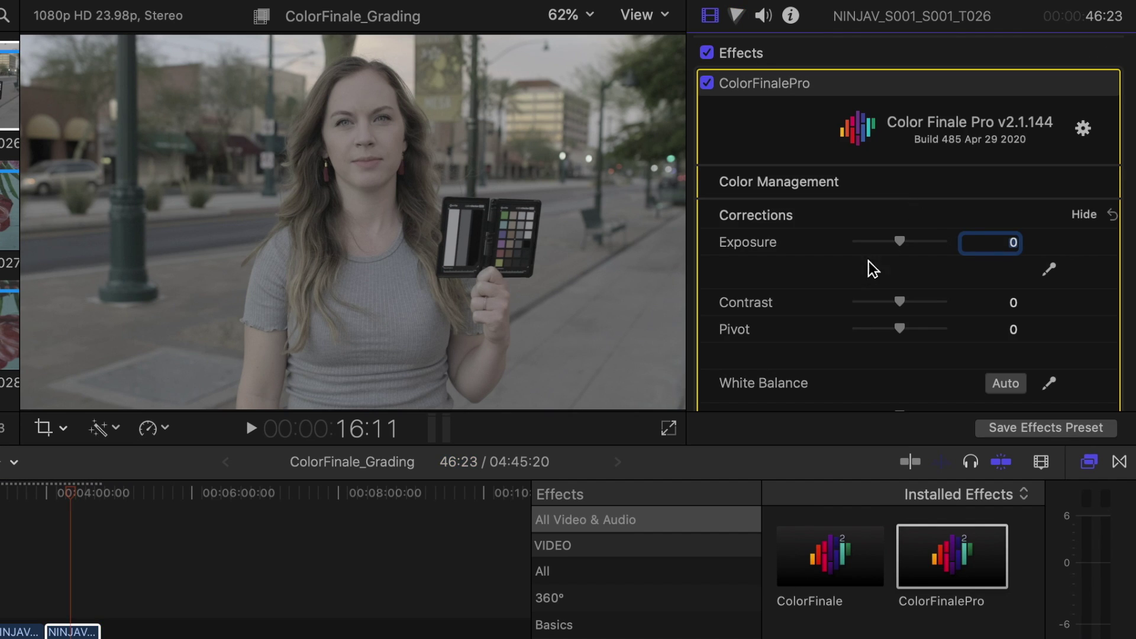
Open the effect's layer editor, add a Curves layer, and insert the DELUTS CINE4 - FJ Color F13 LUT with Rec.709.
scroll(870, 264, "down", 10)
left_click(972, 251)
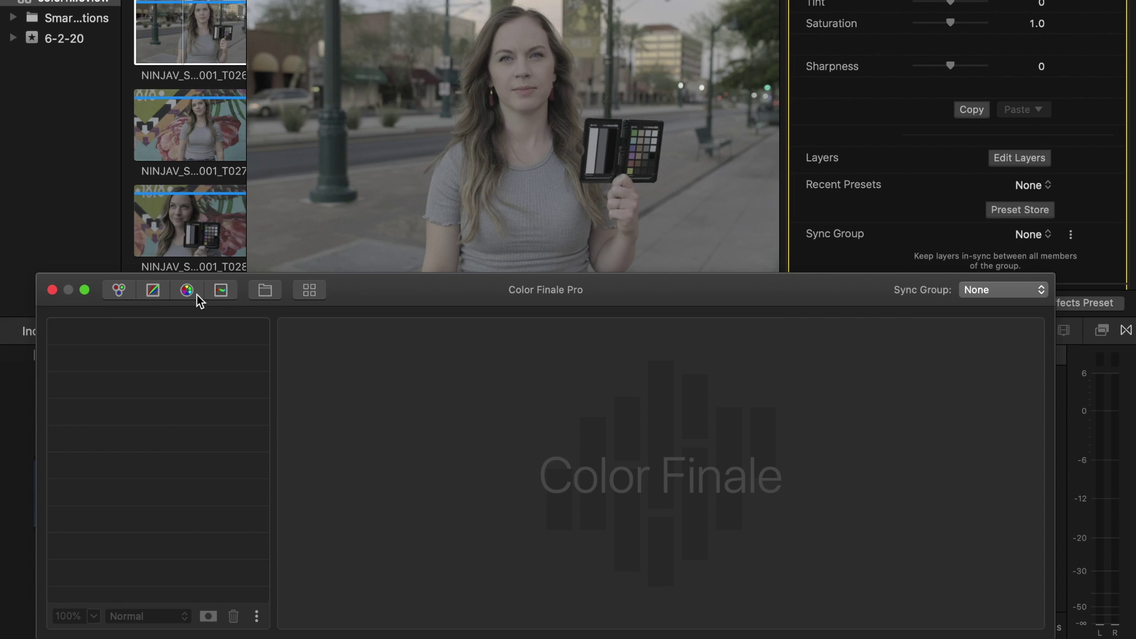
left_click(148, 294)
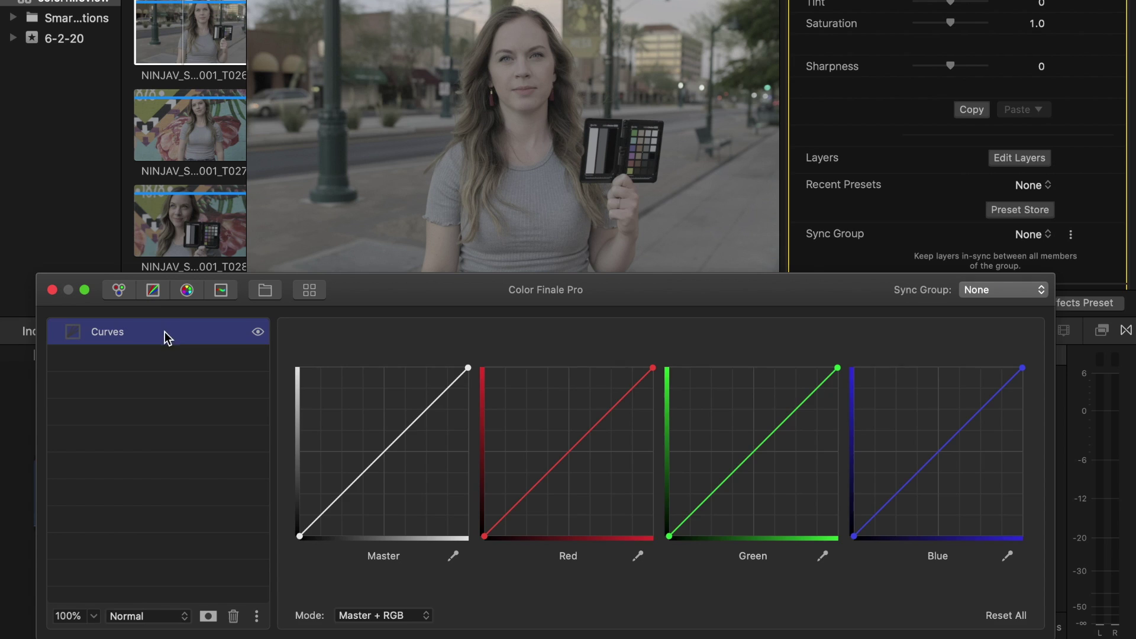
left_click(309, 291)
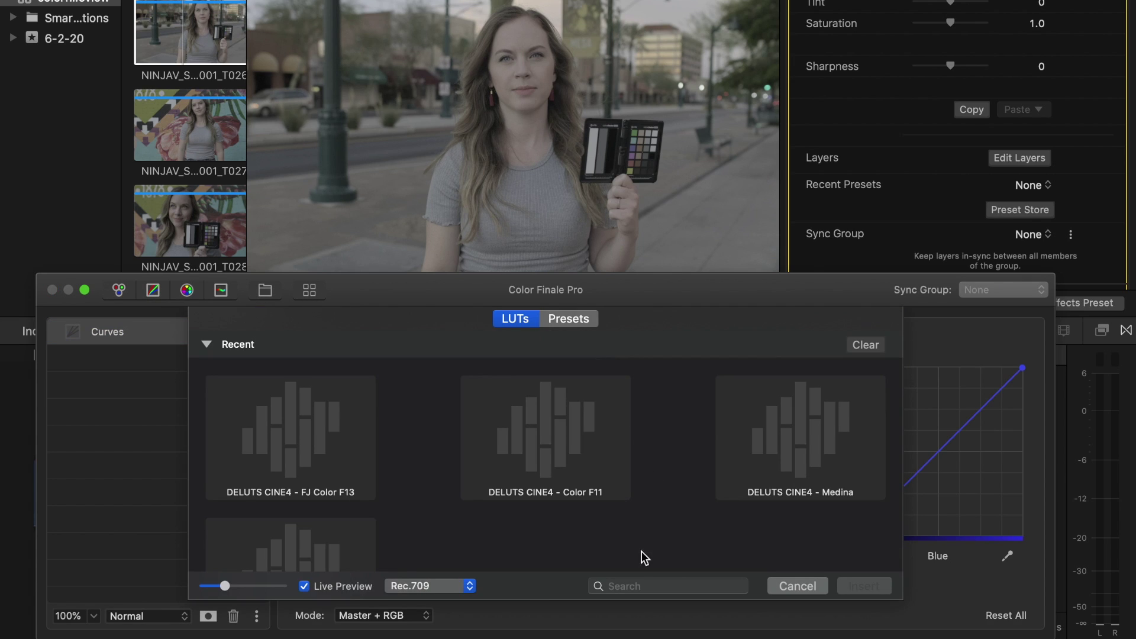
left_click(321, 445)
left_click(880, 588)
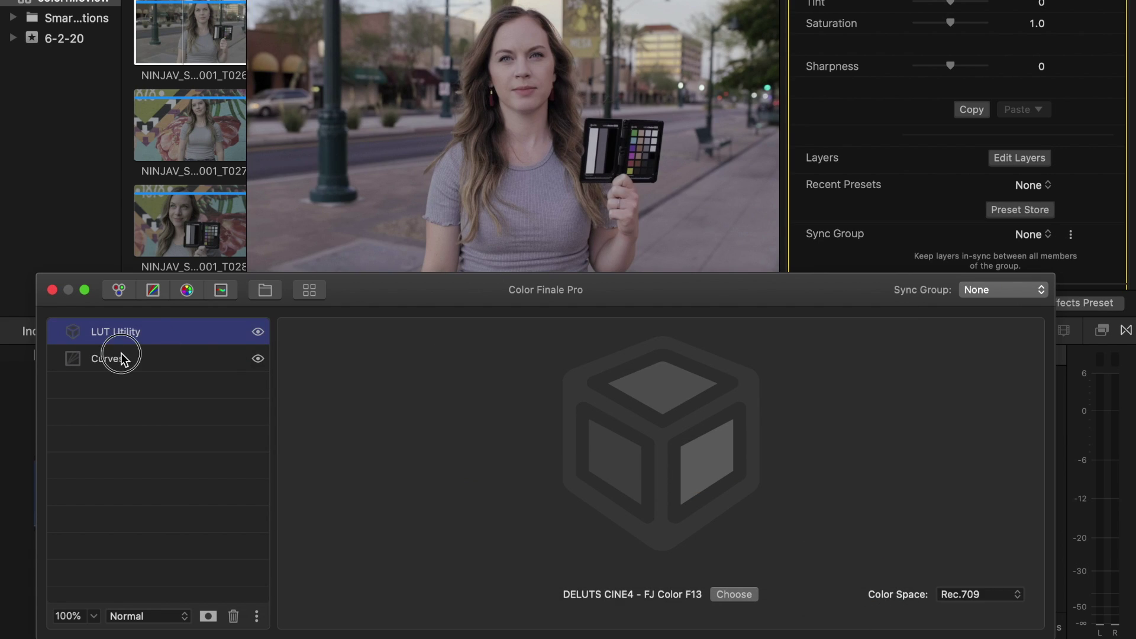
Shape the Curves layer's Master curve into an S by lowering a shadow point and raising a highlight point.
left_click(123, 359)
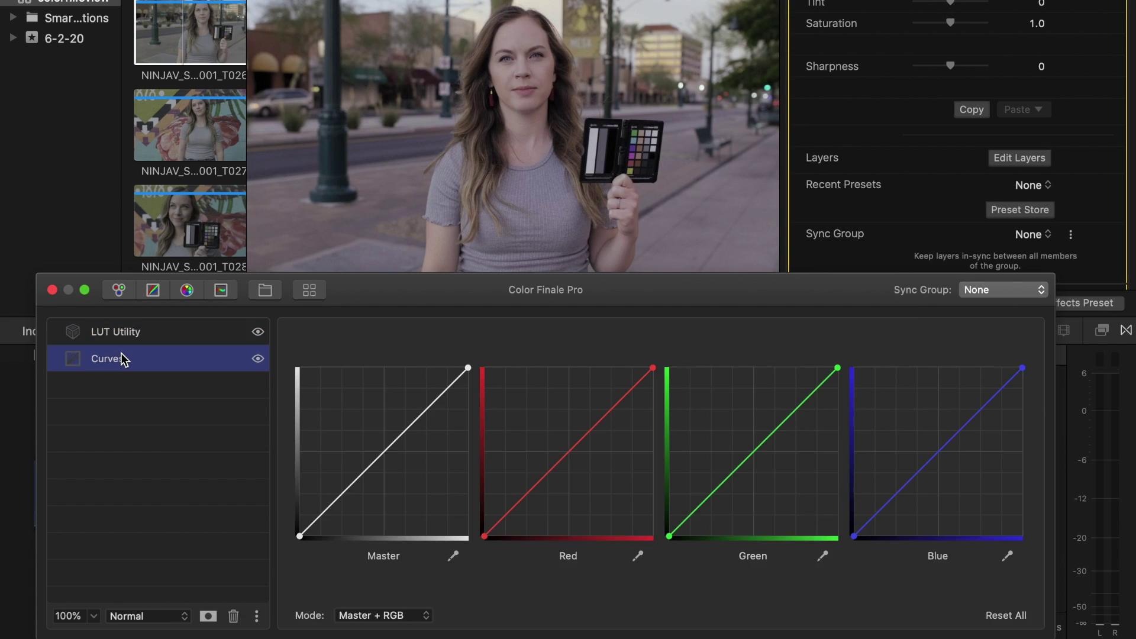
left_click(345, 491)
left_click_drag(349, 497, 347, 496)
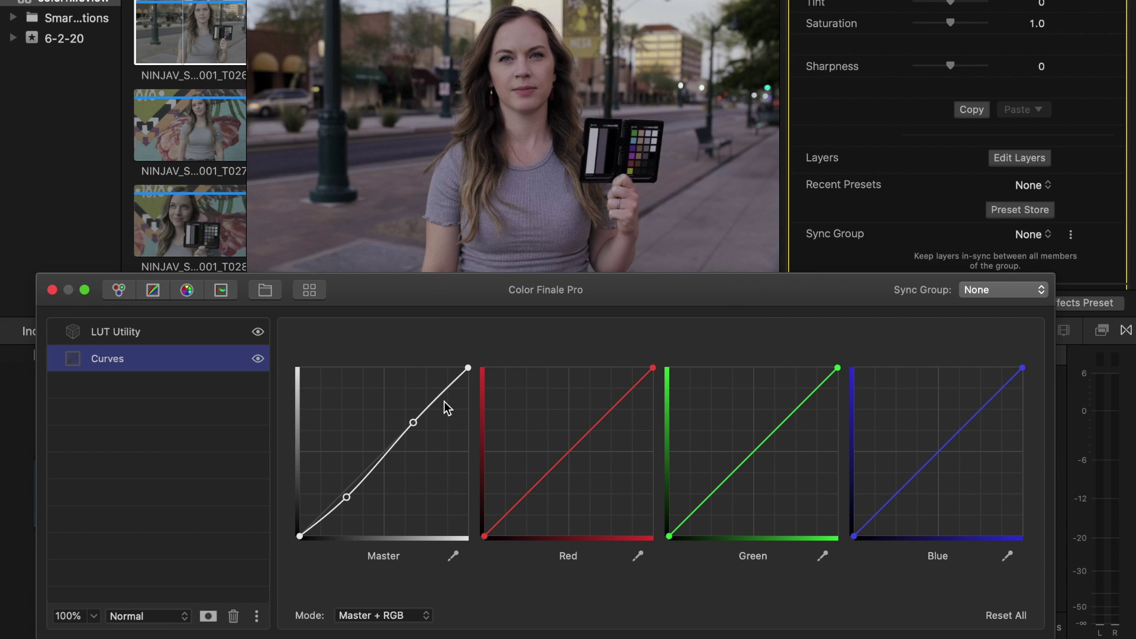
left_click_drag(413, 423, 415, 398)
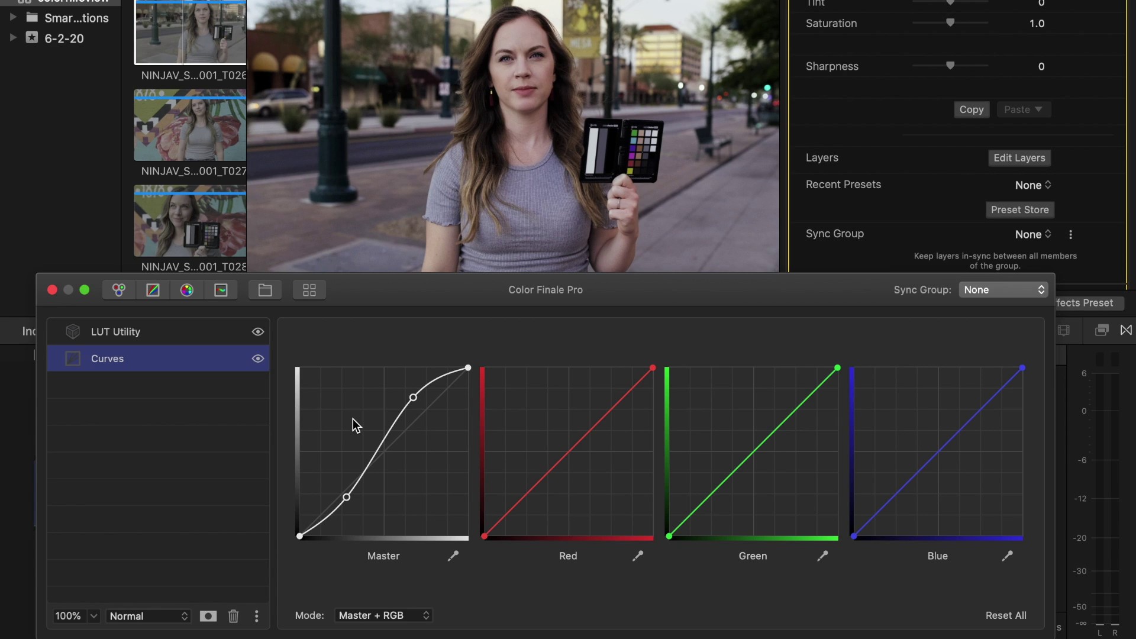
Add a mask to the Curves layer and draw an ellipse over the woman's face.
left_click(209, 618)
left_click(209, 617)
left_click(228, 359)
left_click(230, 363)
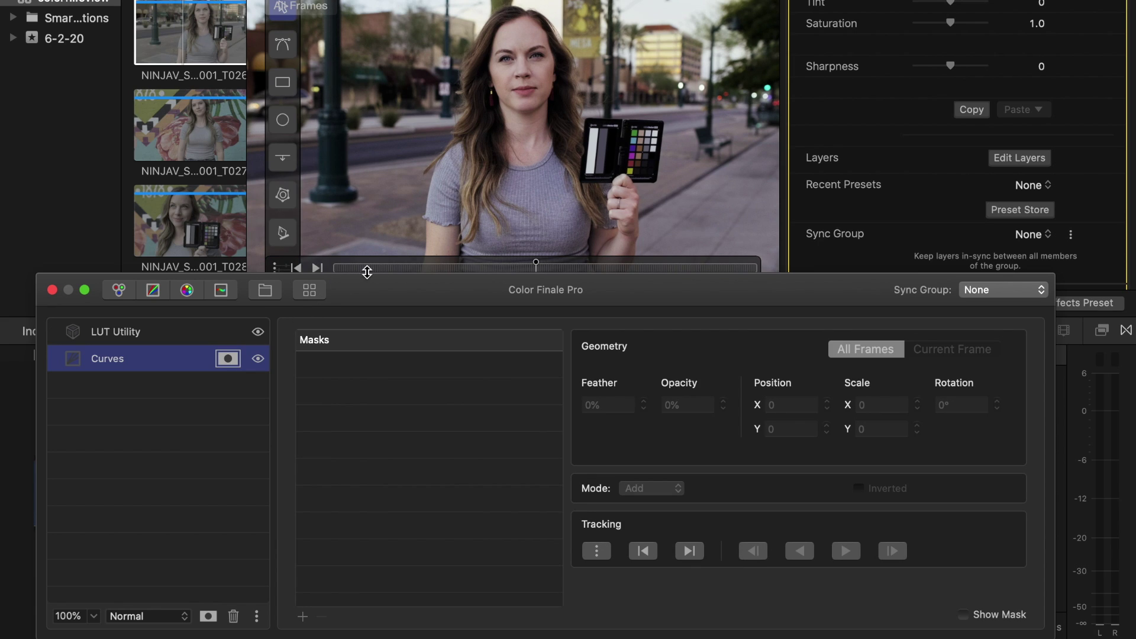
left_click_drag(385, 293, 385, 319)
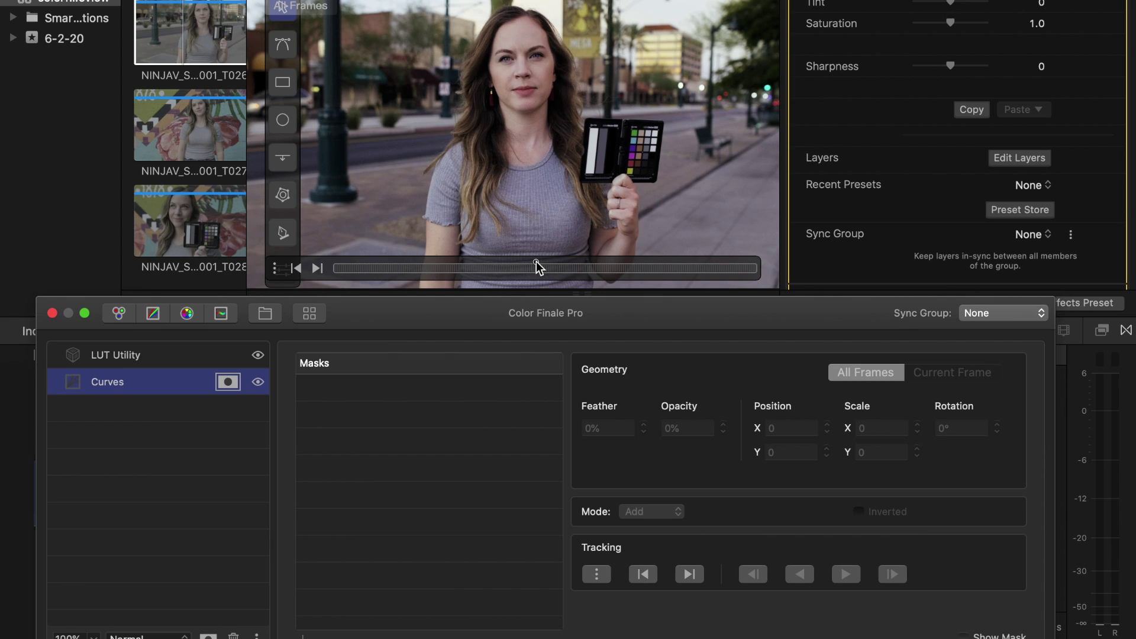
left_click(280, 121)
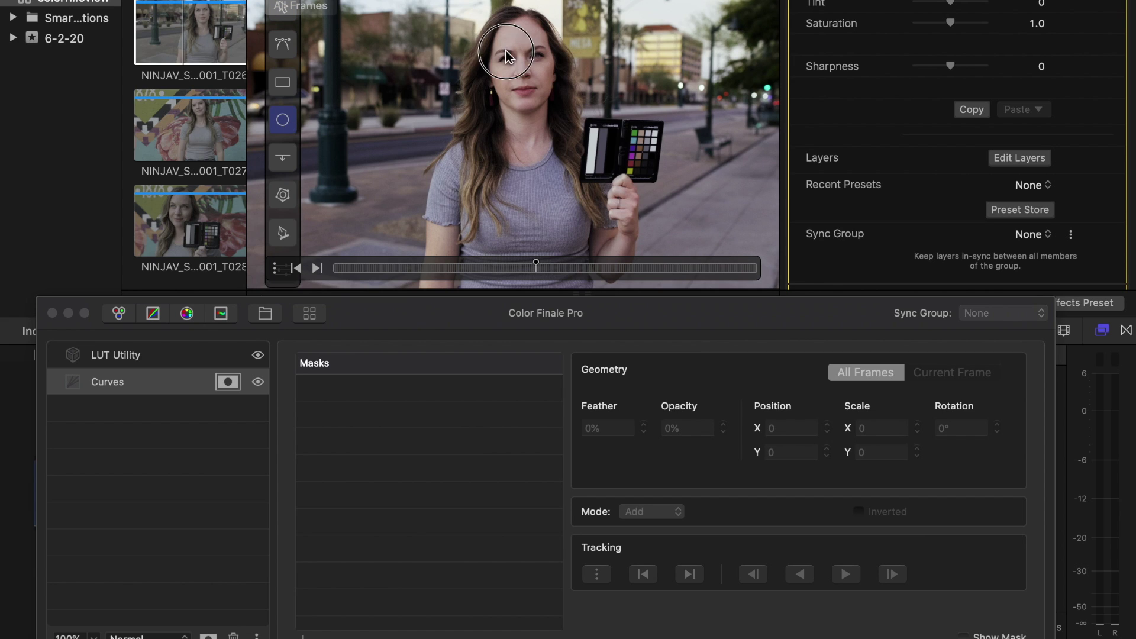
left_click(555, 93)
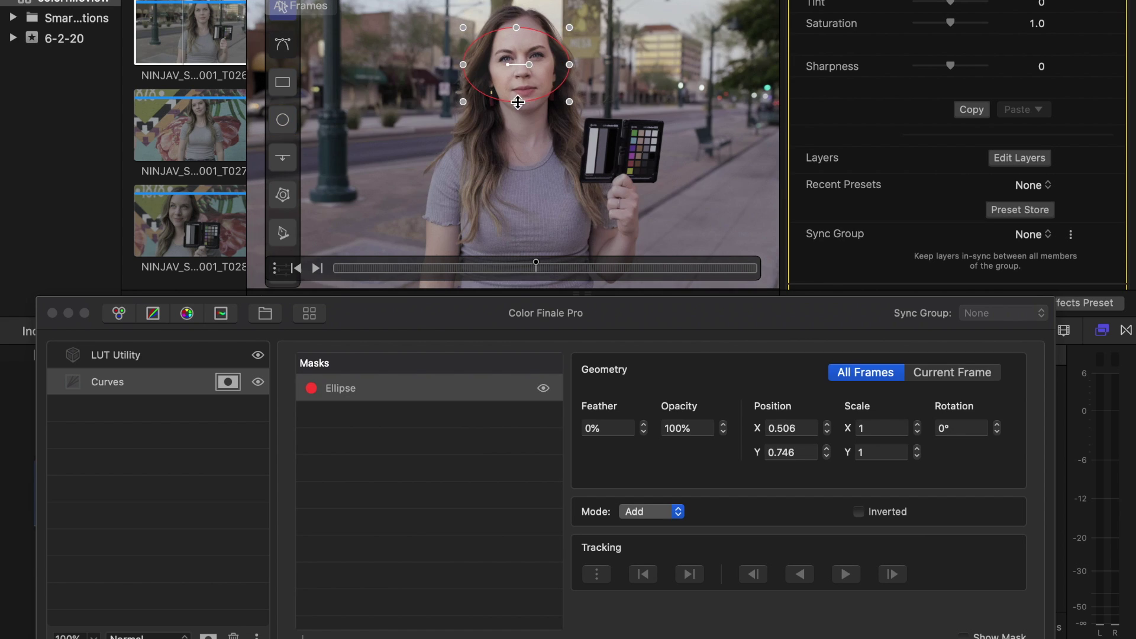
Stretch the ellipse mask downward into a taller oval and shift it up so it surrounds the woman's whole face.
left_click(519, 119)
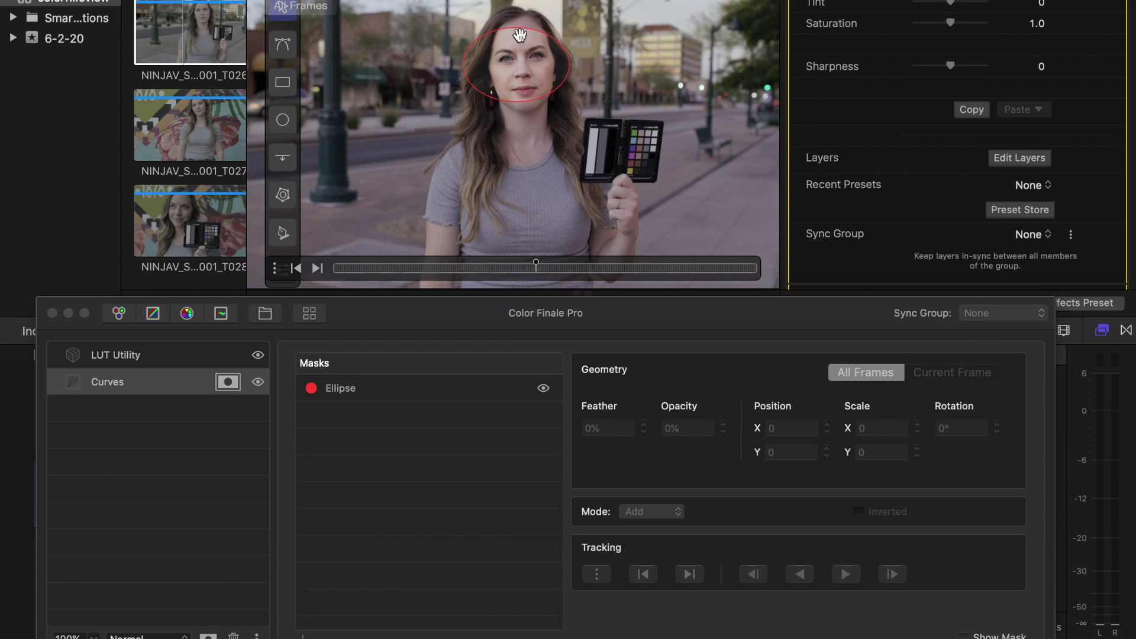
left_click(516, 108)
left_click_drag(516, 108, 522, 164)
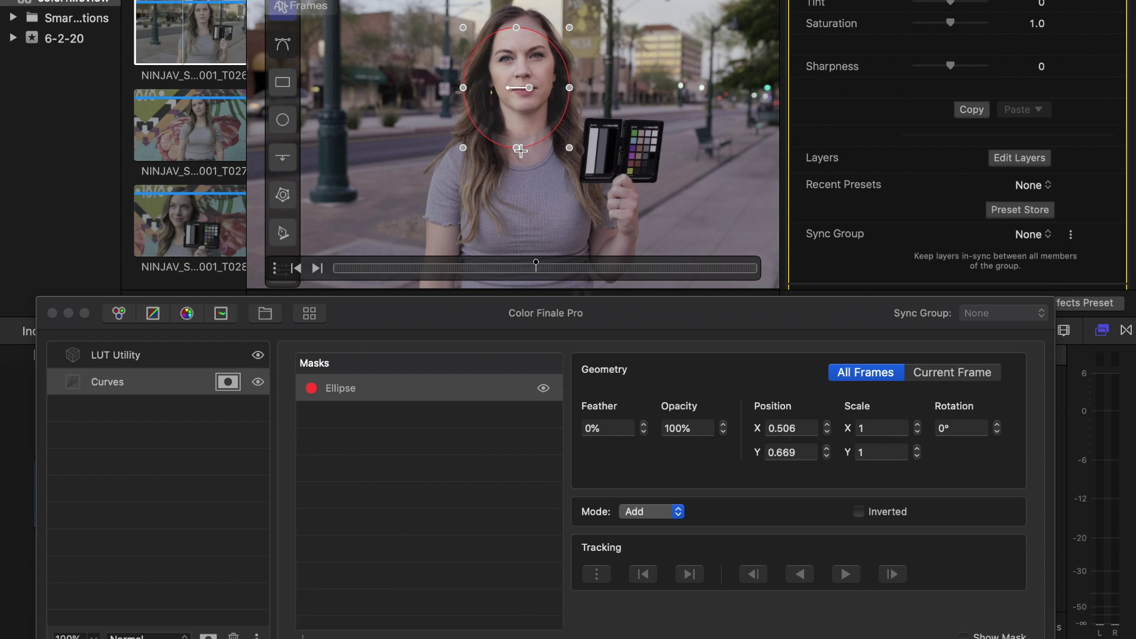
mouse_move(518, 31)
left_mouse_down()
mouse_move(519, 52)
mouse_move(520, 11)
left_mouse_up()
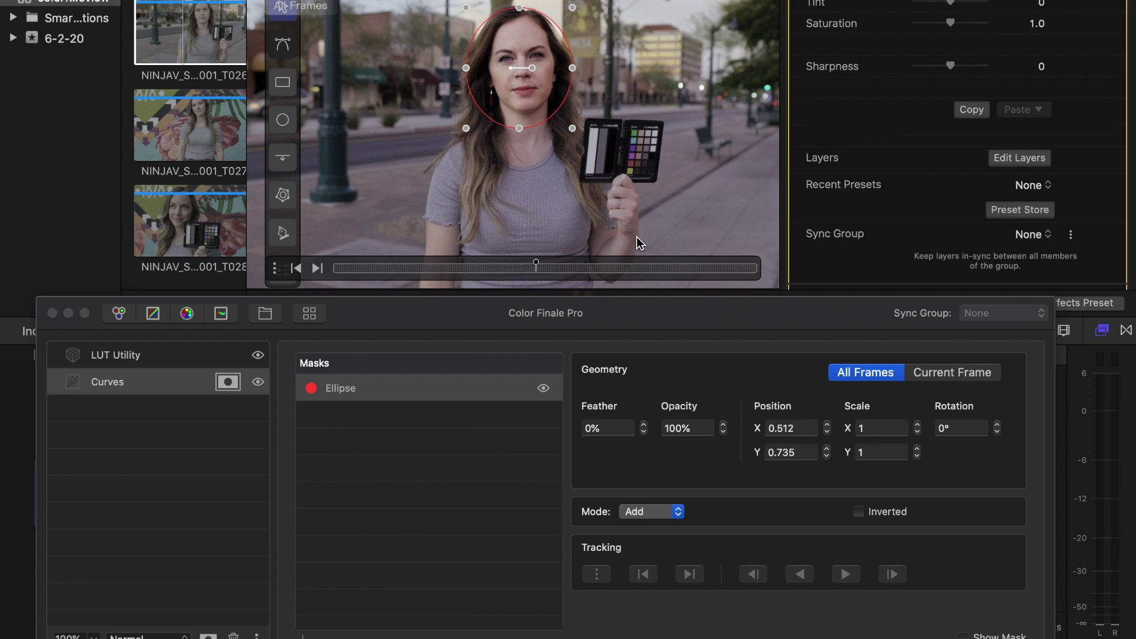
Set the ellipse mask's feather to 50% and its opacity to 70%.
left_click_drag(662, 305, 660, 291)
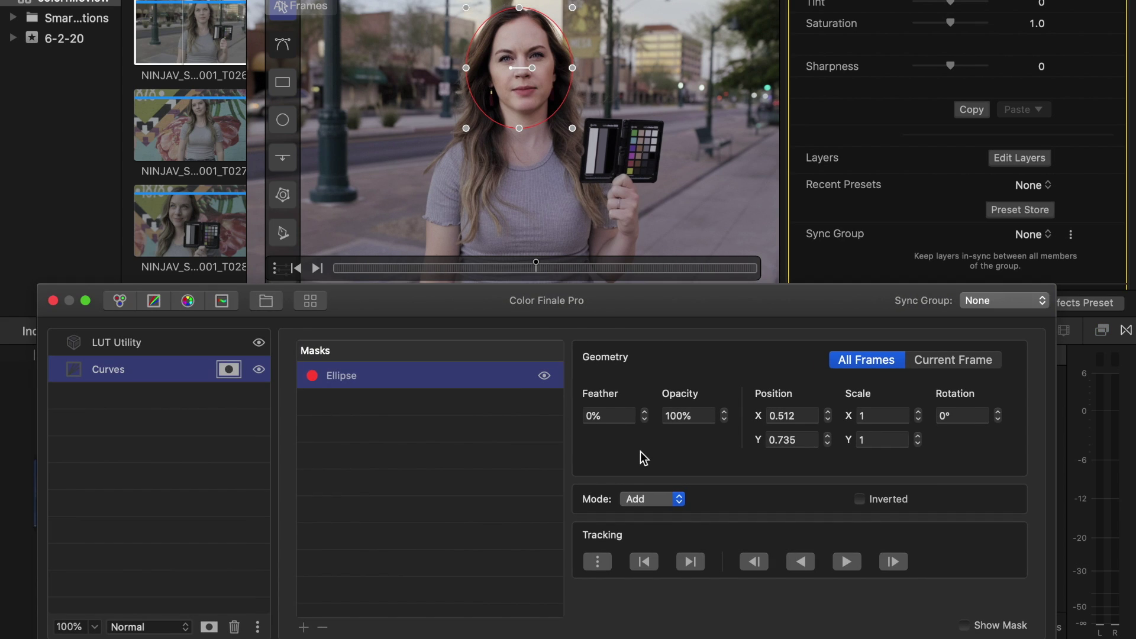
left_click(611, 416)
type("50")
key("Return")
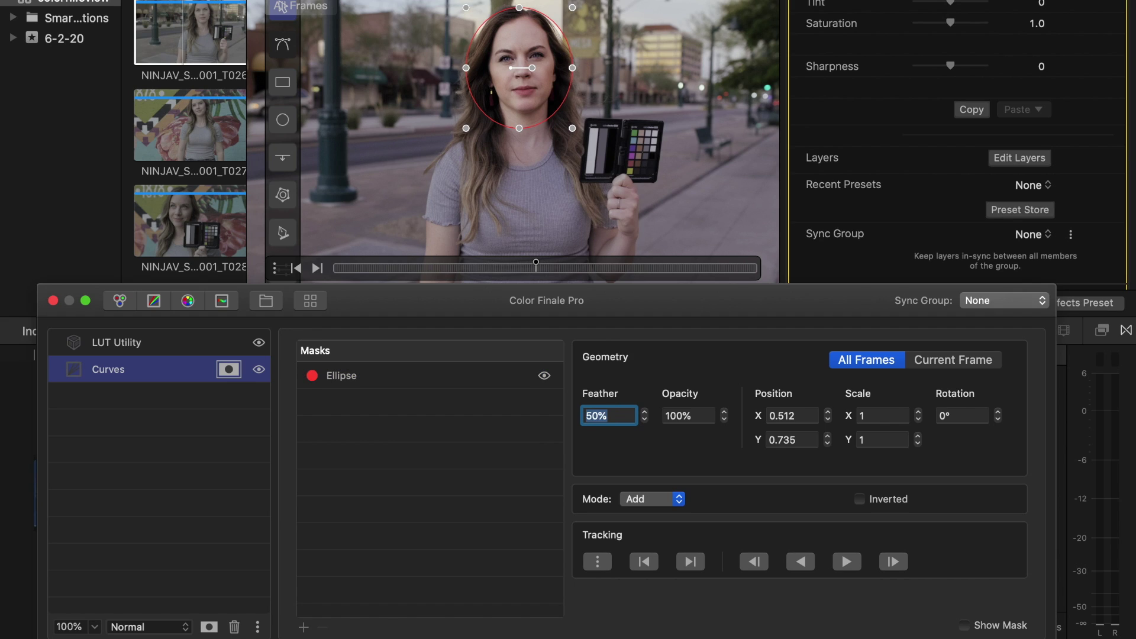
left_click(702, 416)
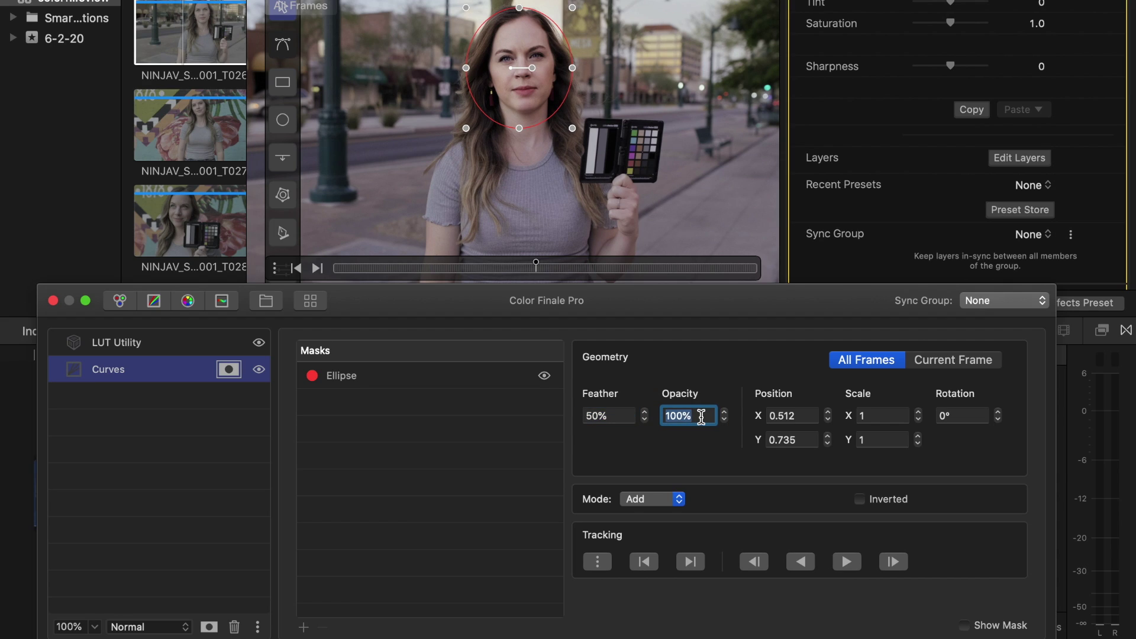
type("70")
key("Return")
left_click(655, 365)
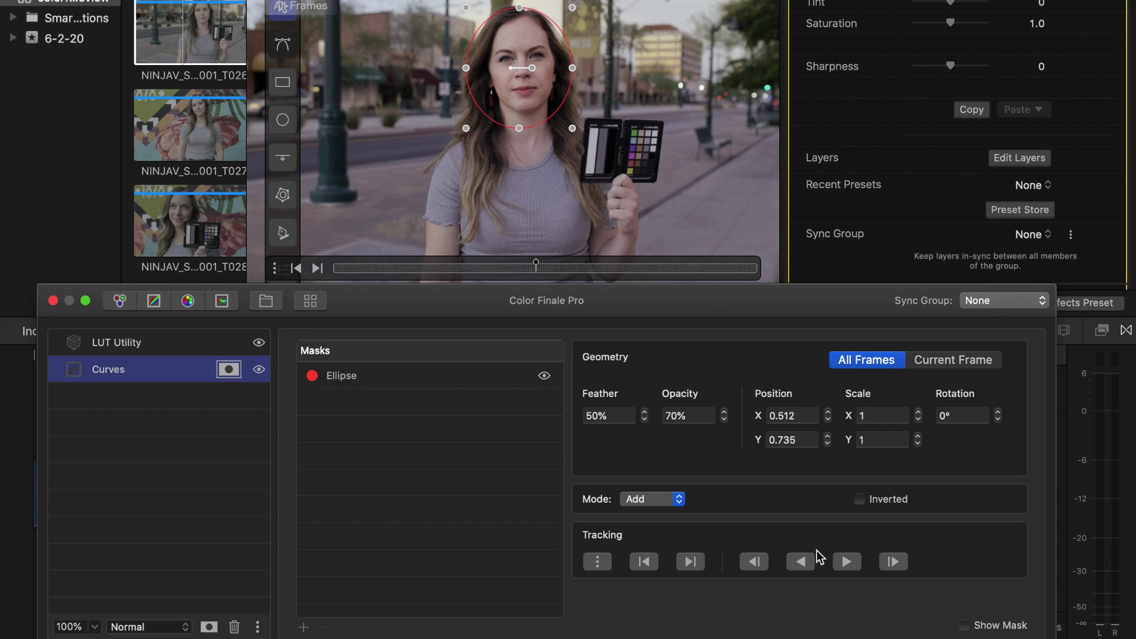
Track the ellipse mask forward through the clip.
left_click(848, 563)
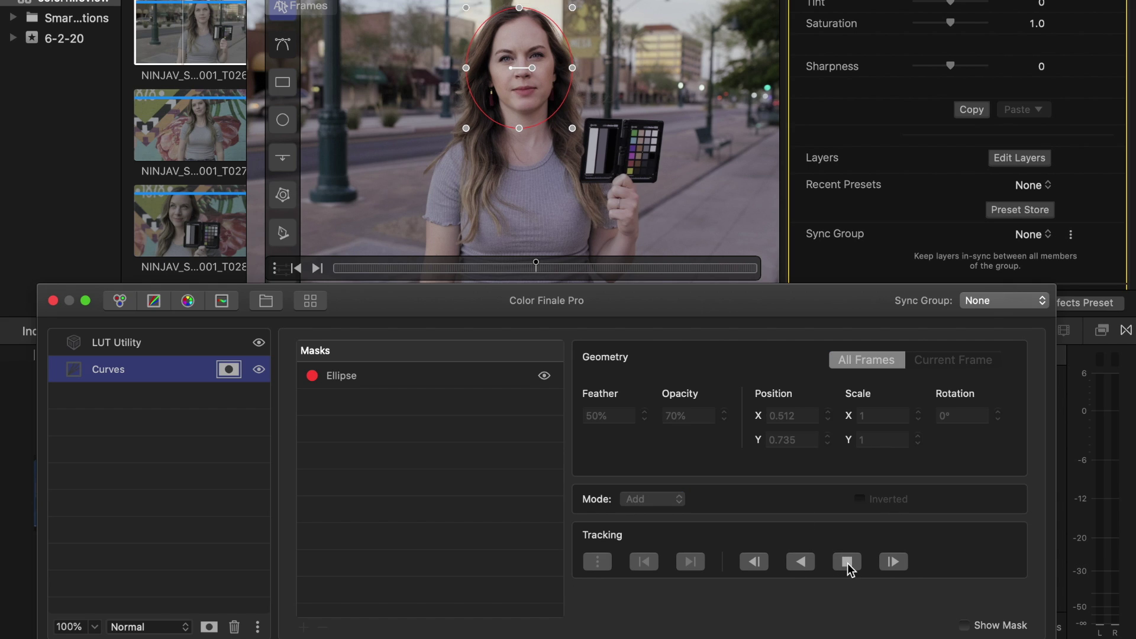